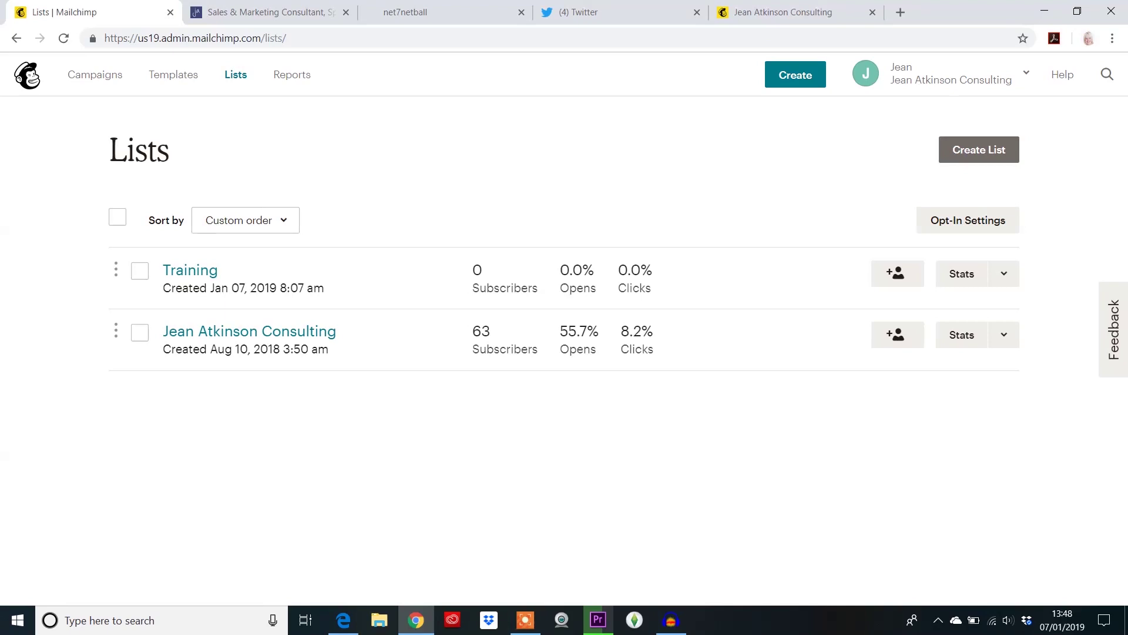
Open the signup form options for the Jean Atkinson Consulting list
{"action": "left_click", "coordinate": [249, 331]}
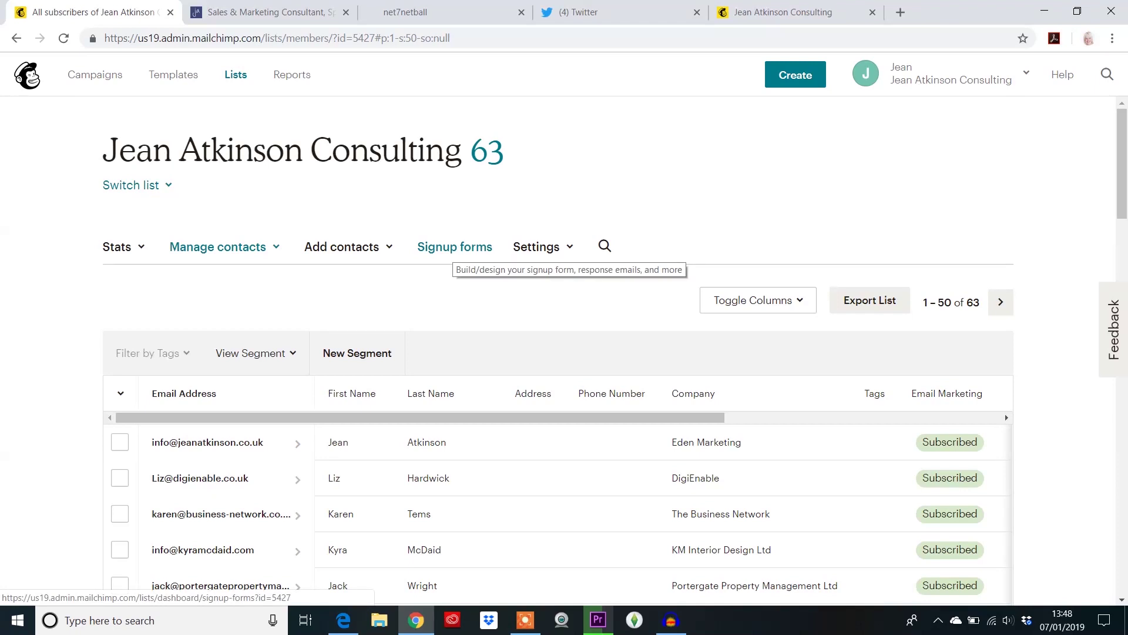
{"action": "left_click", "coordinate": [455, 250]}
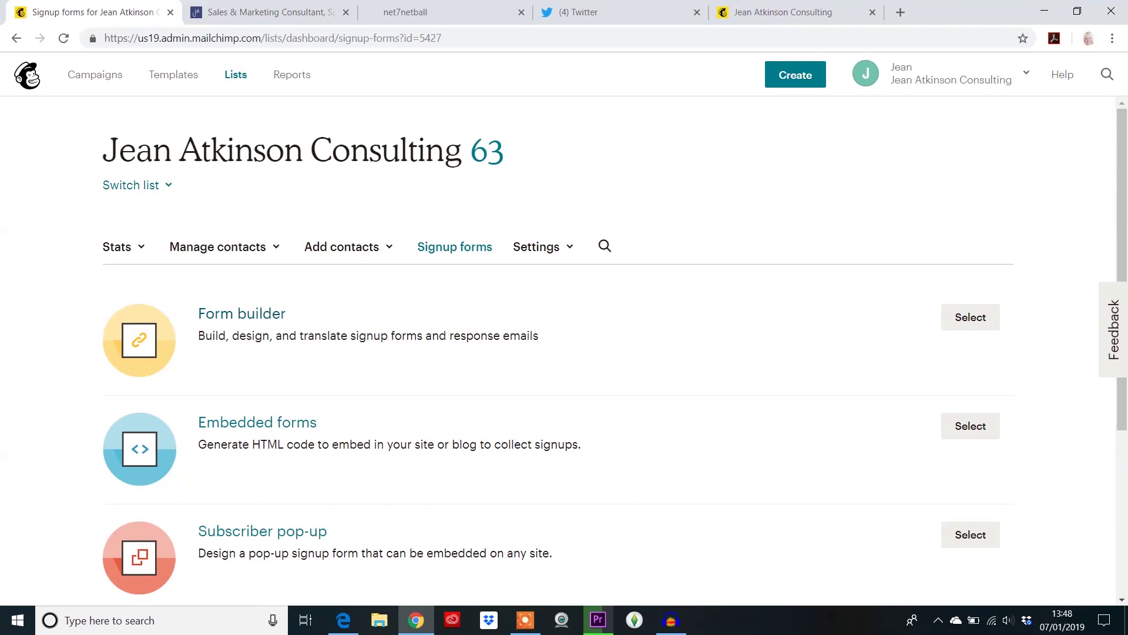
View the newsletter signup form linked from the consultancy website, and return to the Mailchimp signup form options
{"action": "left_click", "coordinate": [267, 13]}
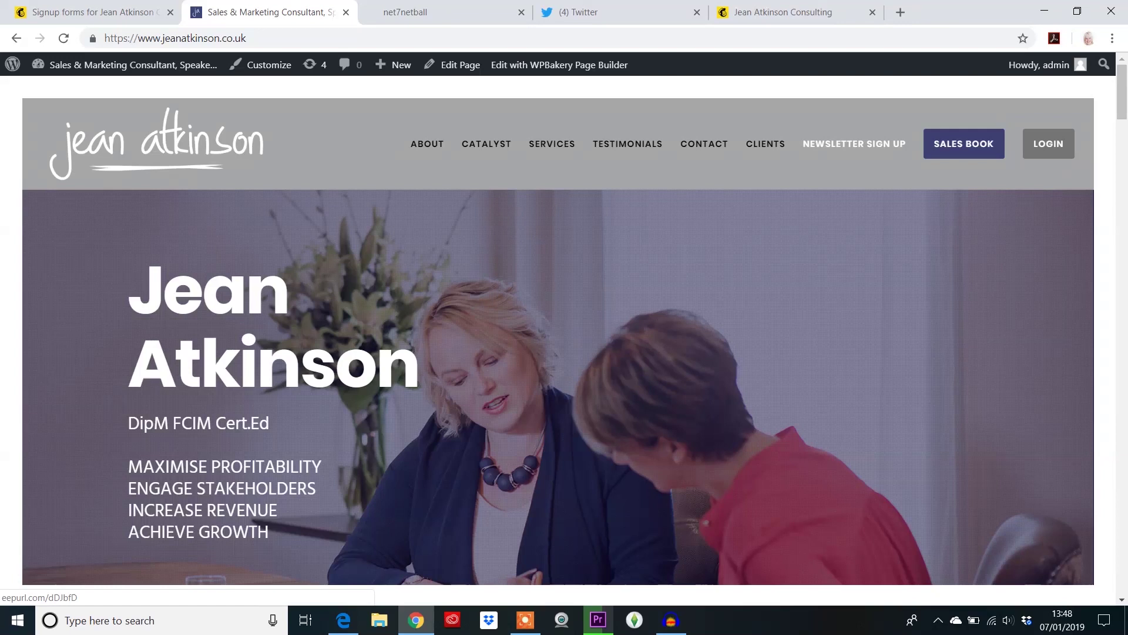
{"action": "left_click", "coordinate": [854, 143]}
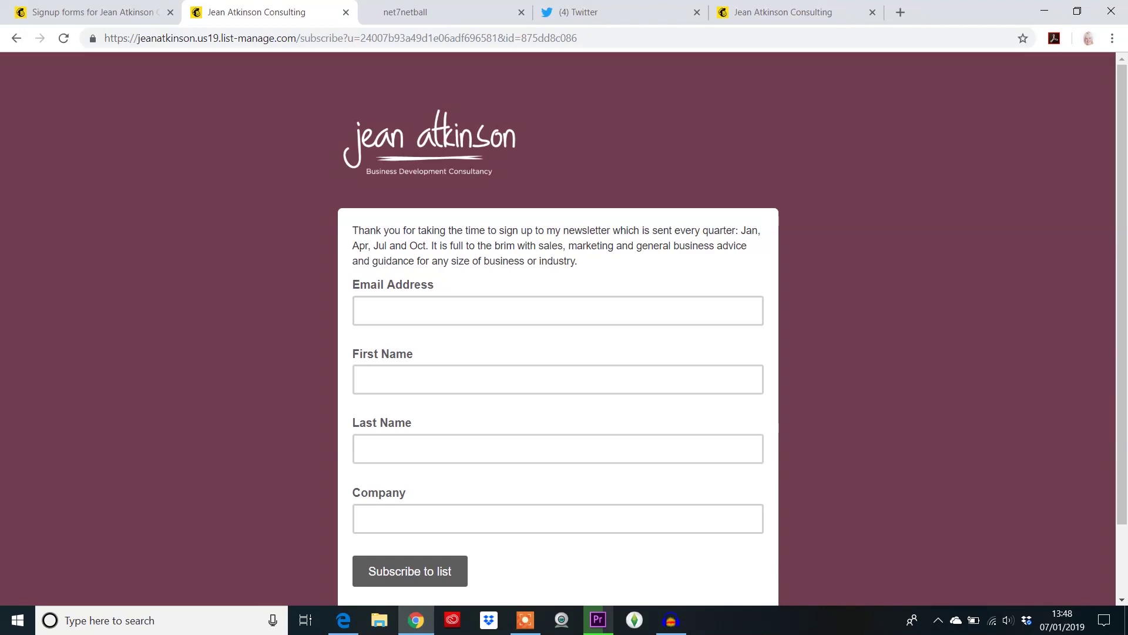
{"action": "scroll", "coordinate": [558, 329], "scroll_direction": "down", "scroll_amount": 1}
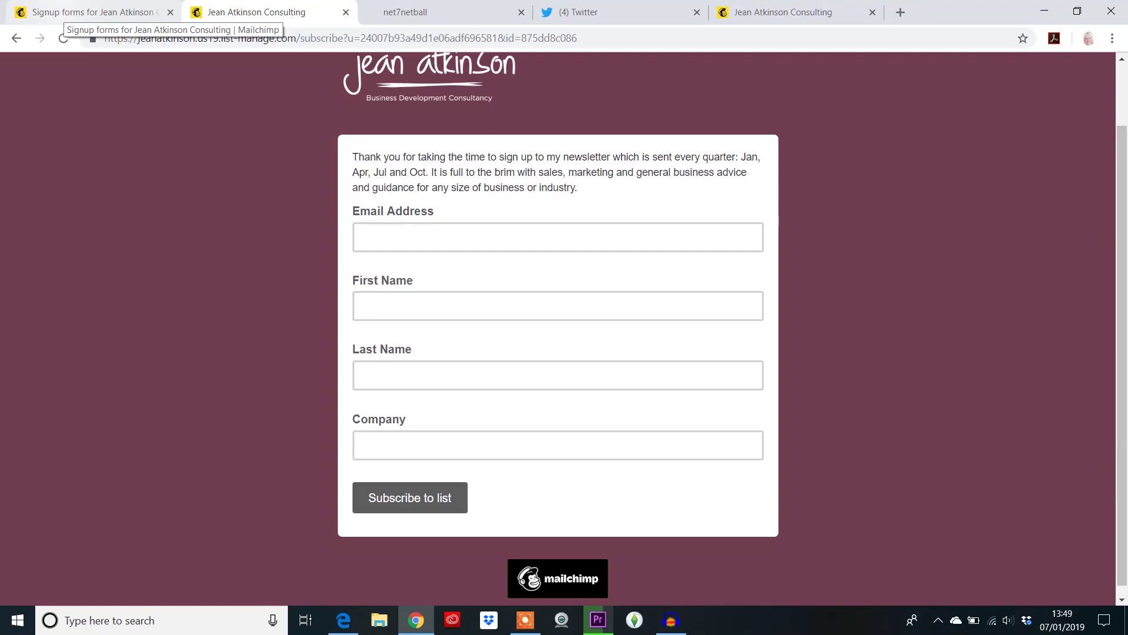
{"action": "left_click", "coordinate": [94, 12]}
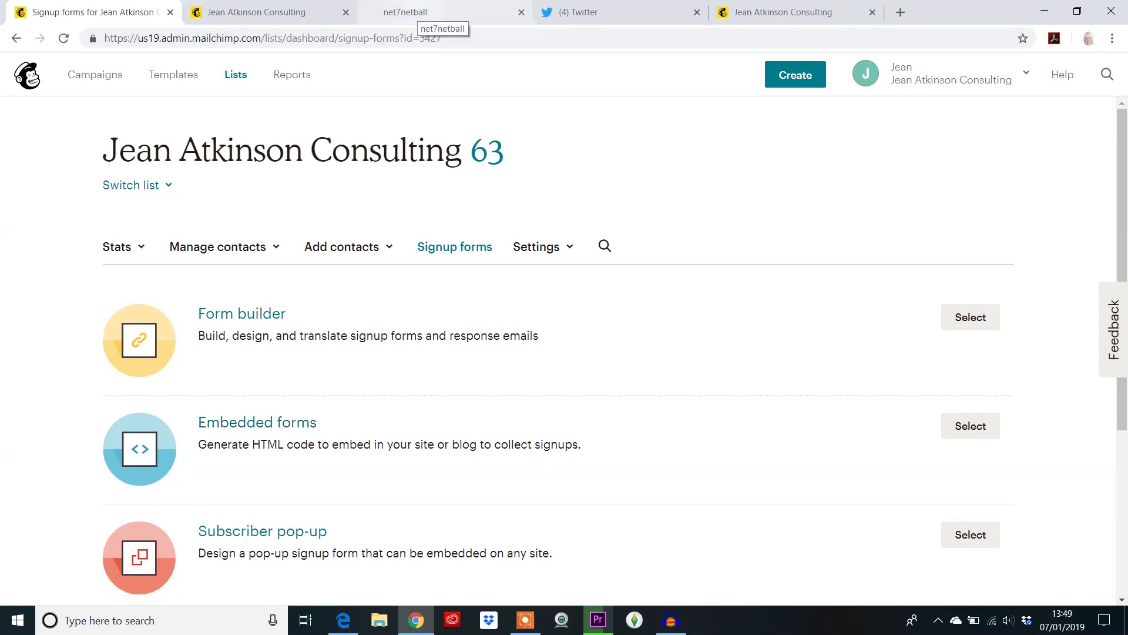
View the embedded newsletter signup on the net7netball site, and the subscriber pop-up on the consultancy website in Microsoft Edge
{"action": "left_click", "coordinate": [422, 13]}
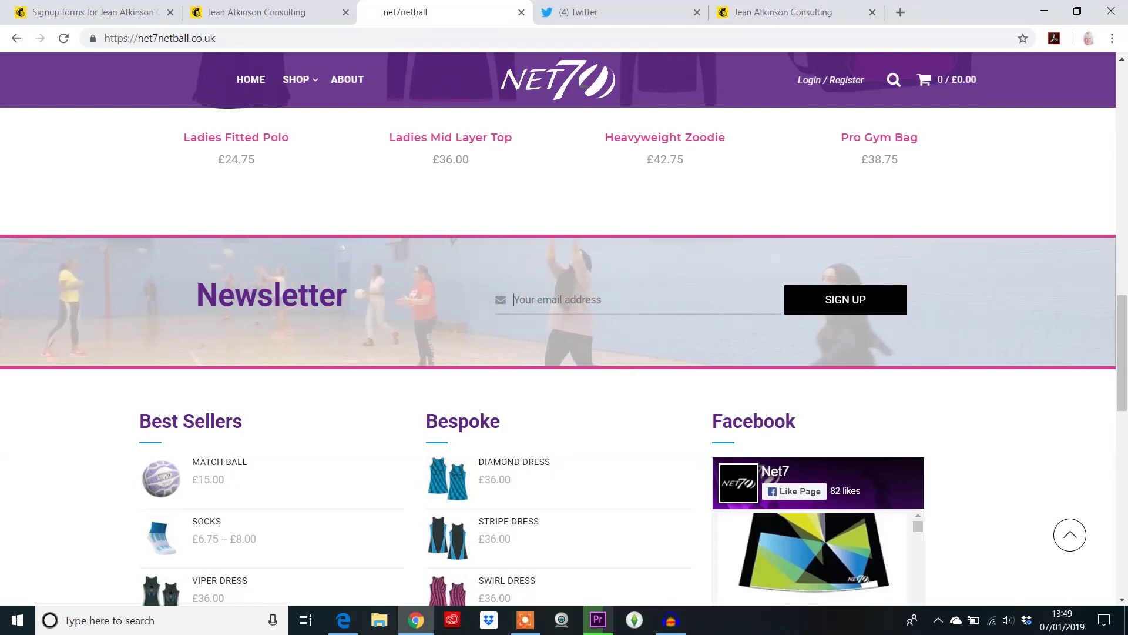
{"action": "left_click", "coordinate": [514, 299]}
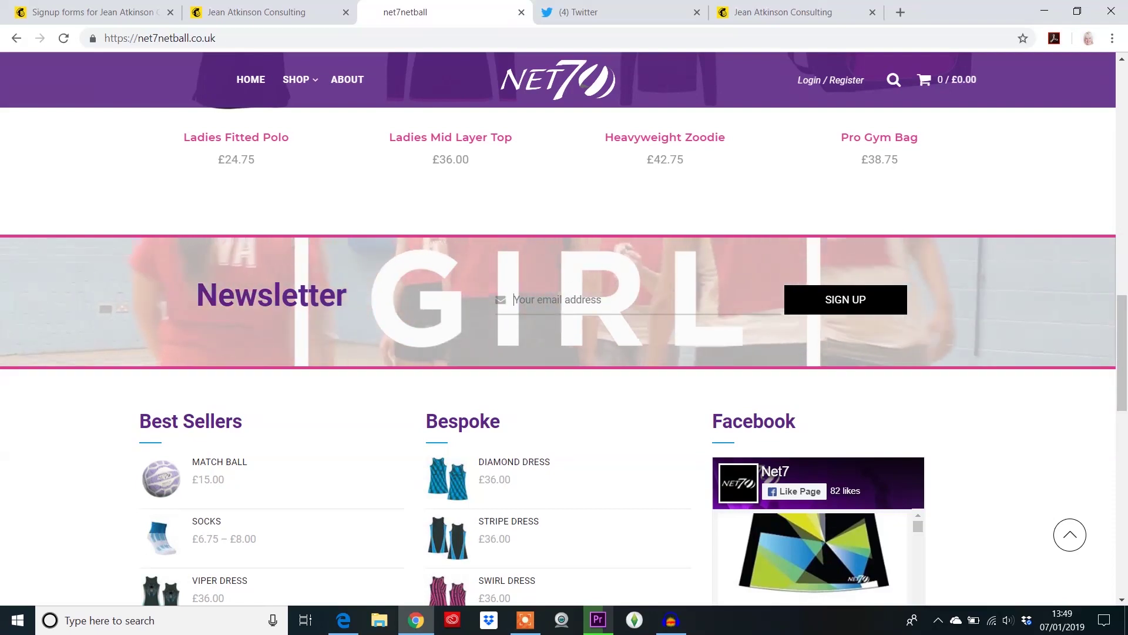
{"action": "left_click", "coordinate": [514, 299]}
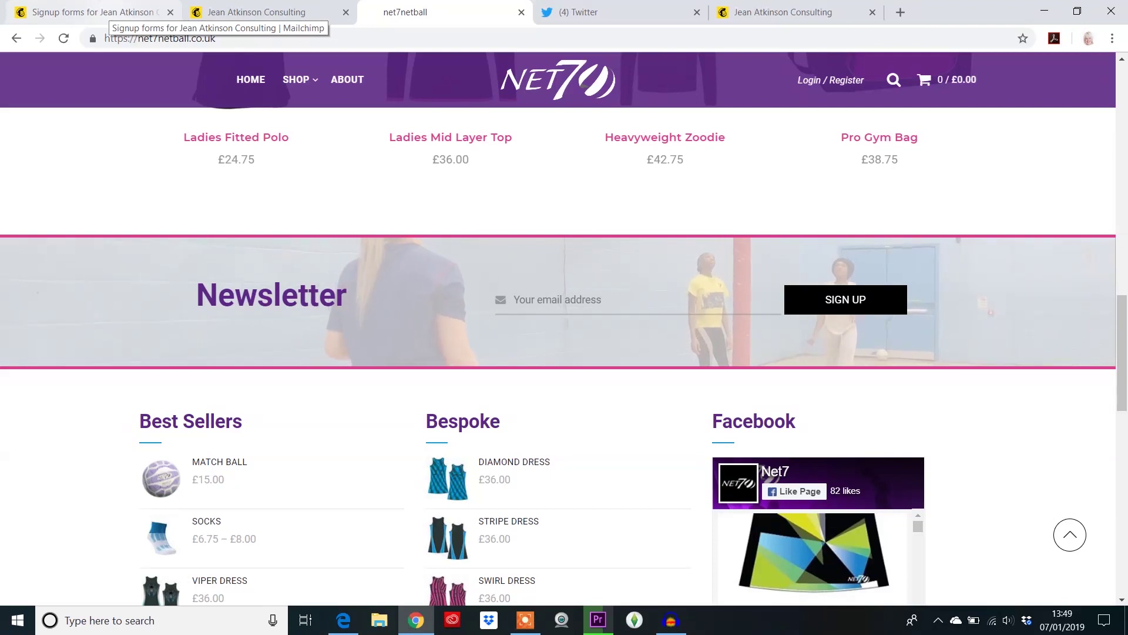
{"action": "left_click", "coordinate": [107, 13]}
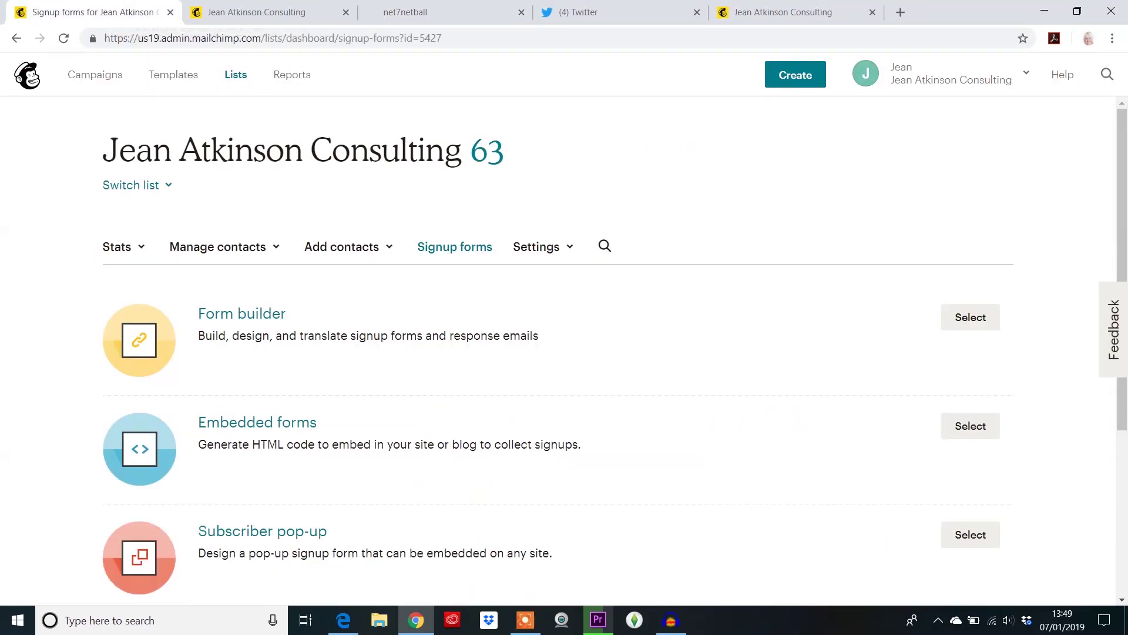
{"action": "left_click", "coordinate": [343, 620]}
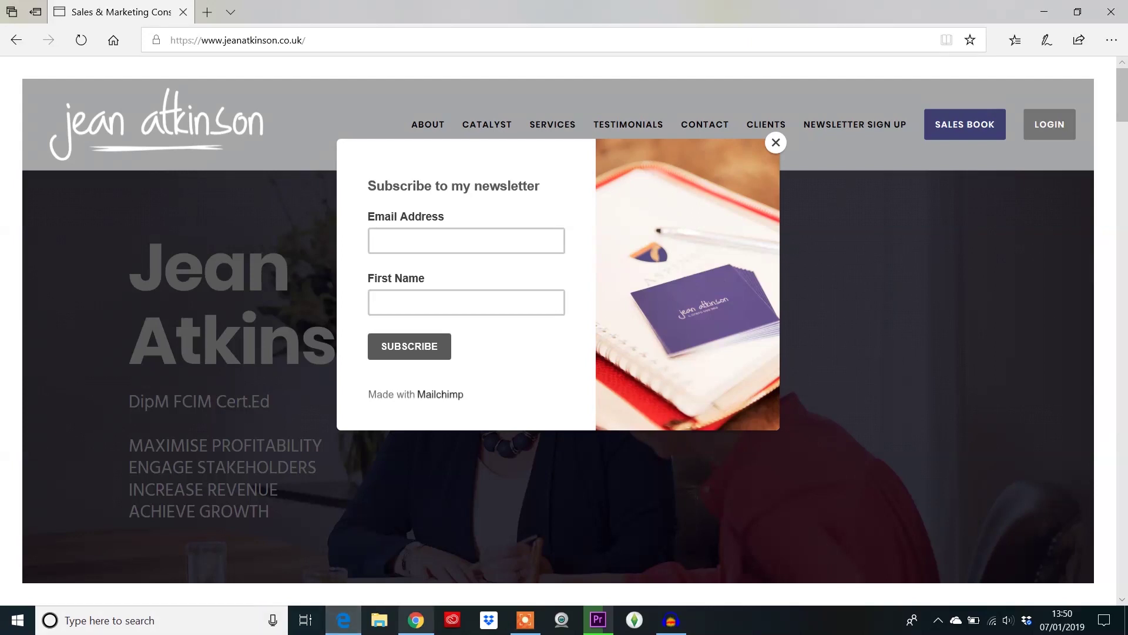
{"action": "left_click", "coordinate": [416, 620]}
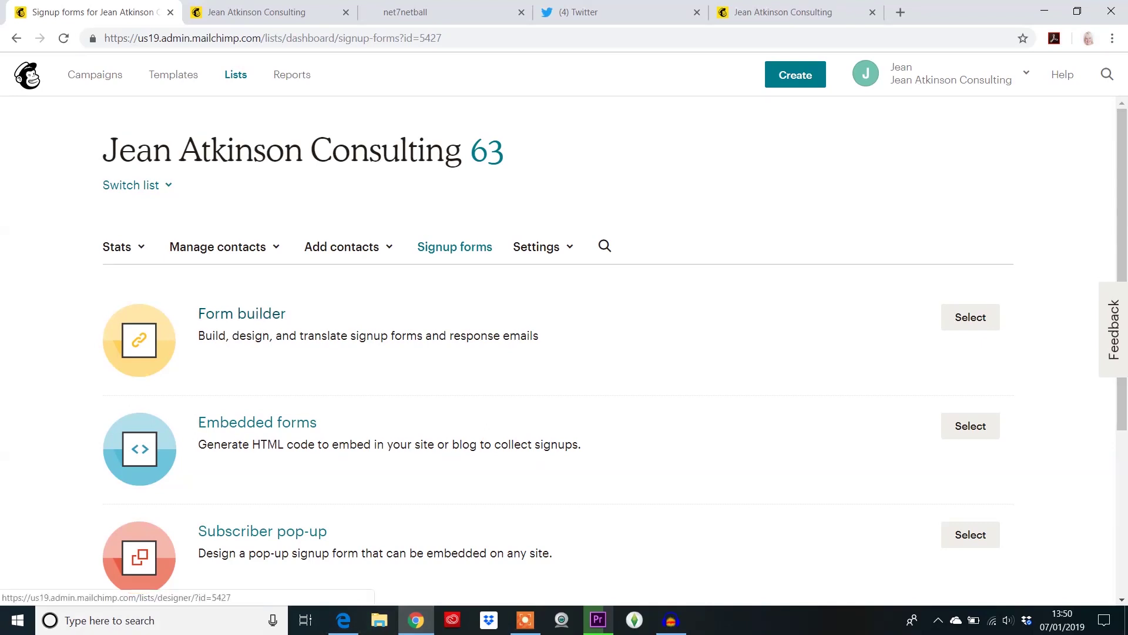
Open the Form builder for the list and copy the signup form URL
{"action": "left_click", "coordinate": [970, 316]}
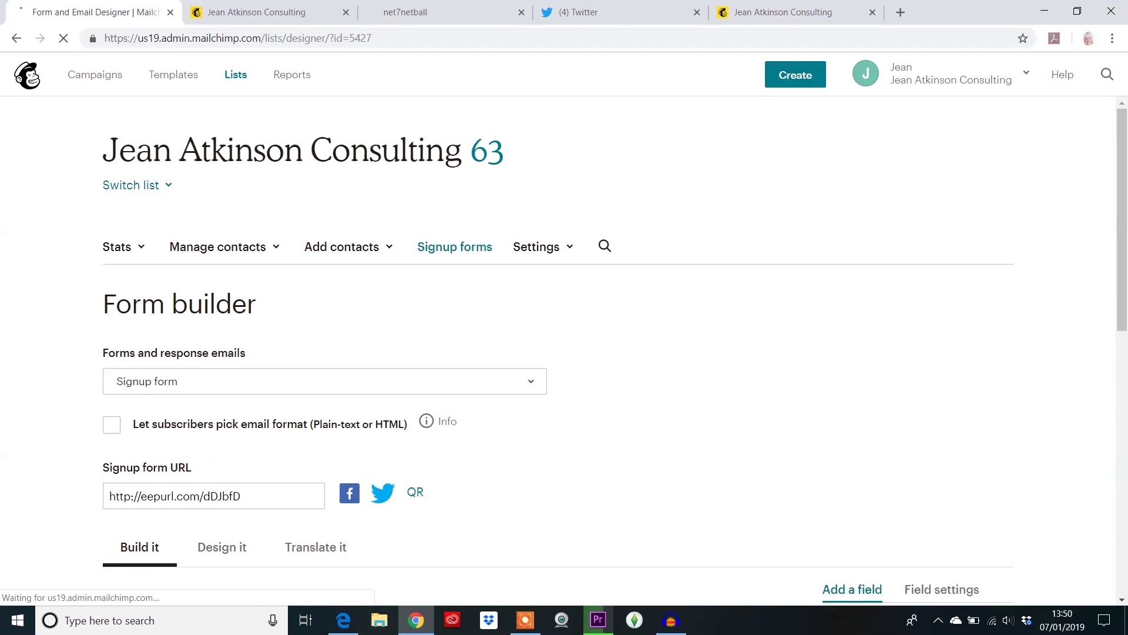
{"action": "scroll", "coordinate": [558, 351], "scroll_direction": "down", "scroll_amount": 3}
{"action": "left_click", "coordinate": [175, 275]}
{"action": "key", "text": "ctrl+c"}
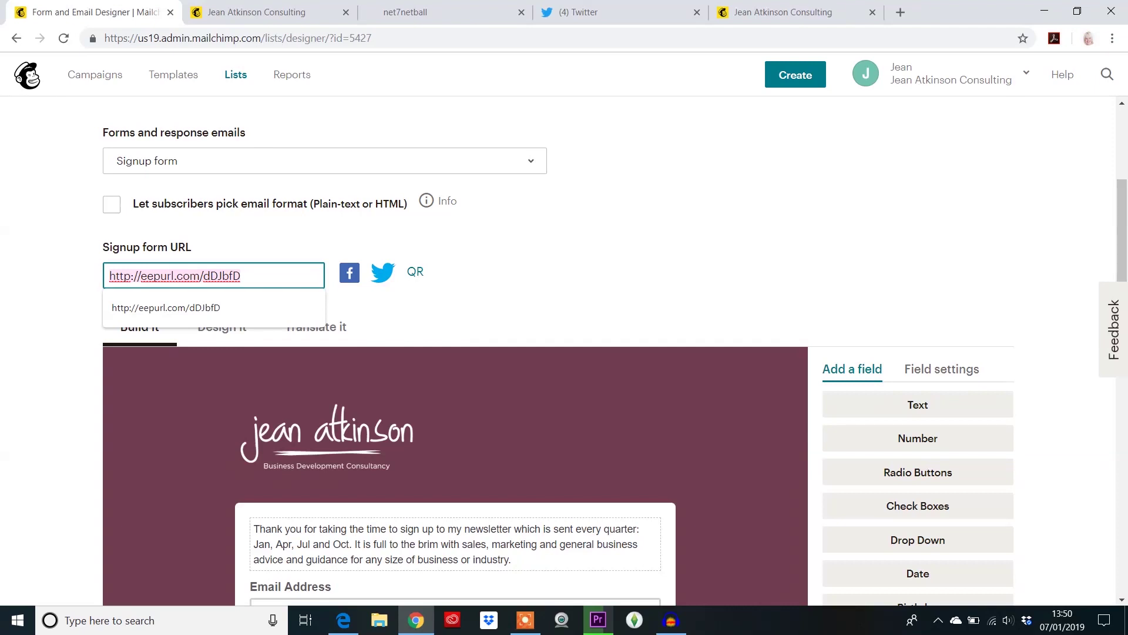
Switch to Twitter and compose a tweet reading "Sign up to my newsletter" followed by the copied signup form link
{"action": "left_click", "coordinate": [579, 11]}
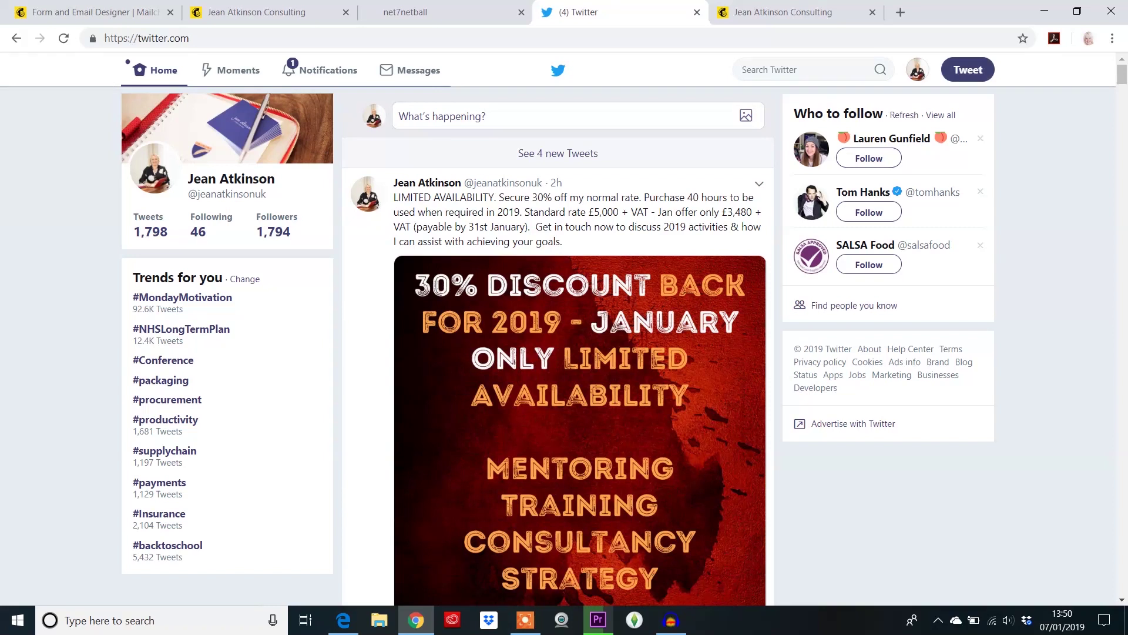
{"action": "left_click", "coordinate": [968, 69]}
{"action": "type", "text": "Sig"}
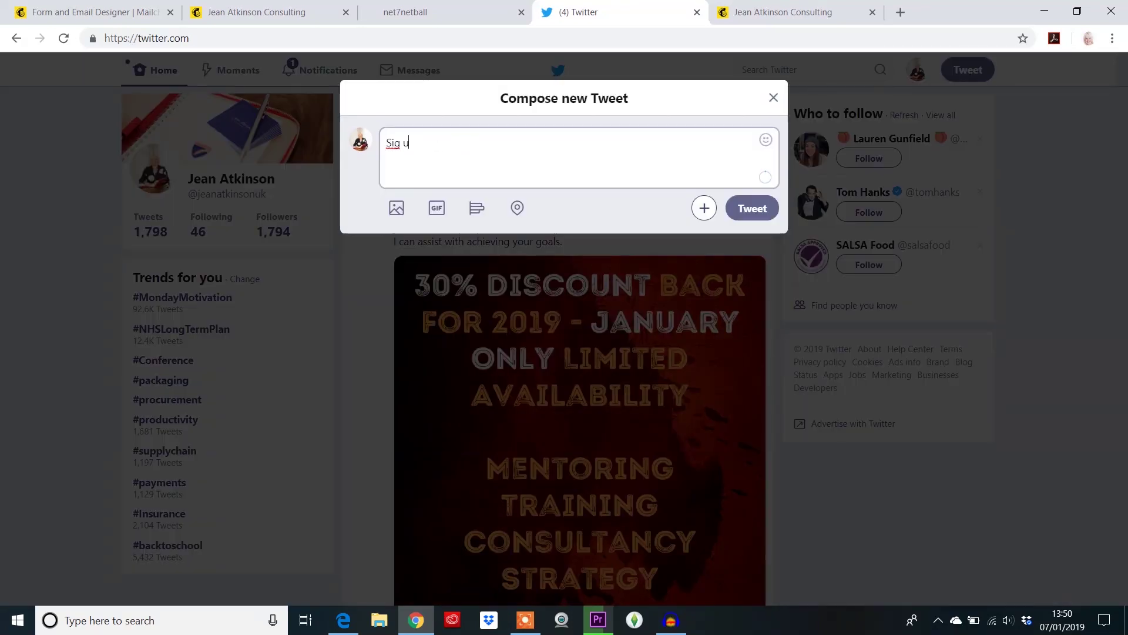
{"action": "type", "text": "n up to my newsletter"}
{"action": "key", "text": "BackSpace"}
{"action": "key", "text": "BackSpace"}
{"action": "key", "text": "BackSpace"}
{"action": "key", "text": "BackSpace"}
{"action": "type", "text": "tter"}
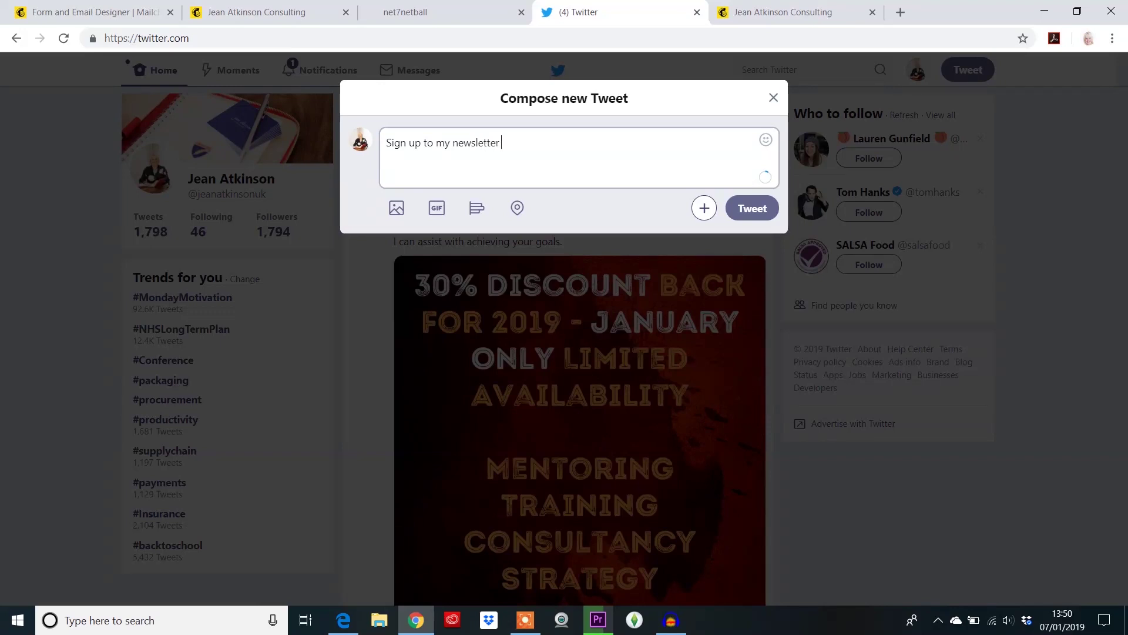
{"action": "key", "text": "ctrl+v"}
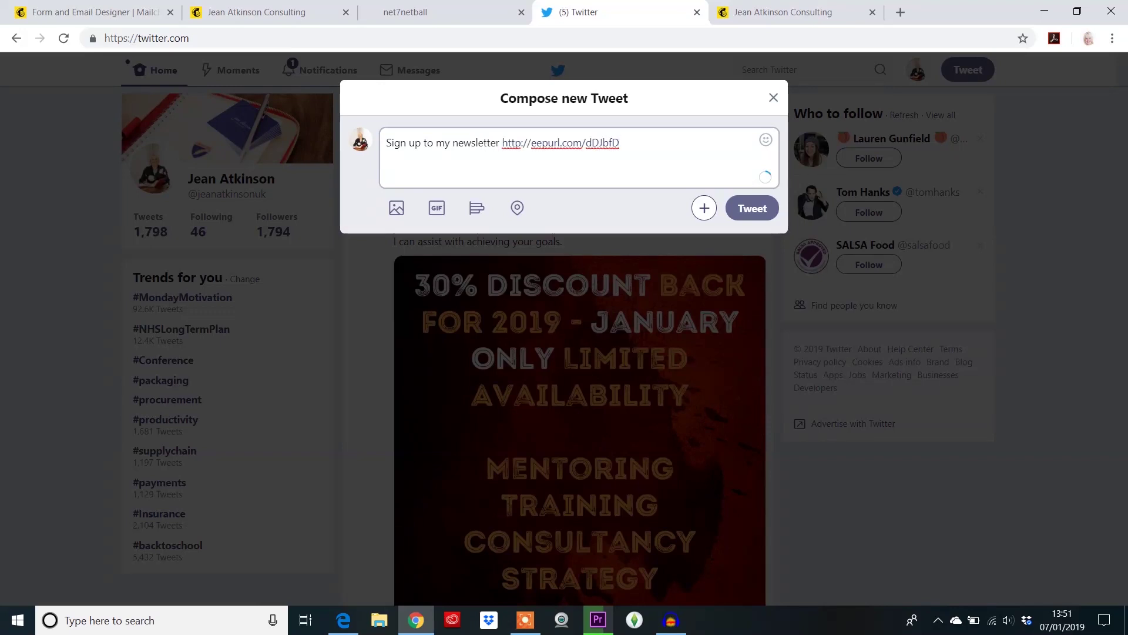
Check the copied signup link by loading it in a new browser tab, and close that tab
{"action": "left_click", "coordinate": [900, 11]}
{"action": "key", "text": "ctrl+v"}
{"action": "key", "text": "Return"}
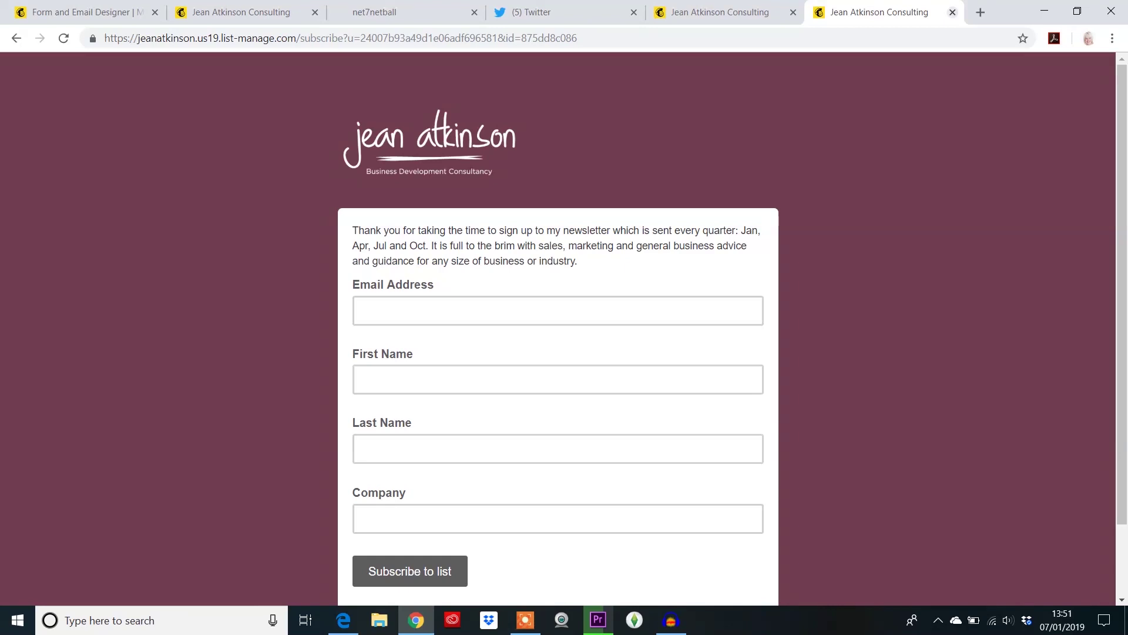
{"action": "left_click", "coordinate": [953, 12]}
Clear the drafted tweet text and close the tweet composer without posting
{"action": "left_click_drag", "start_coordinate": [619, 142], "coordinate": [386, 142]}
{"action": "key", "text": "ctrl+x"}
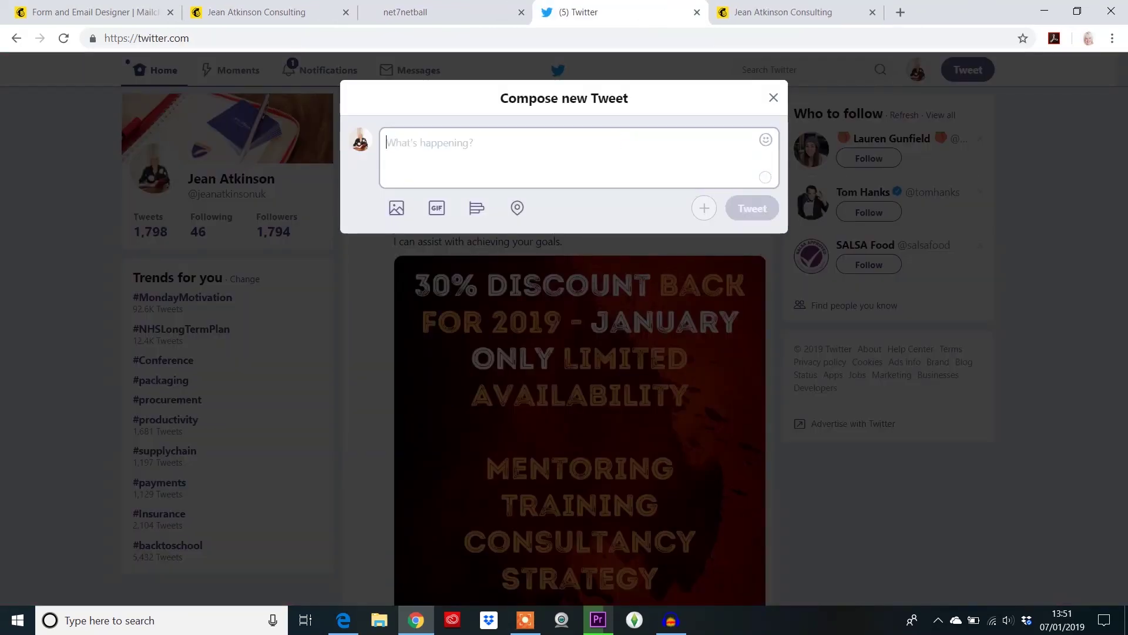
{"action": "key", "text": "Escape"}
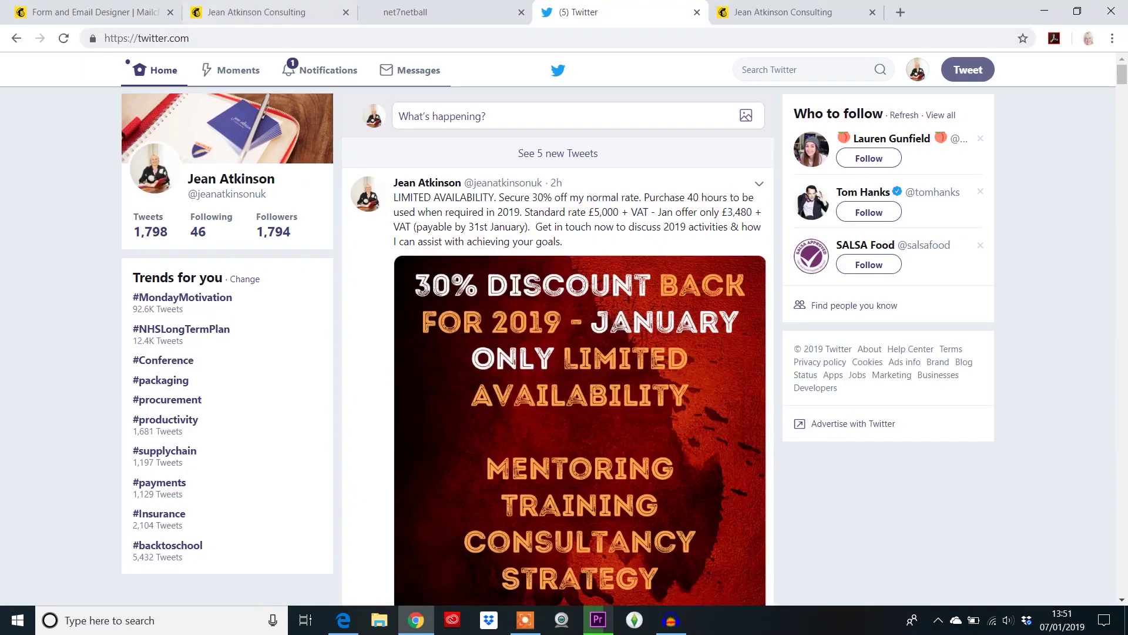
Return to the Mailchimp form builder and examine the signup form's header, intro text, and visible and hidden fields
{"action": "left_click", "coordinate": [94, 12]}
{"action": "scroll", "coordinate": [565, 350], "scroll_direction": "up", "scroll_amount": 3}
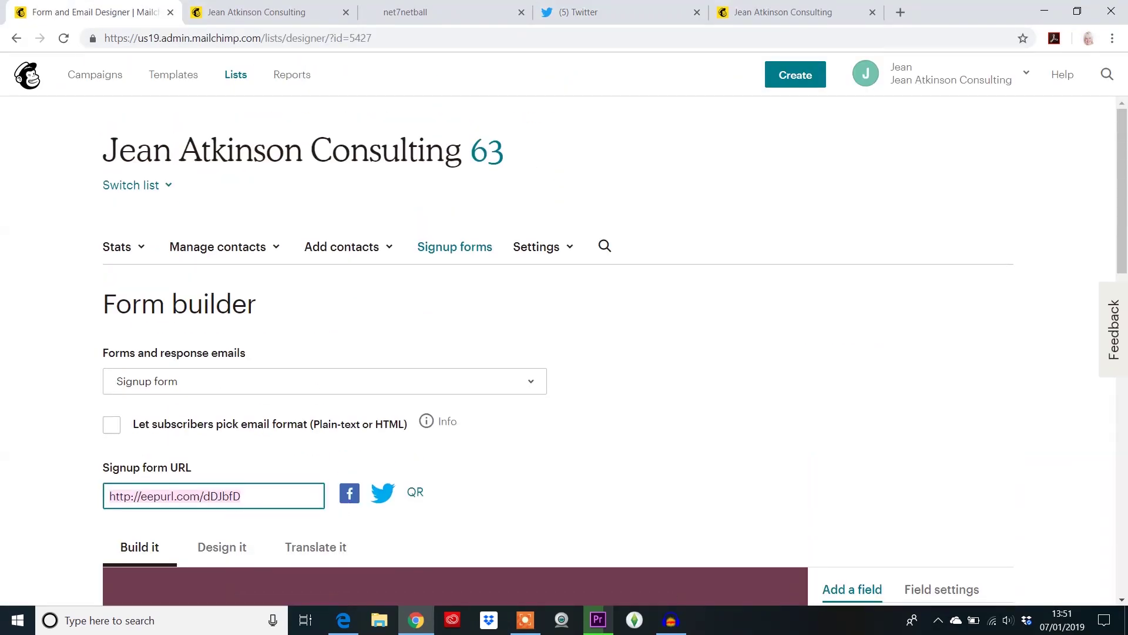
{"action": "scroll", "coordinate": [564, 352], "scroll_direction": "down", "scroll_amount": 3}
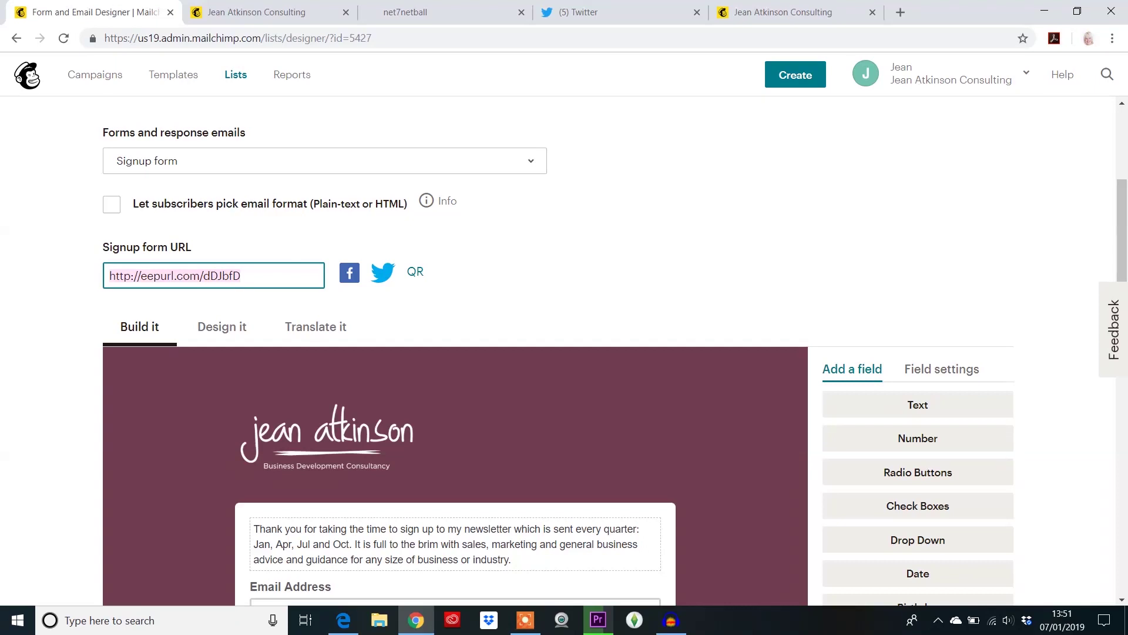
{"action": "scroll", "coordinate": [578, 412], "scroll_direction": "down", "scroll_amount": 4}
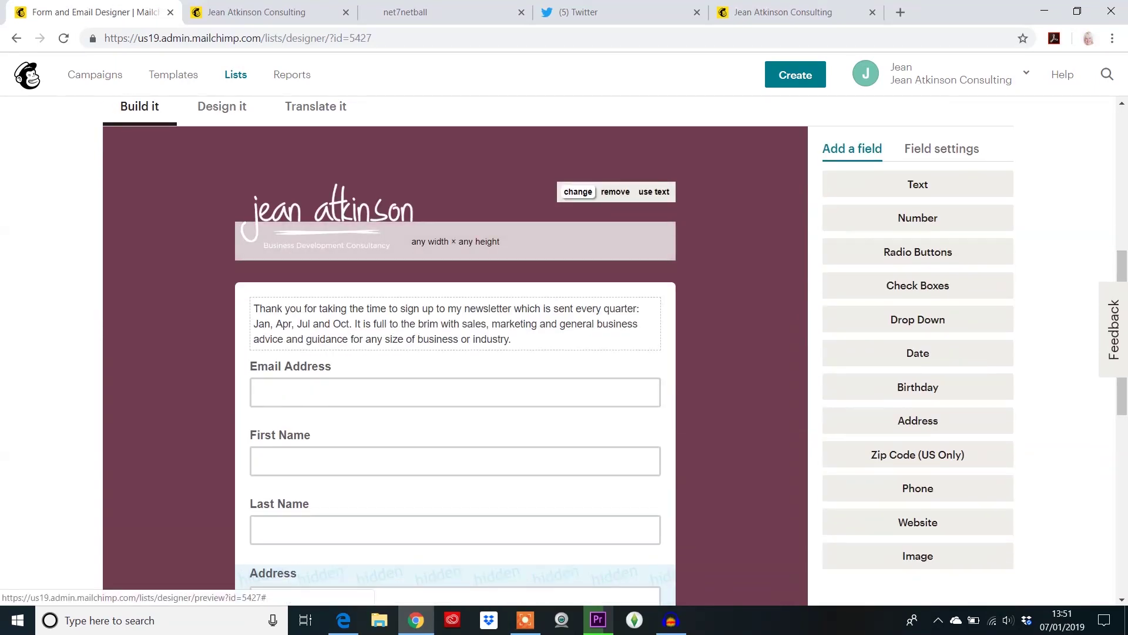
{"action": "scroll", "coordinate": [558, 351], "scroll_direction": "down", "scroll_amount": 1}
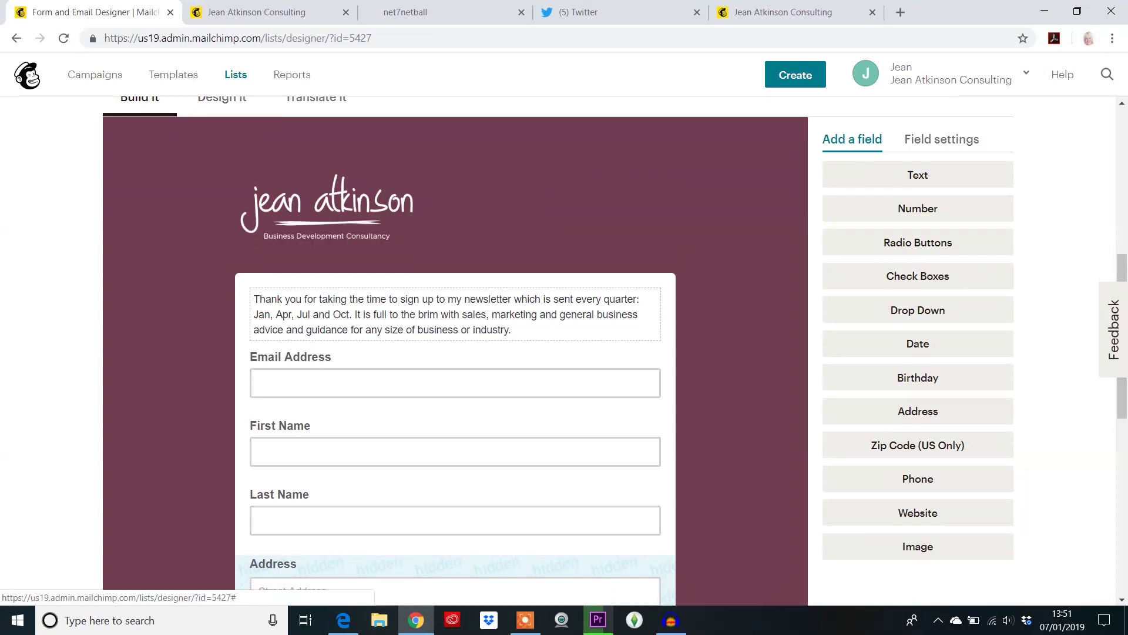
{"action": "scroll", "coordinate": [455, 235], "scroll_direction": "down", "scroll_amount": 5}
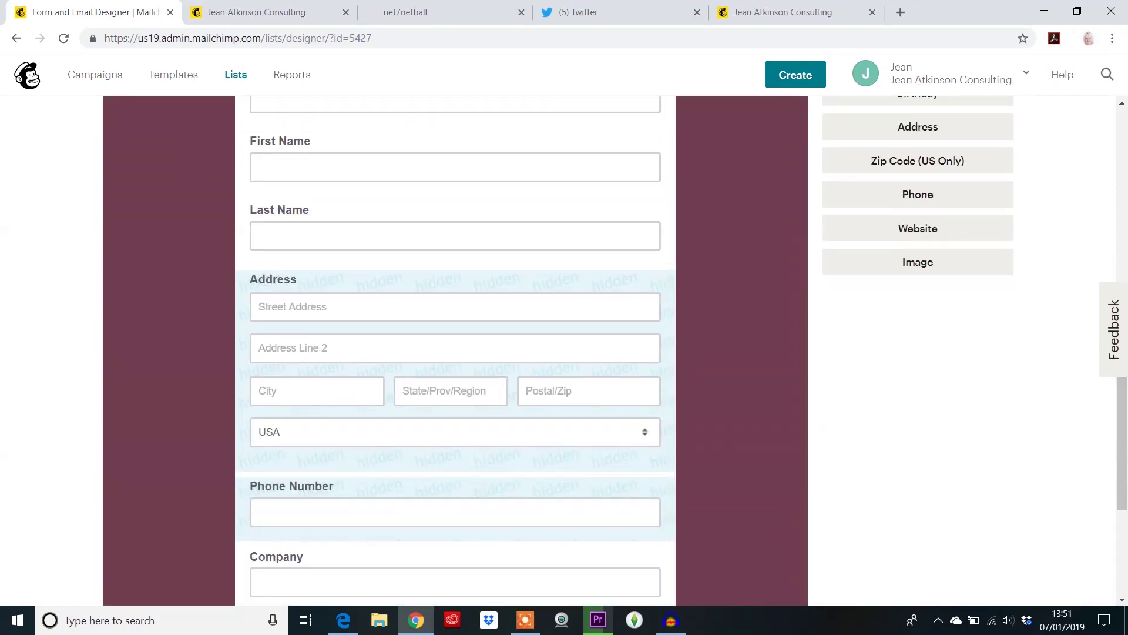
{"action": "scroll", "coordinate": [582, 209], "scroll_direction": "down", "scroll_amount": 2}
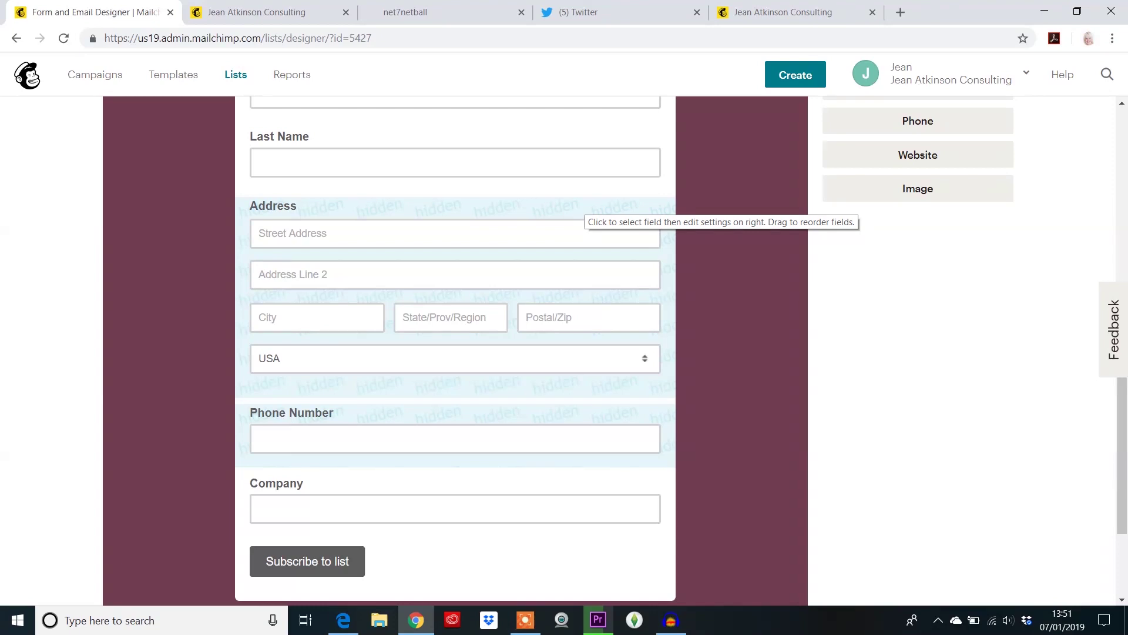
{"action": "scroll", "coordinate": [582, 211], "scroll_direction": "down", "scroll_amount": 2}
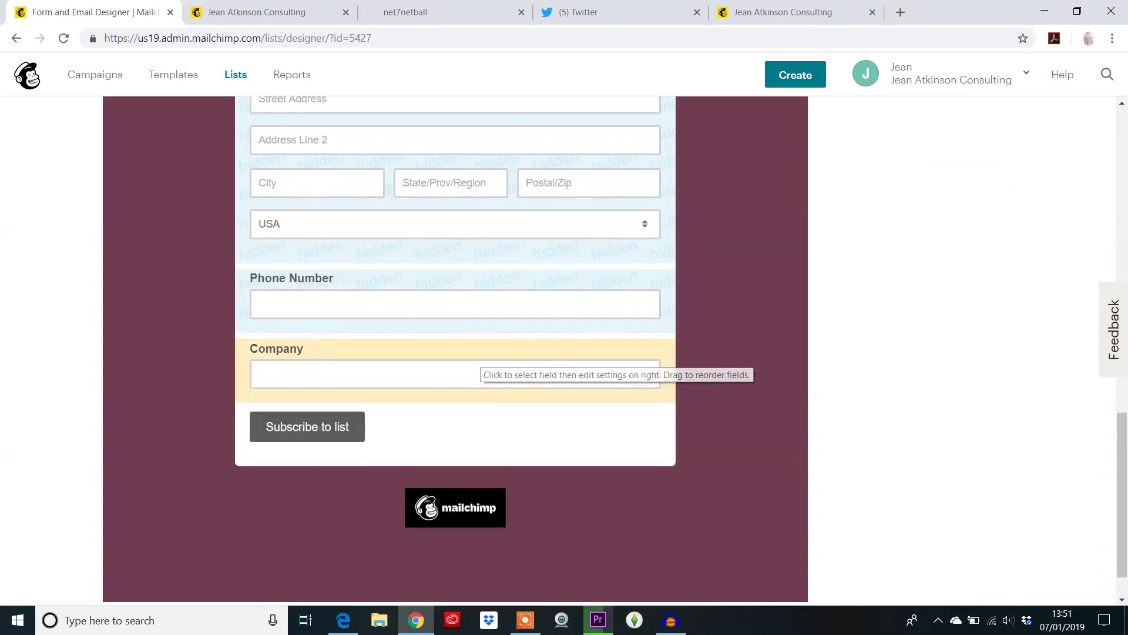
{"action": "scroll", "coordinate": [479, 362], "scroll_direction": "up", "scroll_amount": 7}
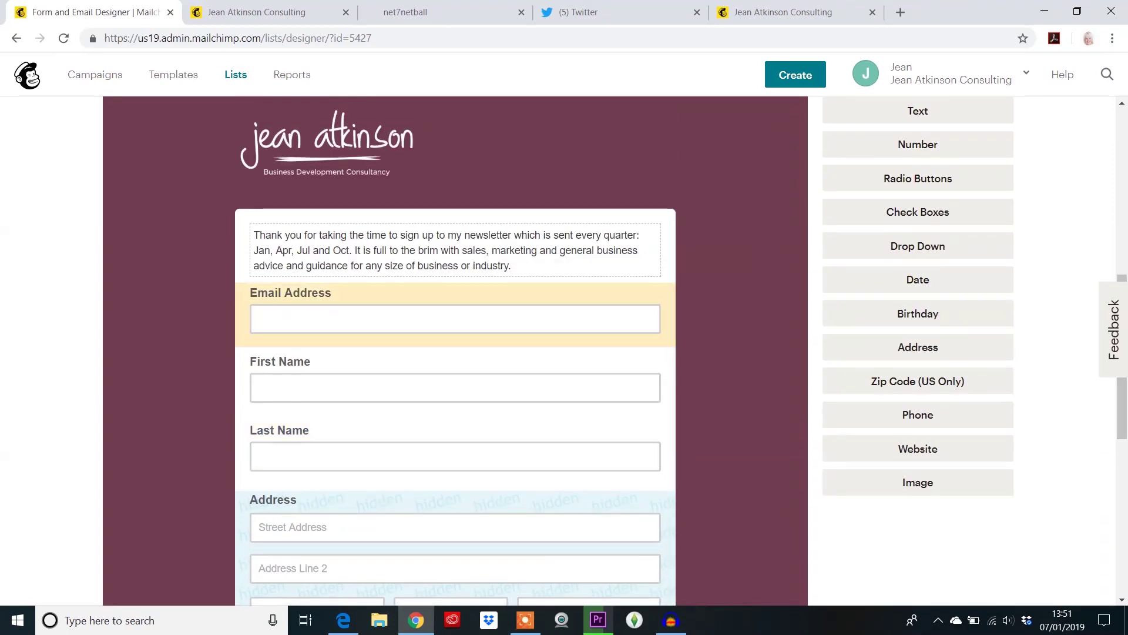
{"action": "scroll", "coordinate": [399, 406], "scroll_direction": "down", "scroll_amount": 4}
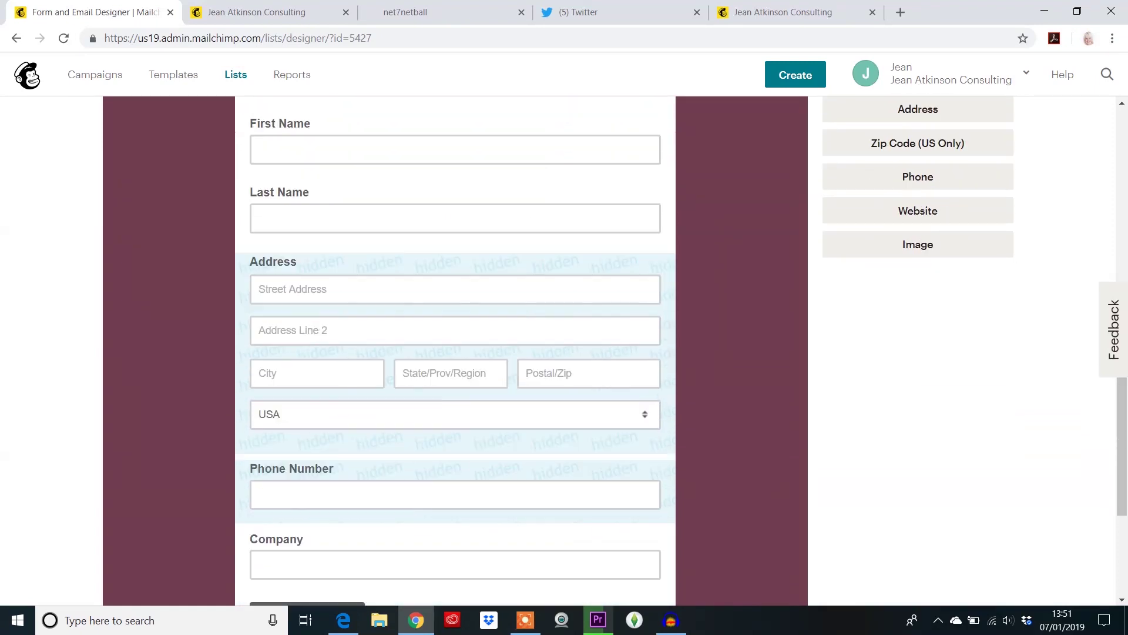
{"action": "scroll", "coordinate": [456, 352], "scroll_direction": "down", "scroll_amount": 4}
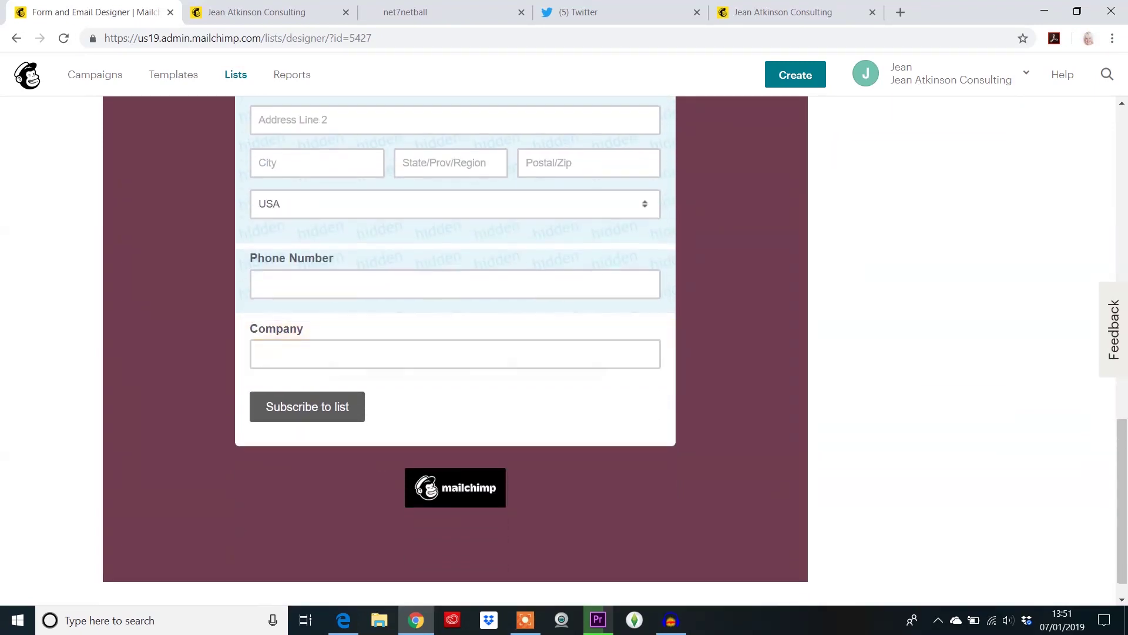
{"action": "scroll", "coordinate": [455, 353], "scroll_direction": "up", "scroll_amount": 12}
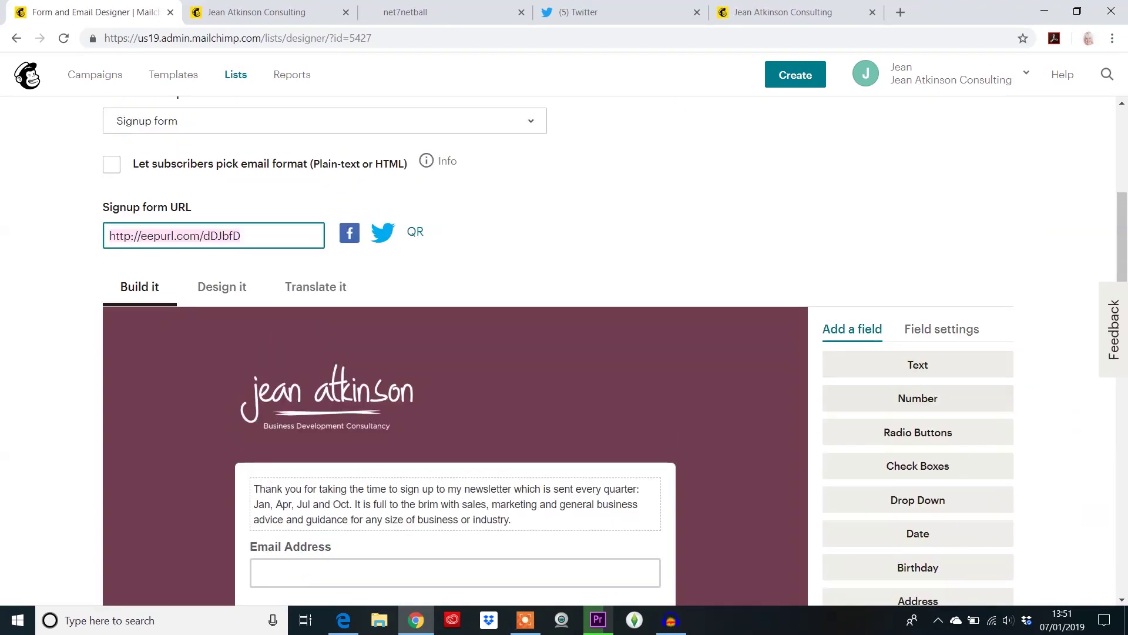
Add a text field to the signup form and try out its required-field option, leaving it optional
{"action": "left_click", "coordinate": [918, 364]}
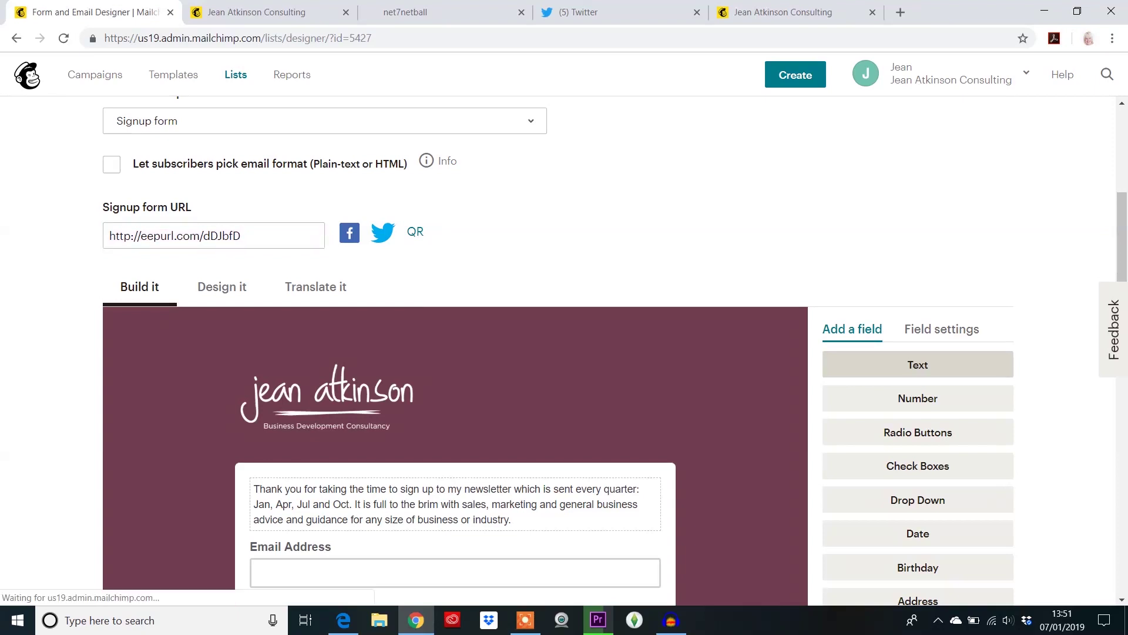
{"action": "double_click", "coordinate": [848, 410]}
{"action": "scroll", "coordinate": [918, 411], "scroll_direction": "down", "scroll_amount": 3}
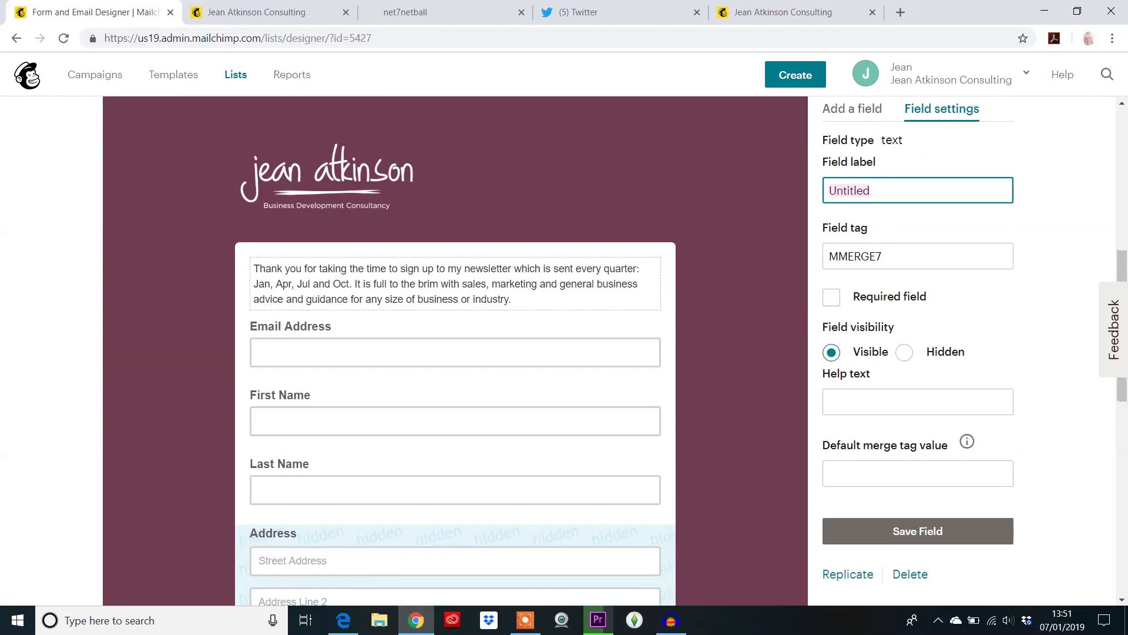
{"action": "left_click", "coordinate": [831, 297]}
{"action": "left_click", "coordinate": [831, 297]}
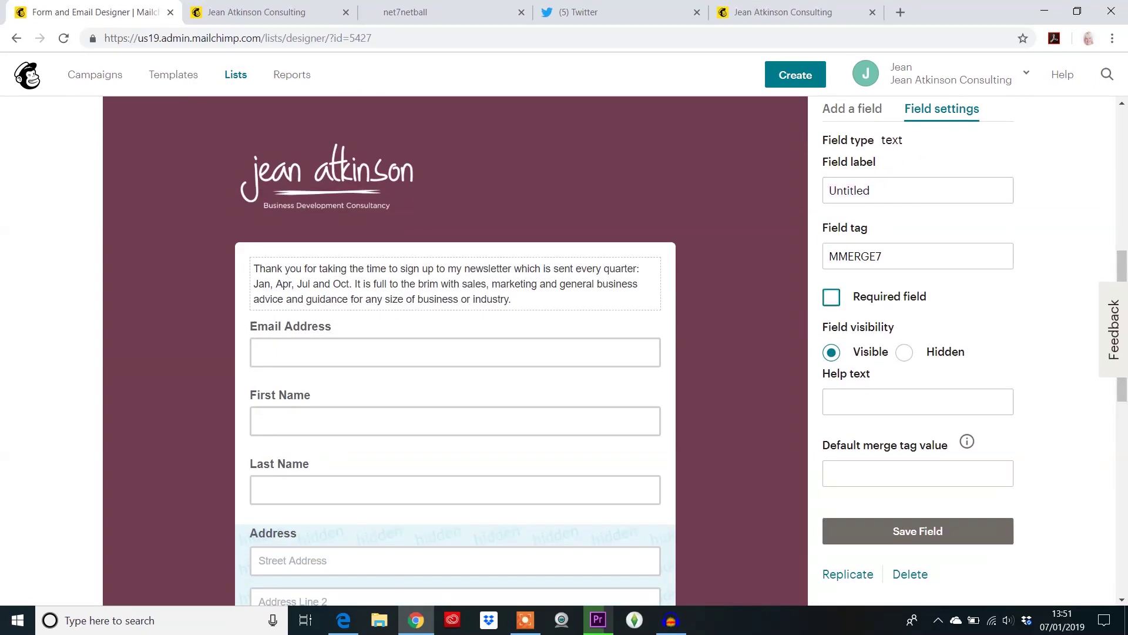
Delete the last Untitled text field from the form, confirming with DELETE
{"action": "scroll", "coordinate": [564, 353], "scroll_direction": "down", "scroll_amount": 8}
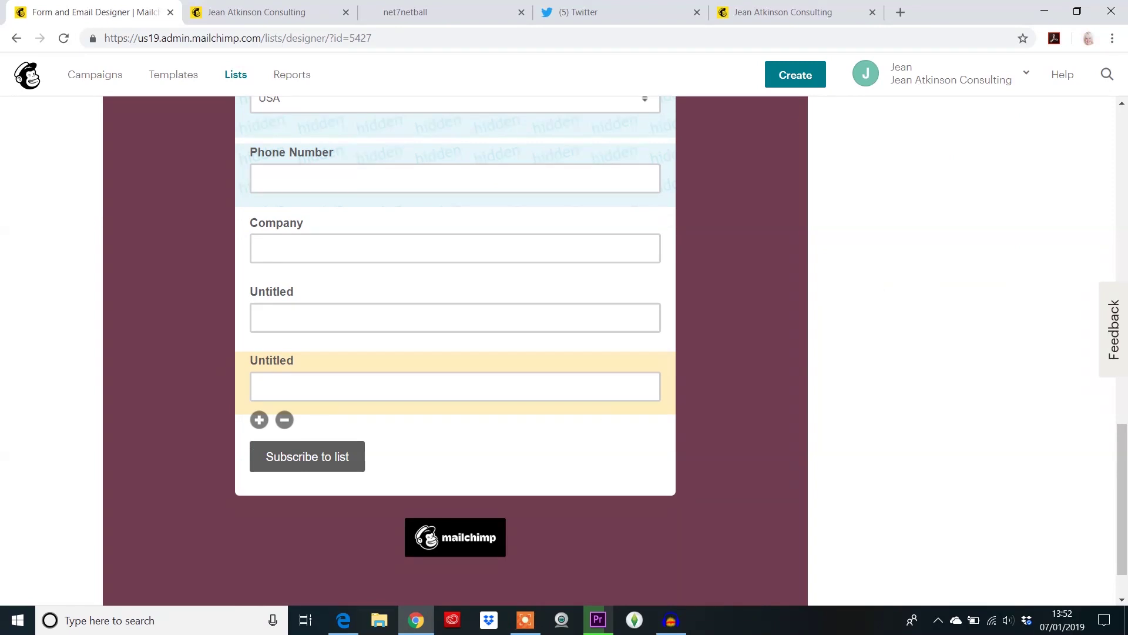
{"action": "left_click", "coordinate": [284, 420]}
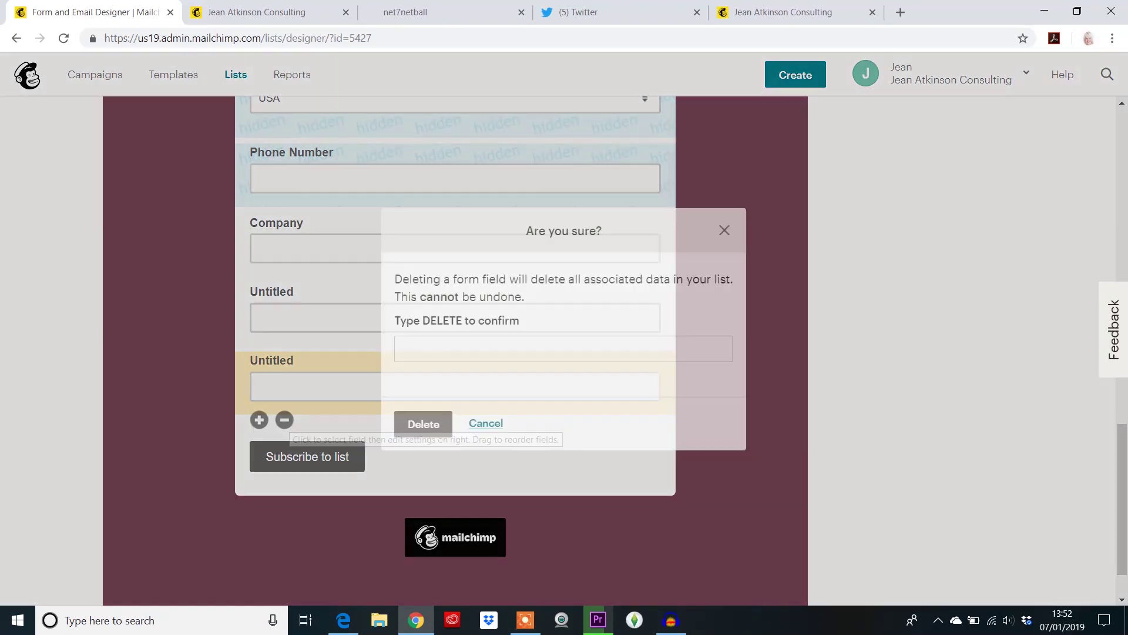
{"action": "left_click", "coordinate": [402, 349]}
{"action": "type", "text": "DELETE"}
{"action": "left_click", "coordinate": [418, 380]}
{"action": "left_click", "coordinate": [423, 424]}
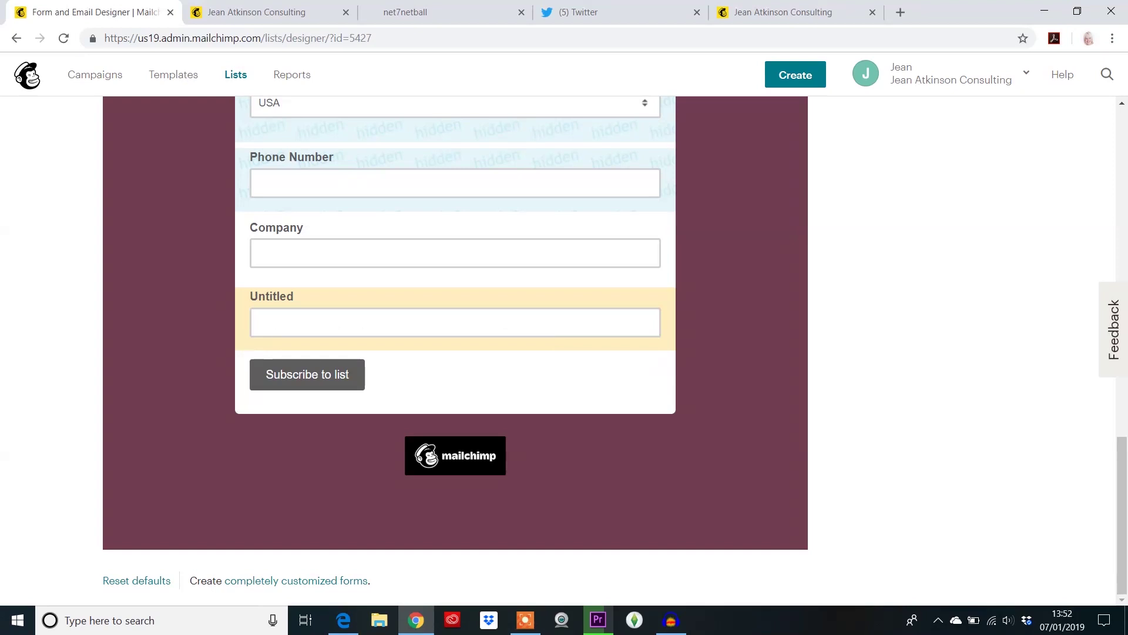
In the form's page design, try different background colours and set the background to dark purple #433d7a
{"action": "scroll", "coordinate": [411, 252], "scroll_direction": "up", "scroll_amount": 5}
{"action": "scroll", "coordinate": [455, 352], "scroll_direction": "up", "scroll_amount": 10}
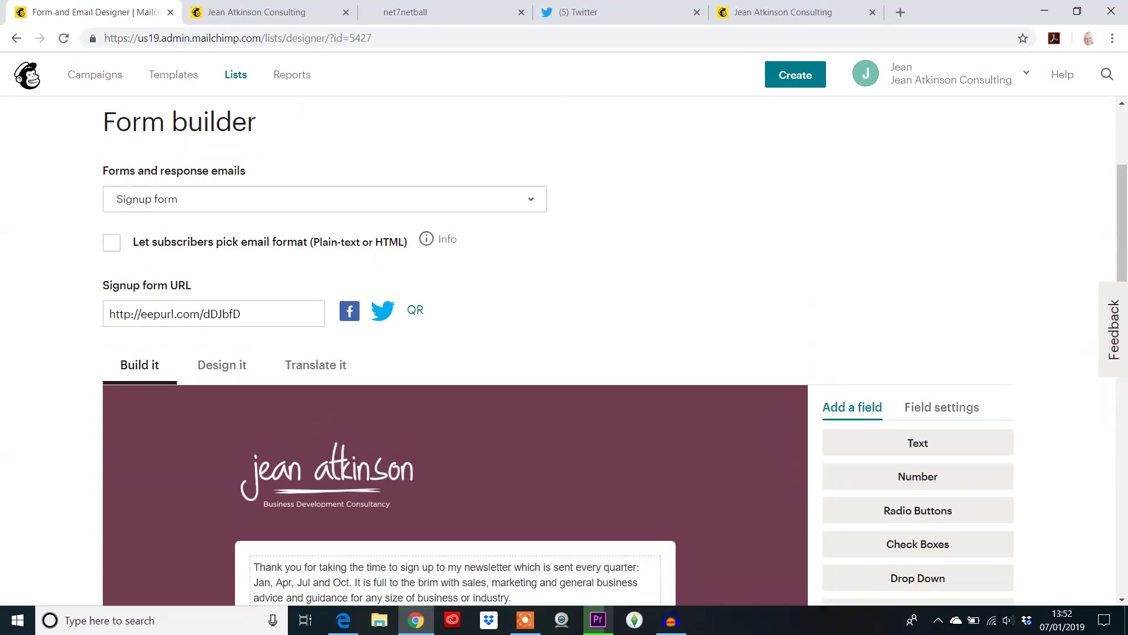
{"action": "left_click", "coordinate": [222, 365]}
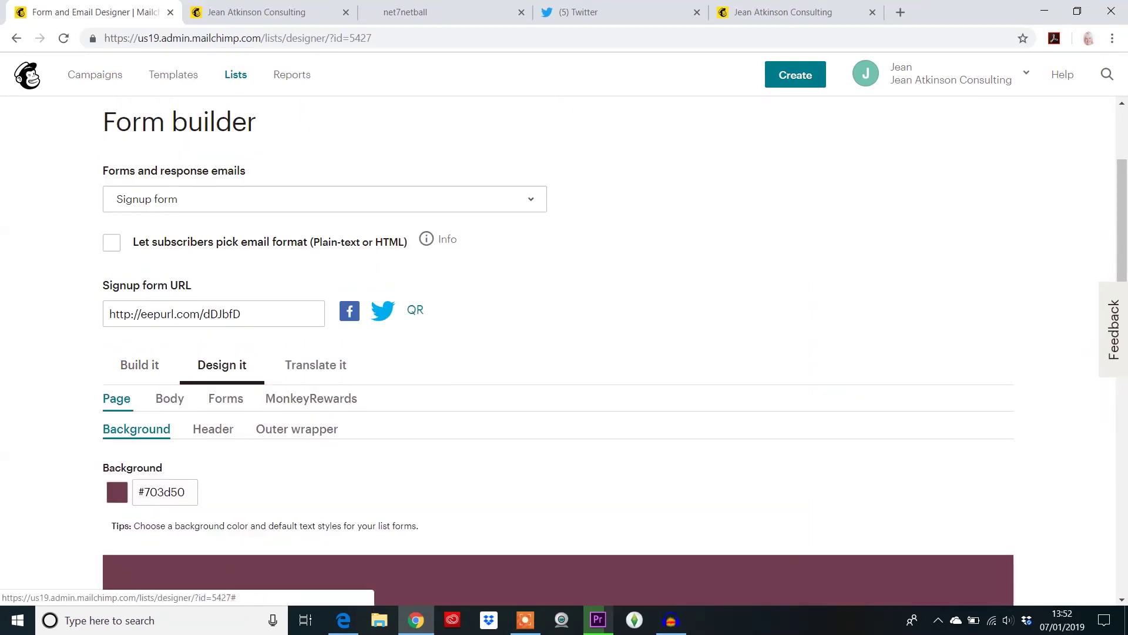
{"action": "scroll", "coordinate": [222, 365], "scroll_direction": "down", "scroll_amount": 5}
{"action": "left_click", "coordinate": [170, 199]}
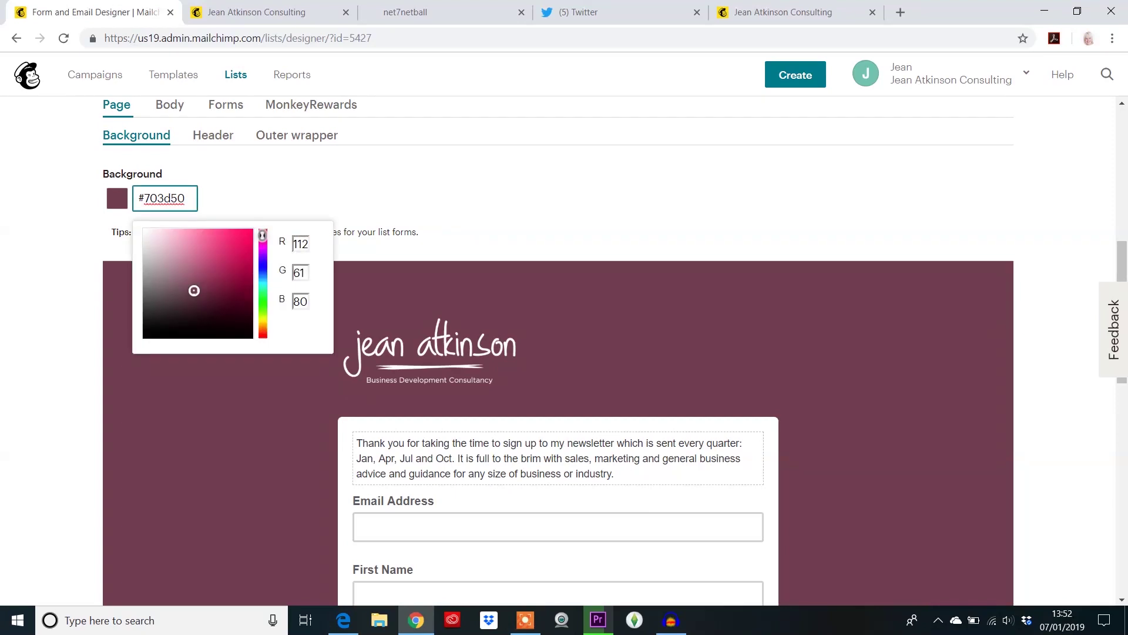
{"action": "left_click_drag", "start_coordinate": [262, 235], "coordinate": [263, 275]}
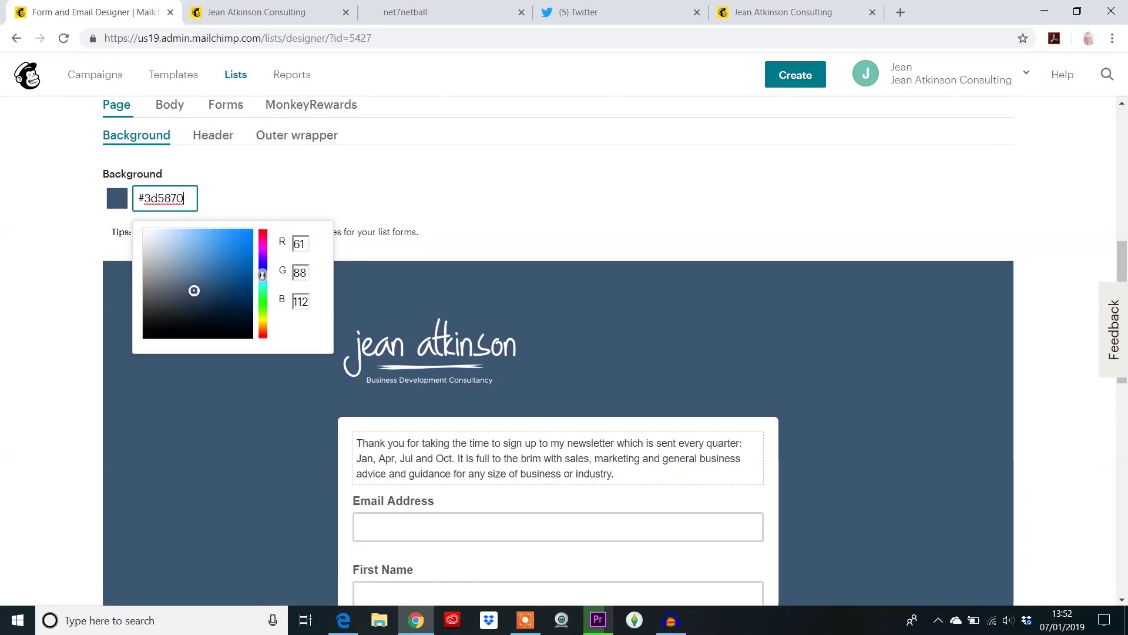
{"action": "left_click", "coordinate": [208, 293]}
{"action": "left_click", "coordinate": [246, 270]}
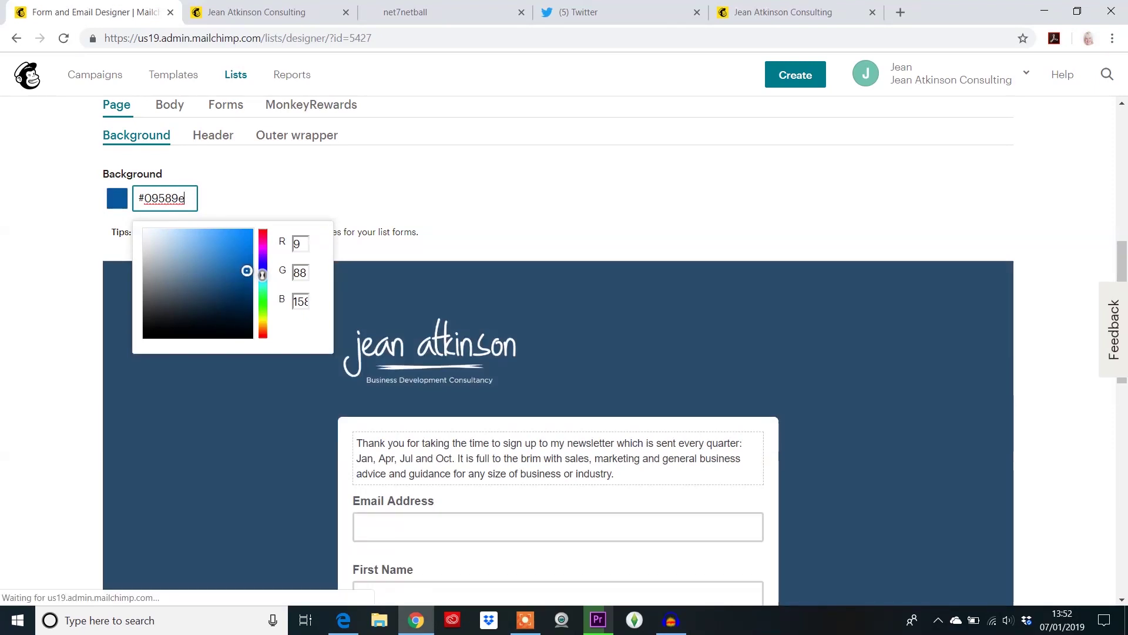
{"action": "left_click", "coordinate": [263, 263]}
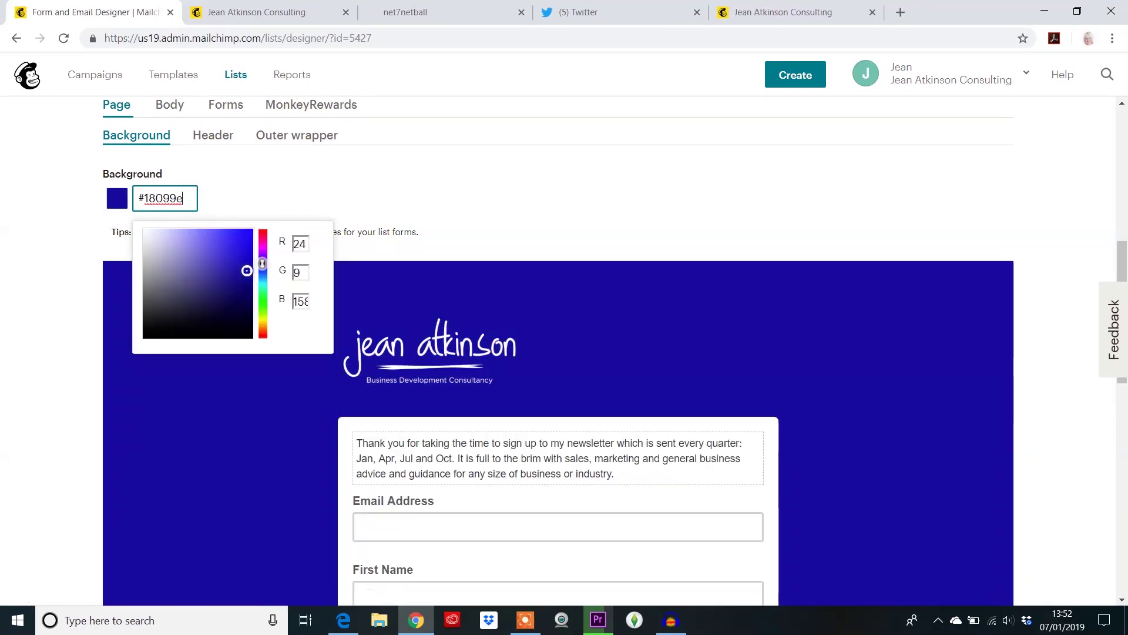
{"action": "left_click", "coordinate": [199, 286]}
{"action": "key", "text": "Tab"}
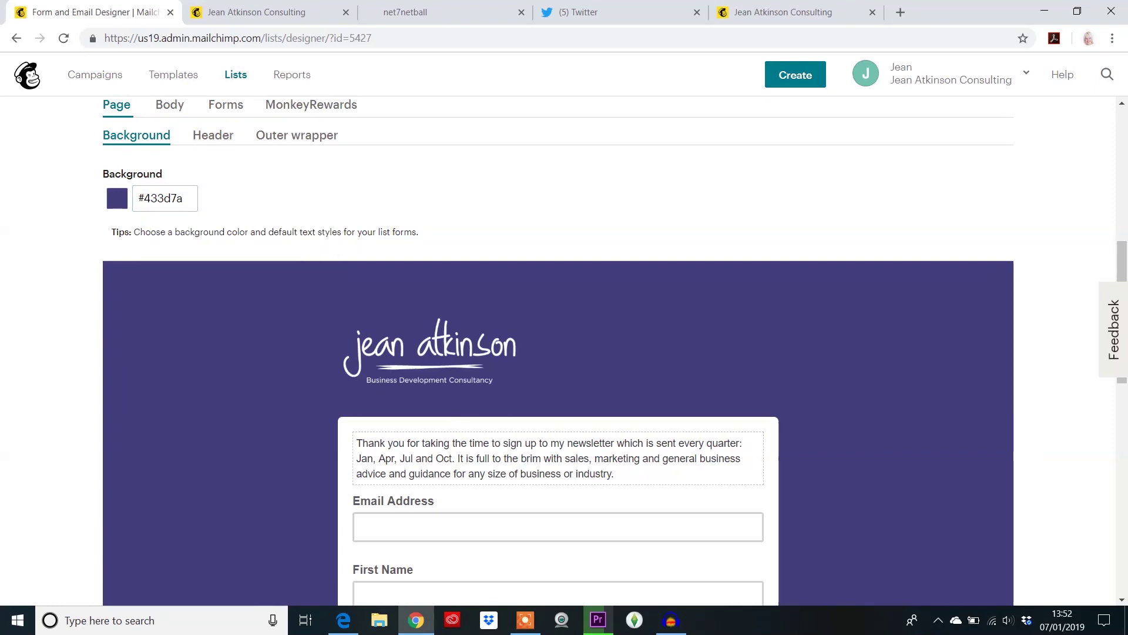
Go to the form's body design, open the intro text in the content editor, and save and close it without changes
{"action": "scroll", "coordinate": [558, 353], "scroll_direction": "down", "scroll_amount": 12}
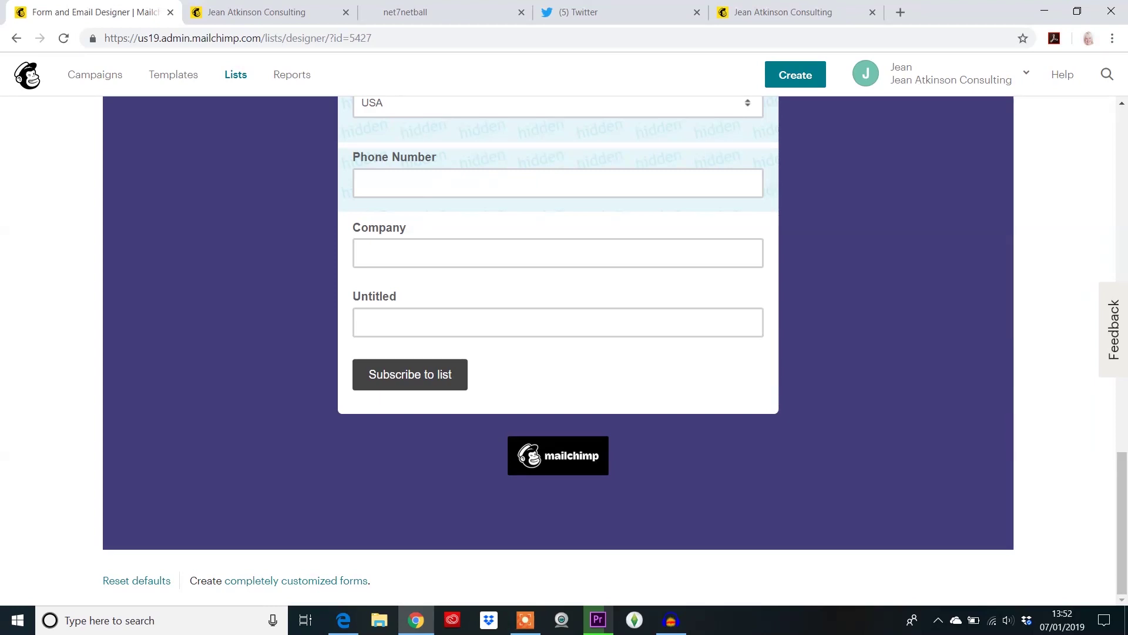
{"action": "scroll", "coordinate": [558, 353], "scroll_direction": "up", "scroll_amount": 10}
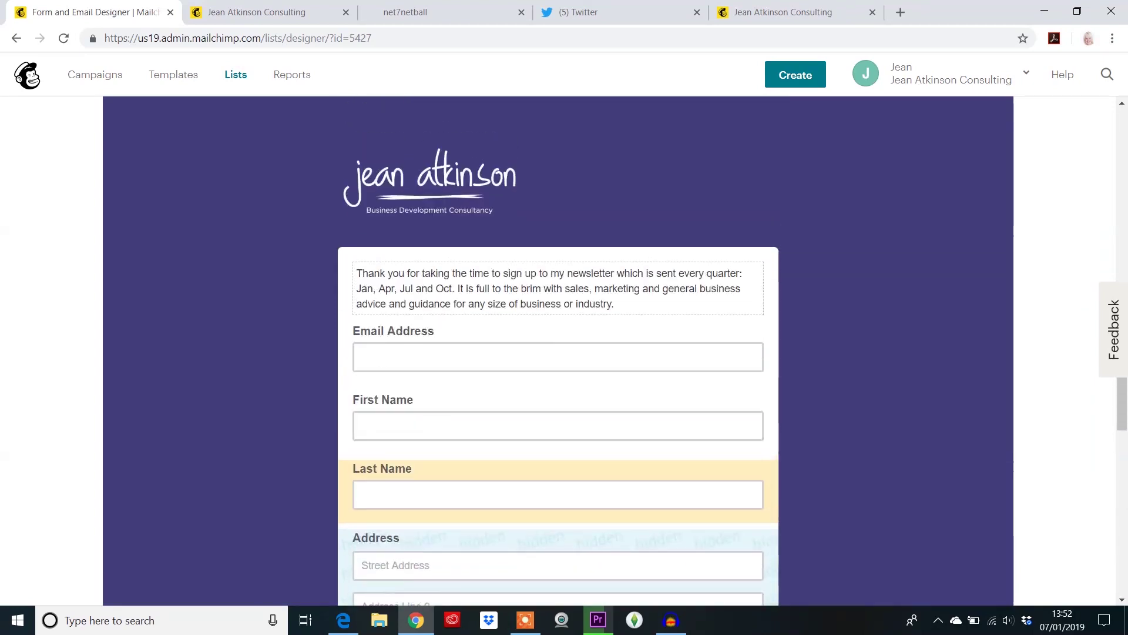
{"action": "scroll", "coordinate": [558, 353], "scroll_direction": "up", "scroll_amount": 8}
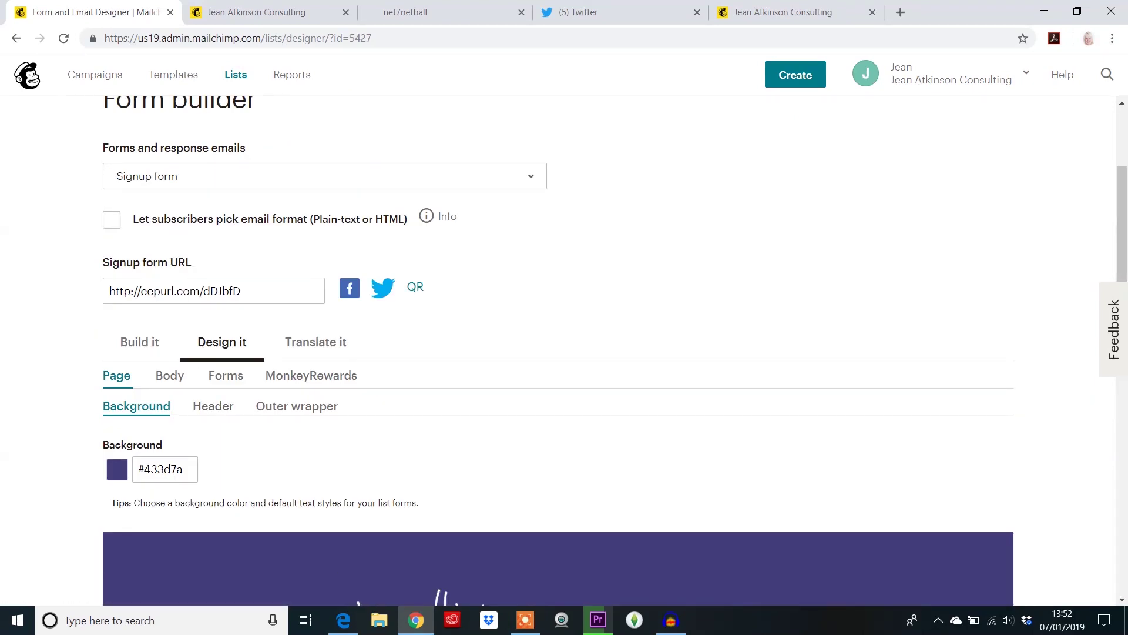
{"action": "left_click", "coordinate": [169, 376]}
{"action": "scroll", "coordinate": [169, 376], "scroll_direction": "down", "scroll_amount": 5}
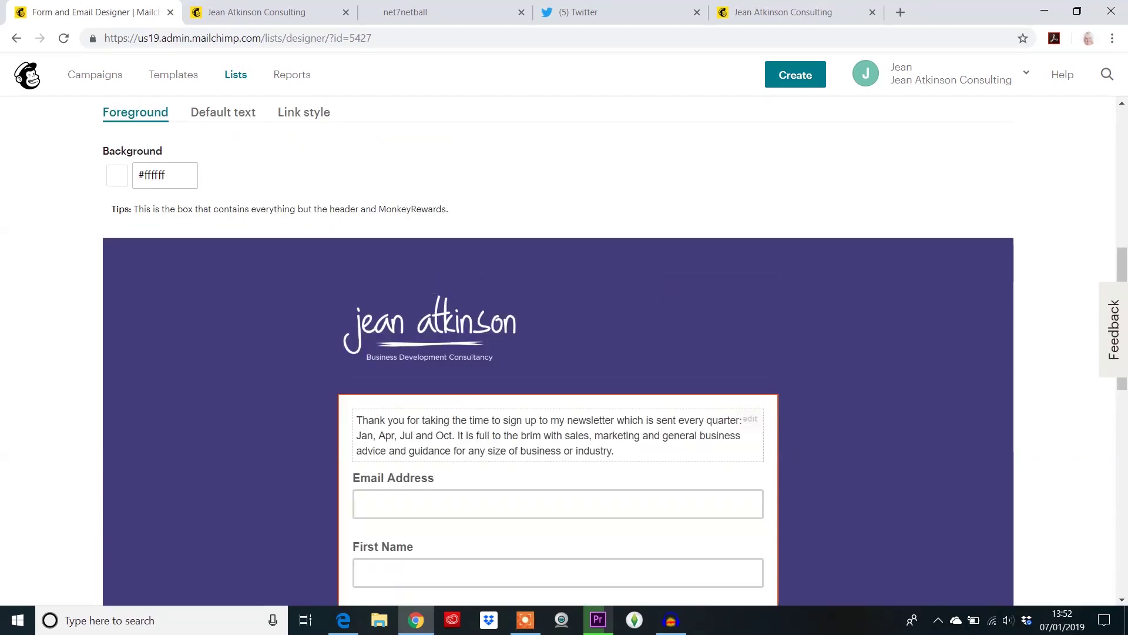
{"action": "left_click", "coordinate": [750, 419]}
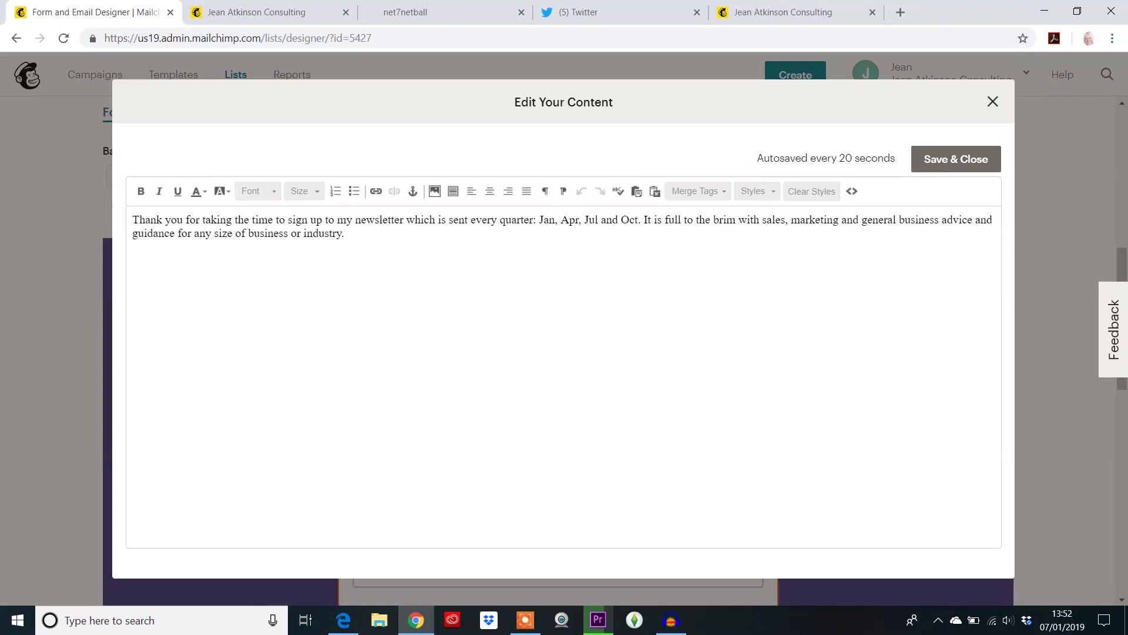
{"action": "left_click", "coordinate": [955, 159]}
{"action": "scroll", "coordinate": [558, 350], "scroll_direction": "down", "scroll_amount": 5}
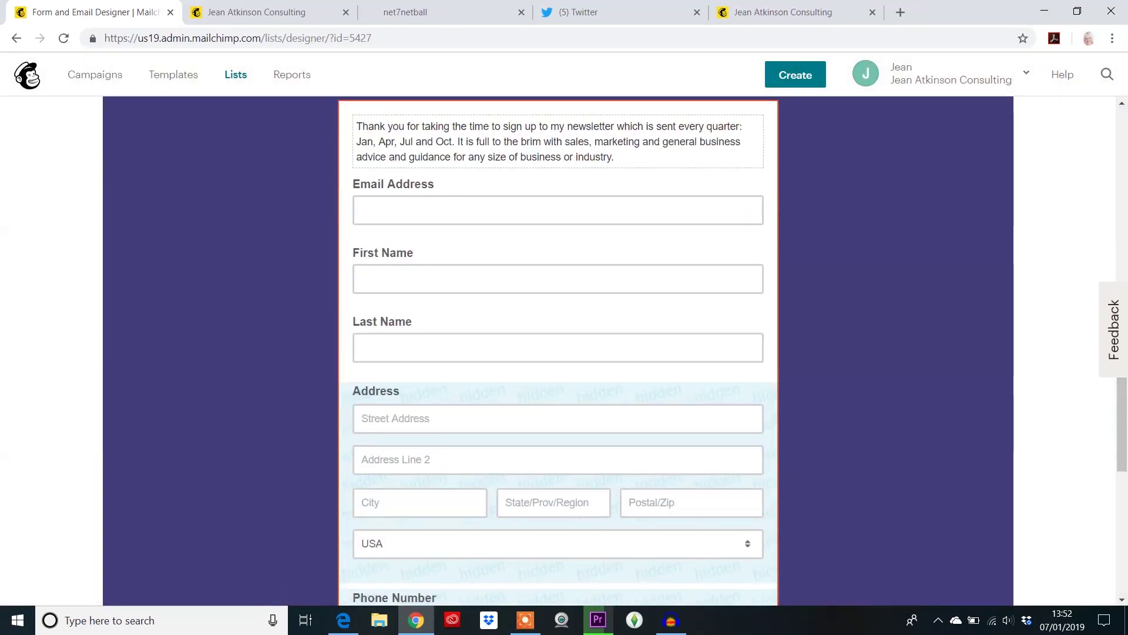
Examine the body's default text and link style settings and the header logo's editing options
{"action": "scroll", "coordinate": [558, 353], "scroll_direction": "up", "scroll_amount": 10}
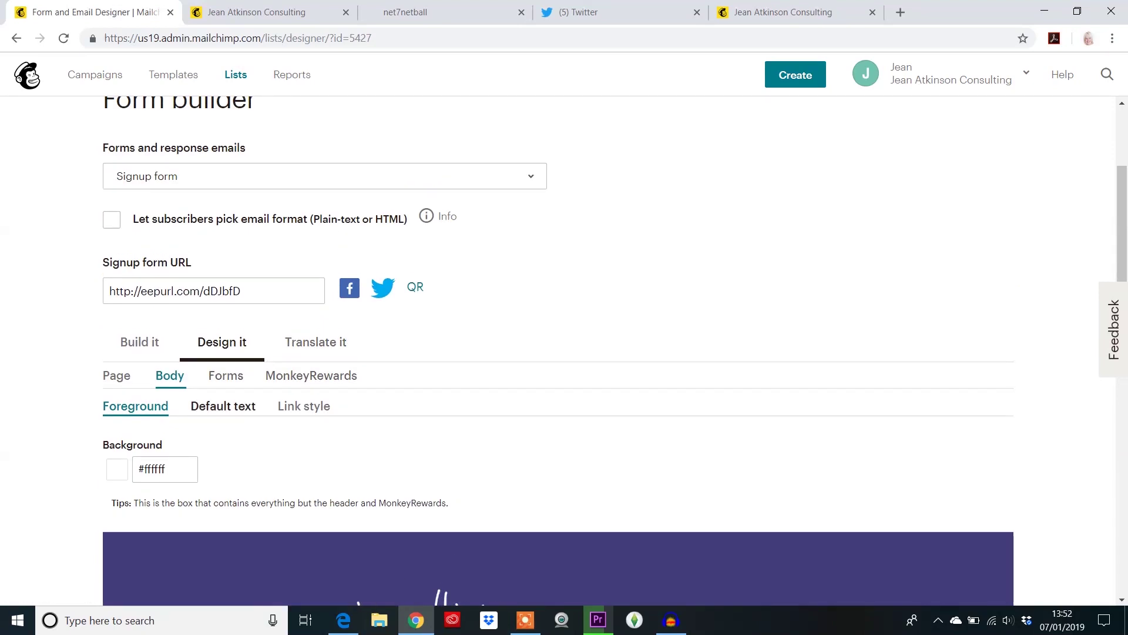
{"action": "left_click", "coordinate": [223, 406]}
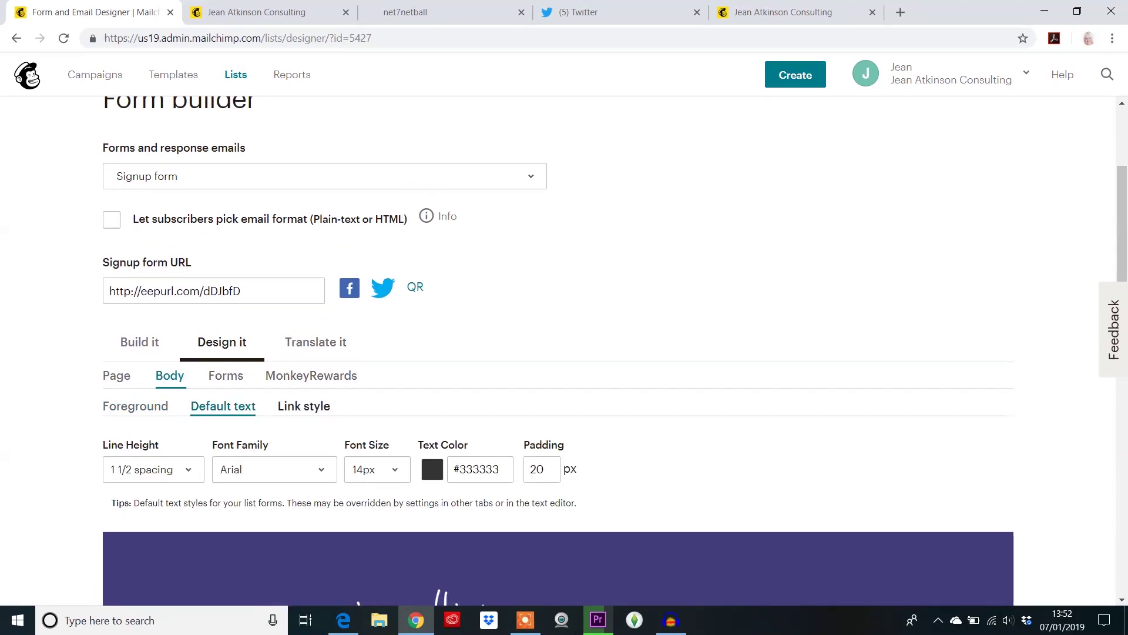
{"action": "left_click", "coordinate": [304, 406]}
{"action": "scroll", "coordinate": [304, 406], "scroll_direction": "down", "scroll_amount": 5}
{"action": "mouse_move", "coordinate": [430, 258]}
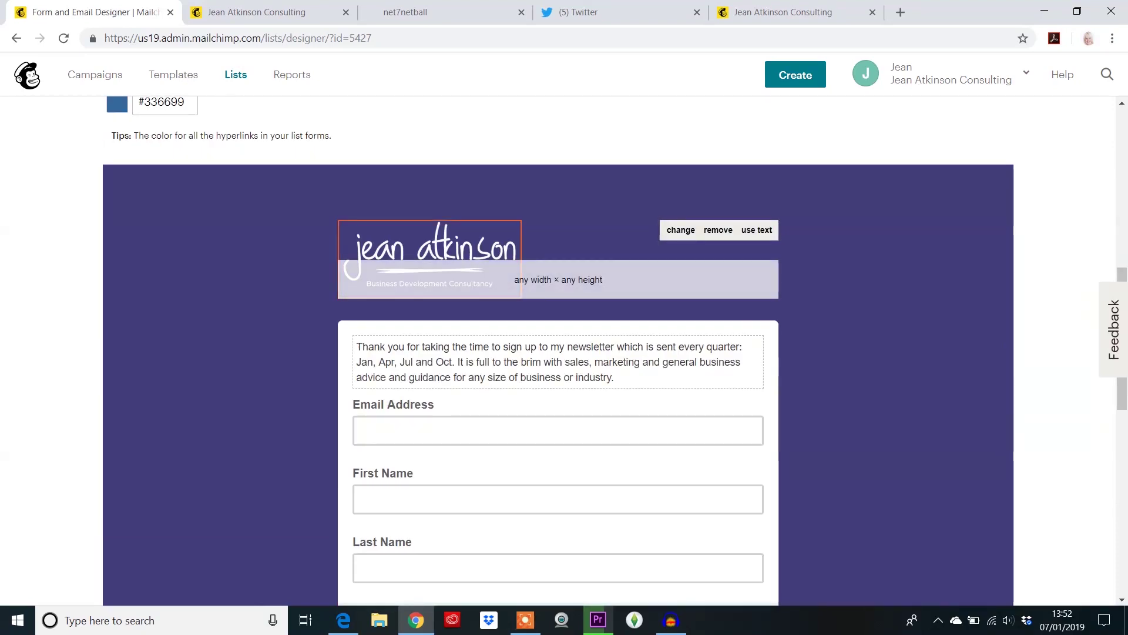
{"action": "scroll", "coordinate": [429, 259], "scroll_direction": "up", "scroll_amount": 8}
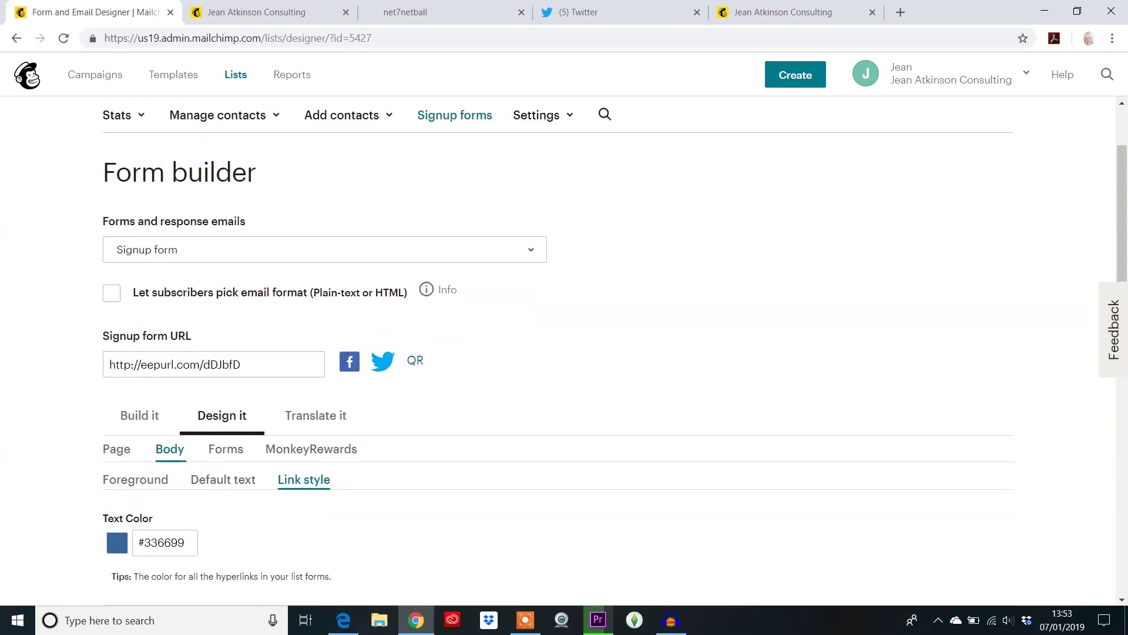
Leave the form builder and check the hosted signup form and Twitter in their open browser tabs
{"action": "left_click", "coordinate": [16, 39]}
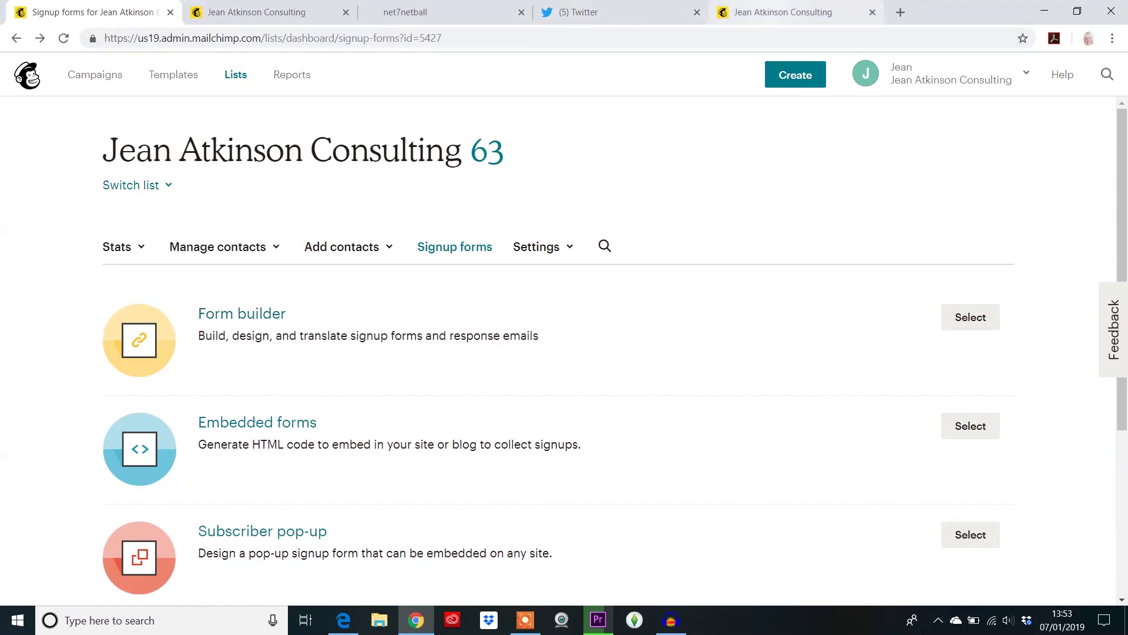
{"action": "left_click", "coordinate": [800, 12]}
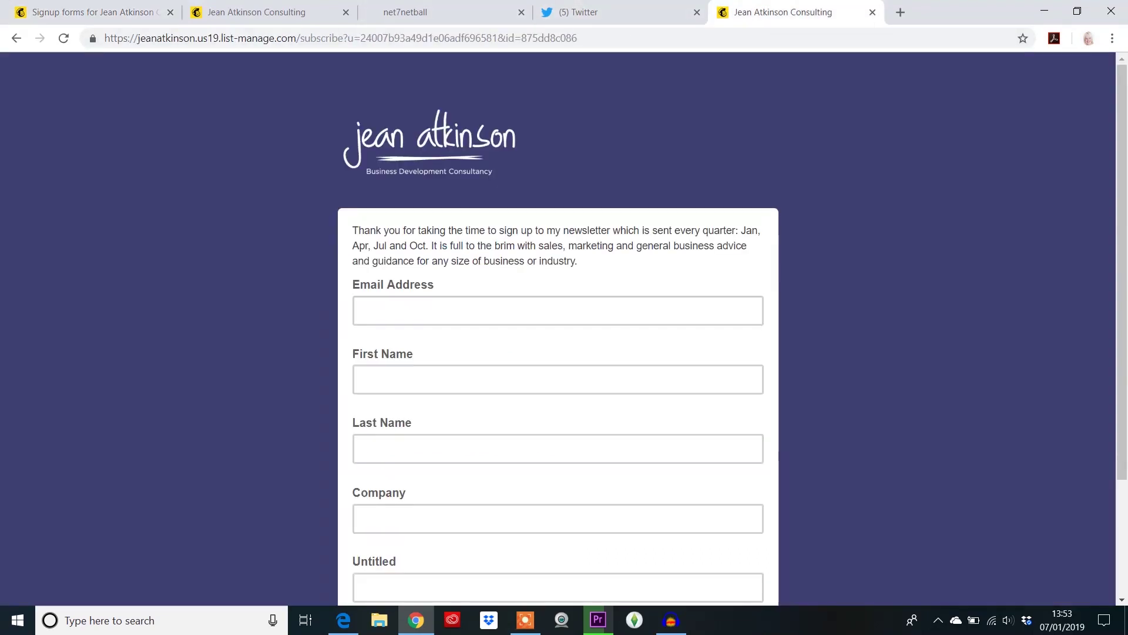
{"action": "left_click", "coordinate": [617, 12]}
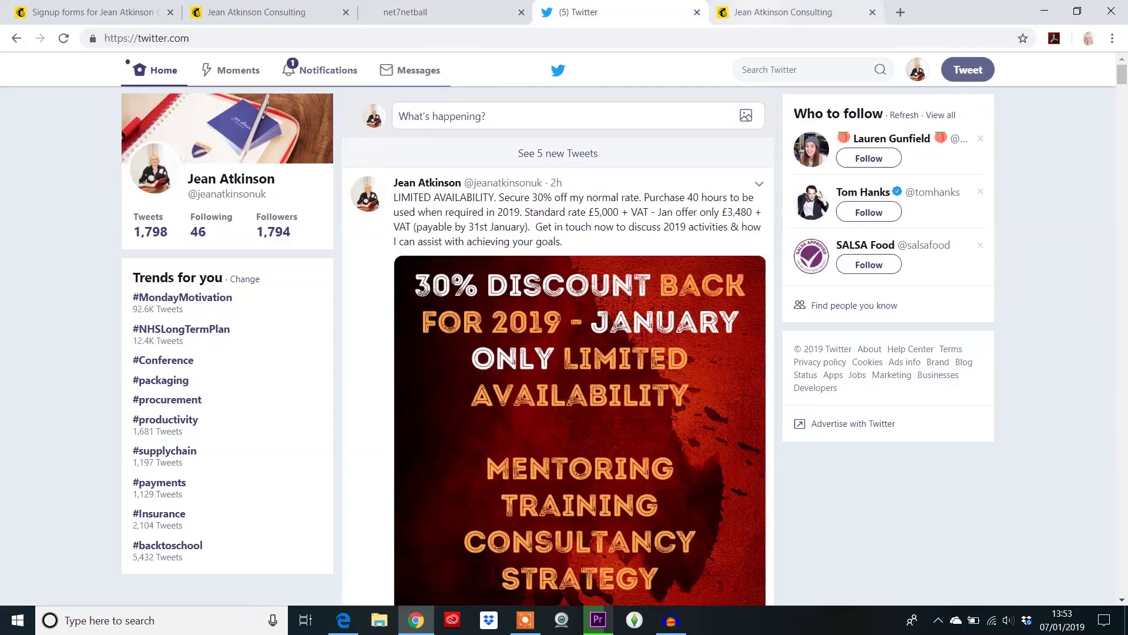
Return to the business website, load its newsletter sign-up link to check the redesigned form, and go back to the site
{"action": "left_click", "coordinate": [264, 11]}
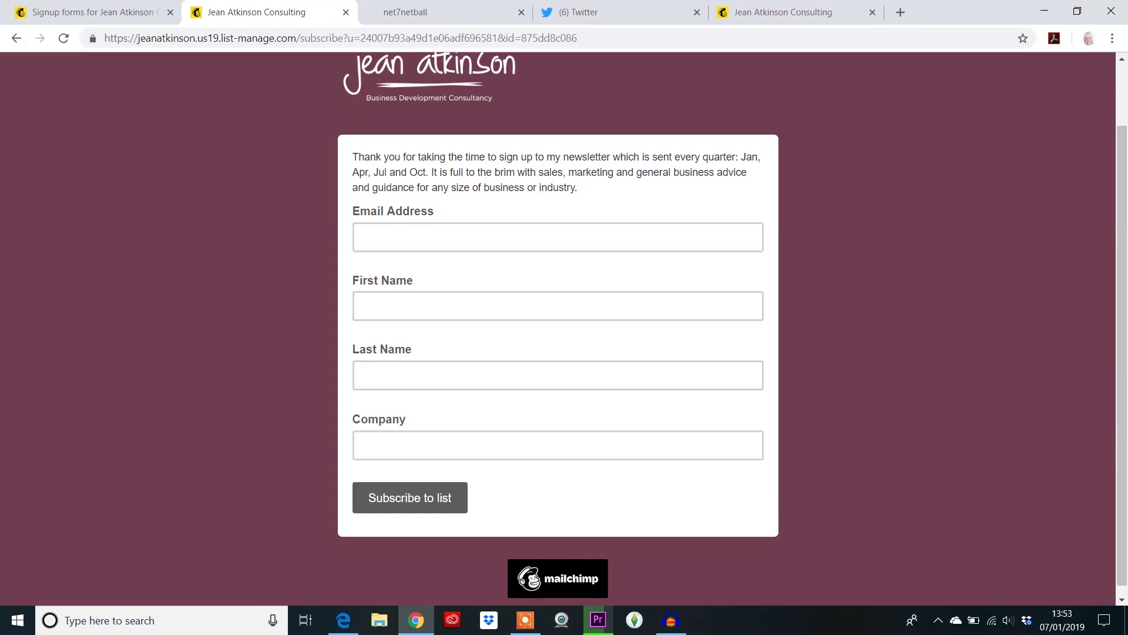
{"action": "scroll", "coordinate": [558, 328], "scroll_direction": "up", "scroll_amount": 2}
{"action": "left_click", "coordinate": [16, 37]}
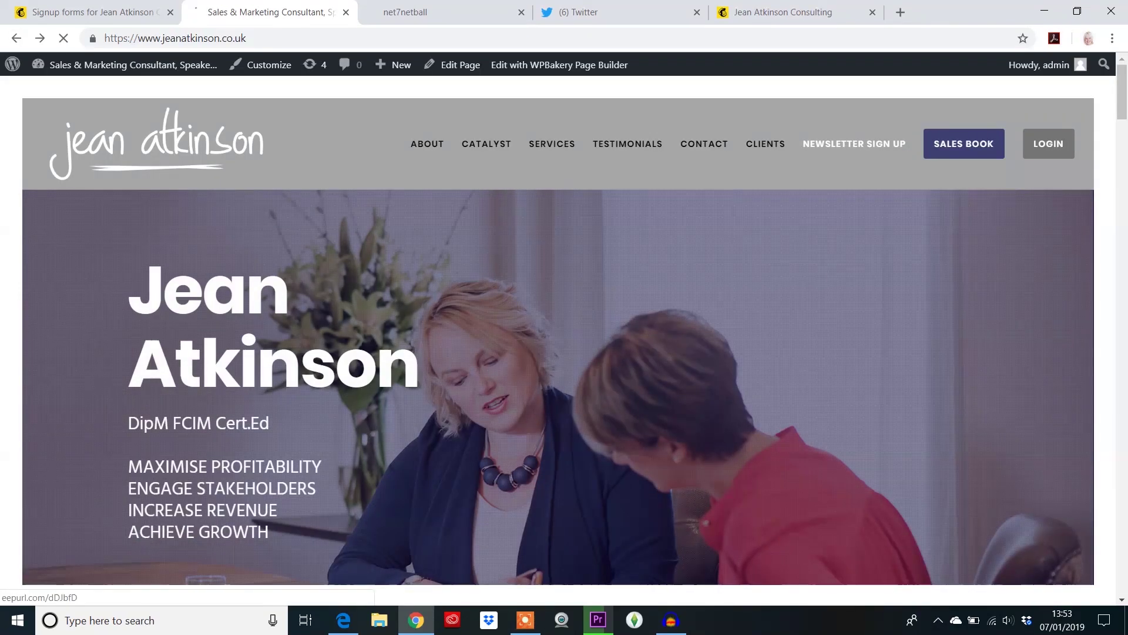
{"action": "left_click", "coordinate": [854, 143]}
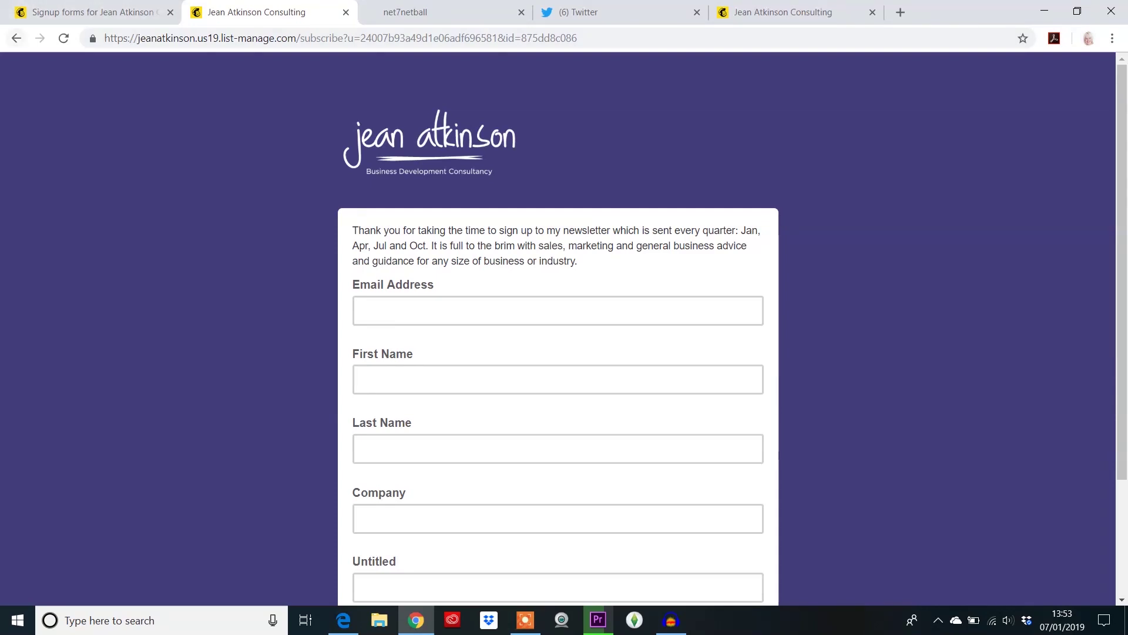
{"action": "left_click", "coordinate": [16, 38]}
Switch back to Mailchimp's signup form types and open the Embedded forms page
{"action": "left_click", "coordinate": [94, 12]}
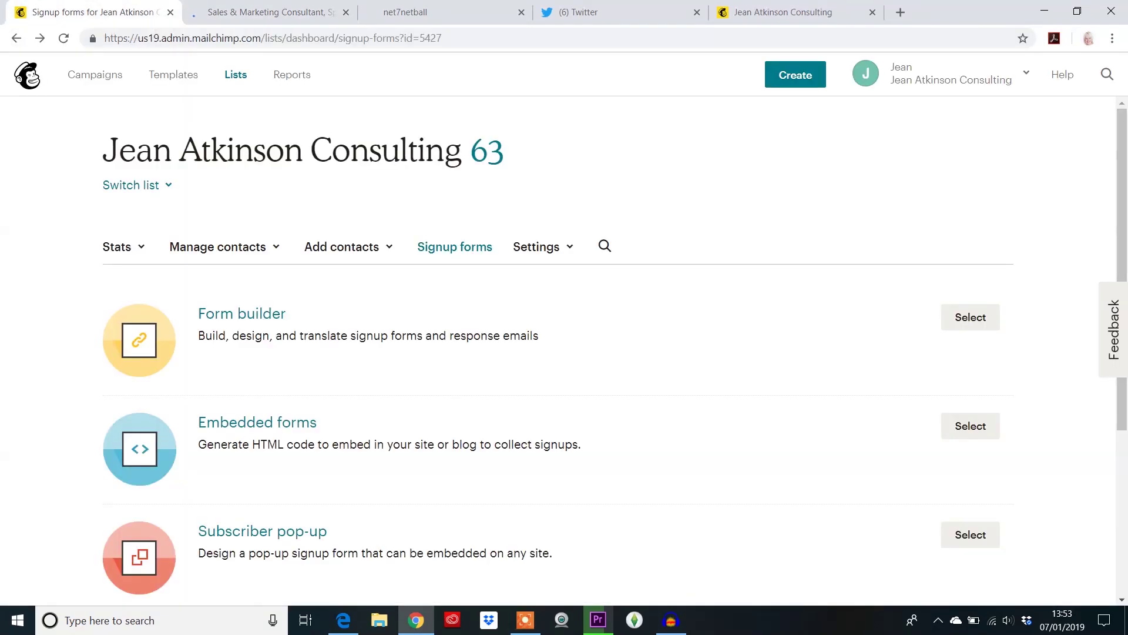
{"action": "scroll", "coordinate": [564, 353], "scroll_direction": "down", "scroll_amount": 2}
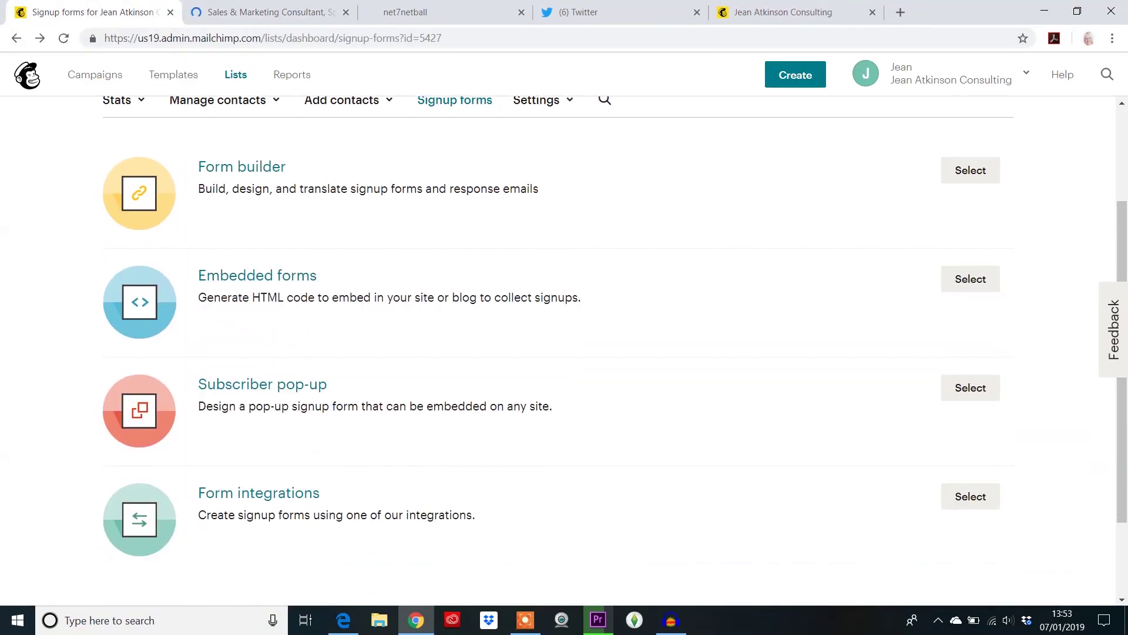
{"action": "left_click", "coordinate": [970, 279]}
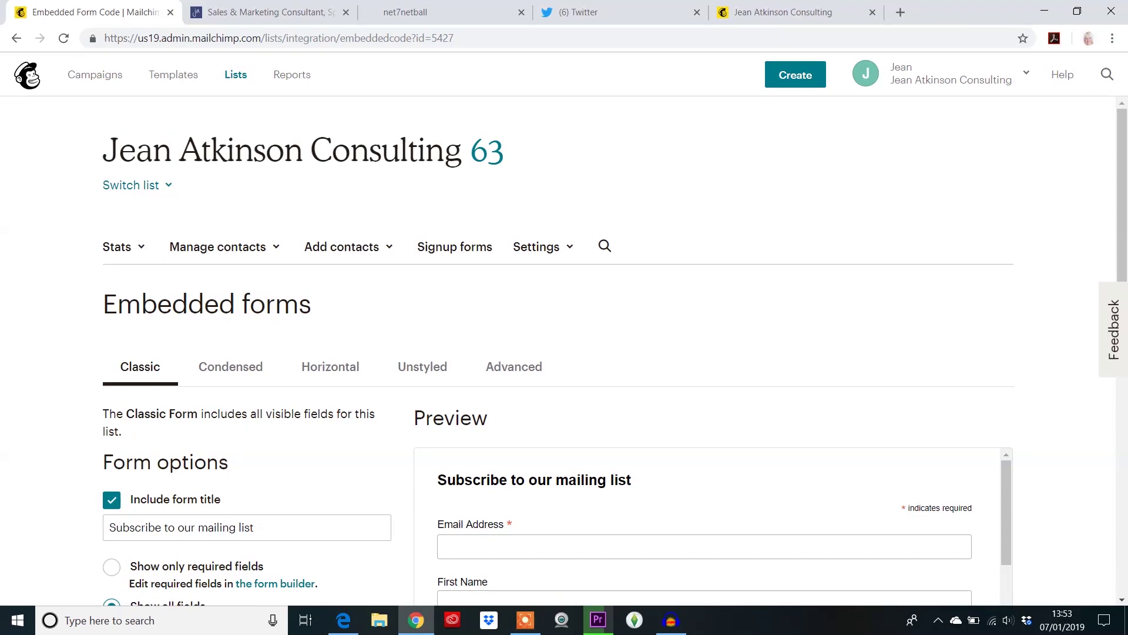
Preview the Unstyled embedded form and compare it with the Classic form
{"action": "scroll", "coordinate": [564, 353], "scroll_direction": "down", "scroll_amount": 3}
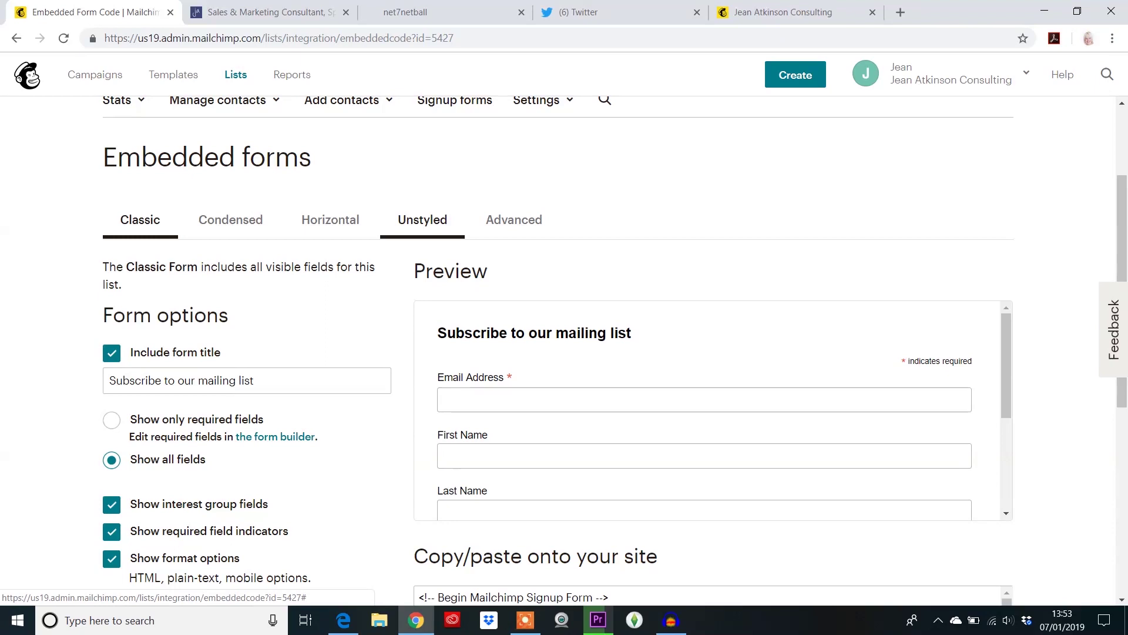
{"action": "left_click", "coordinate": [422, 219]}
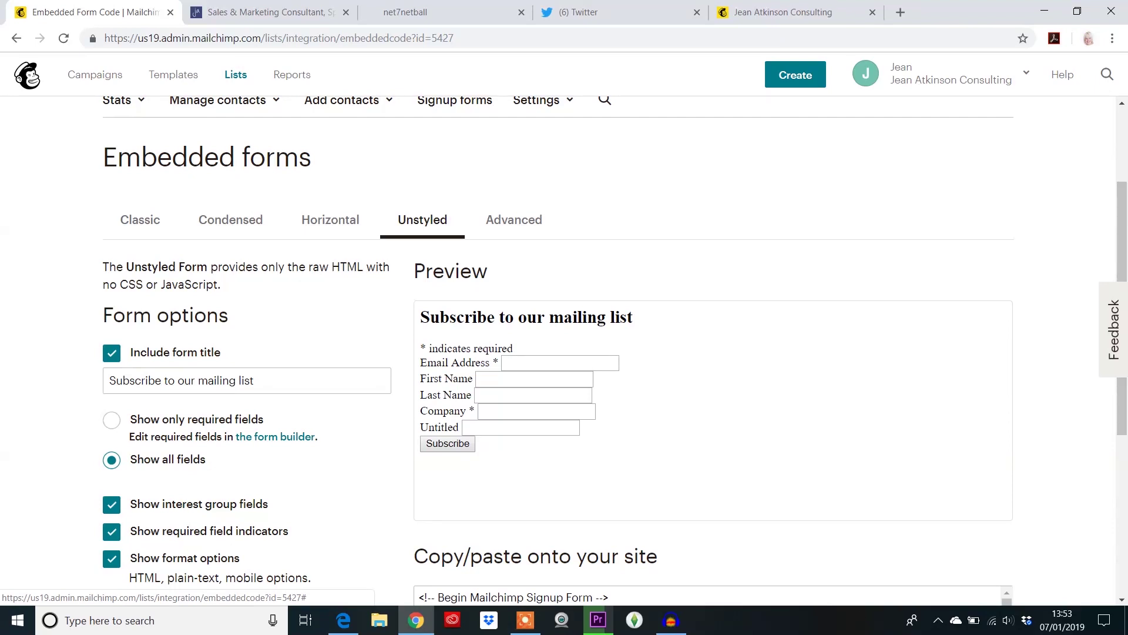
{"action": "left_click", "coordinate": [140, 219]}
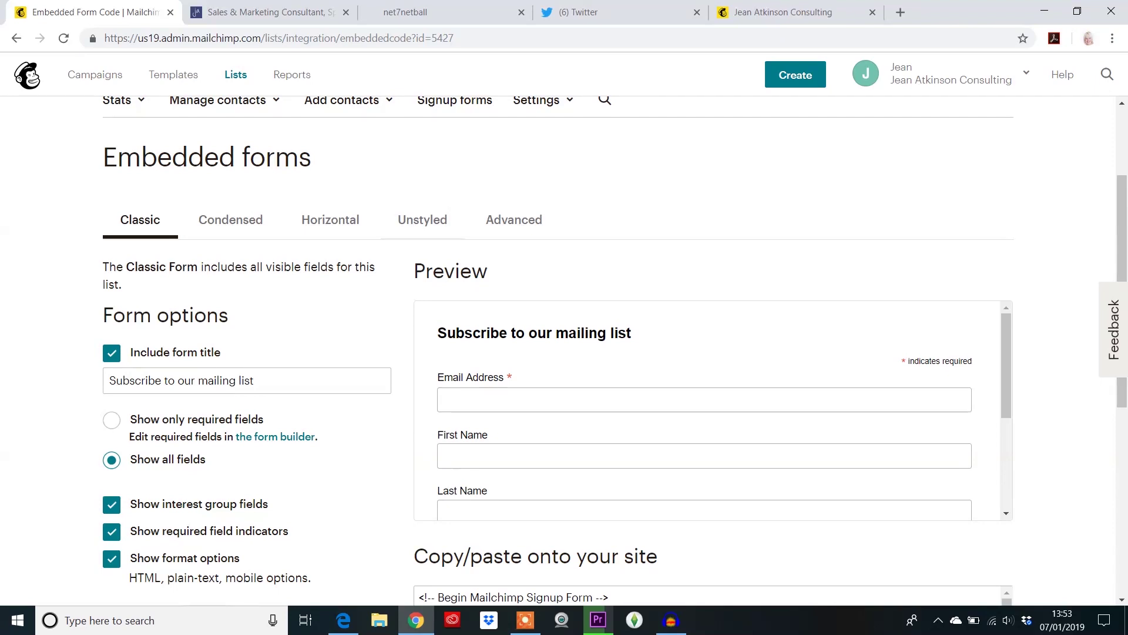
Switch the embedded form style to Unstyled and check the newsletter sign-up section on the net7netball website
{"action": "left_click", "coordinate": [422, 219]}
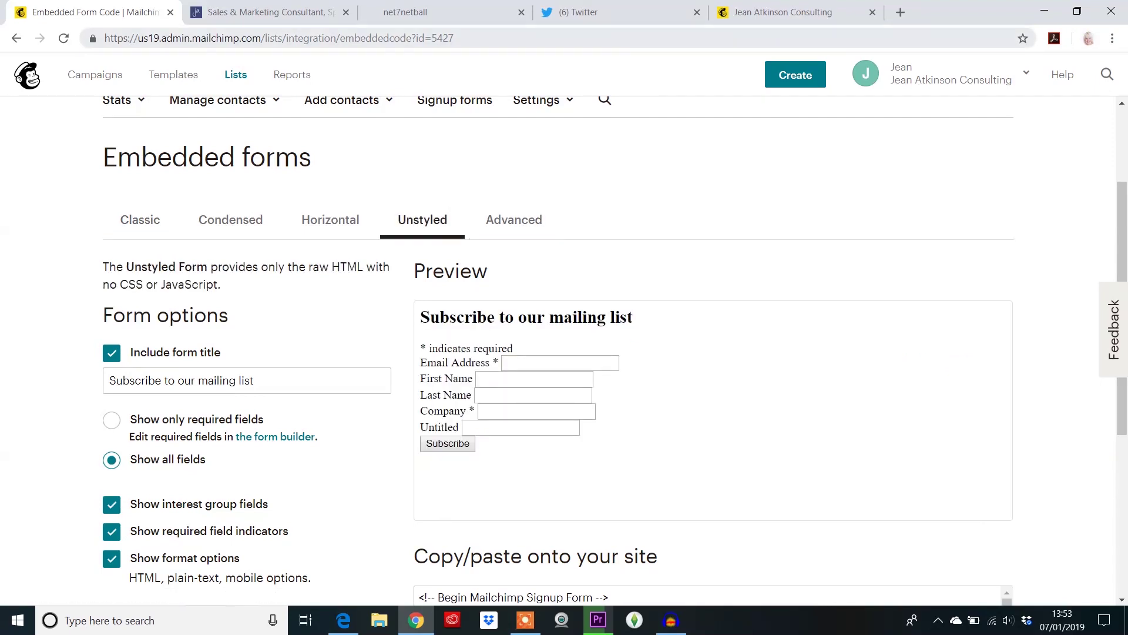
{"action": "left_click", "coordinate": [405, 12]}
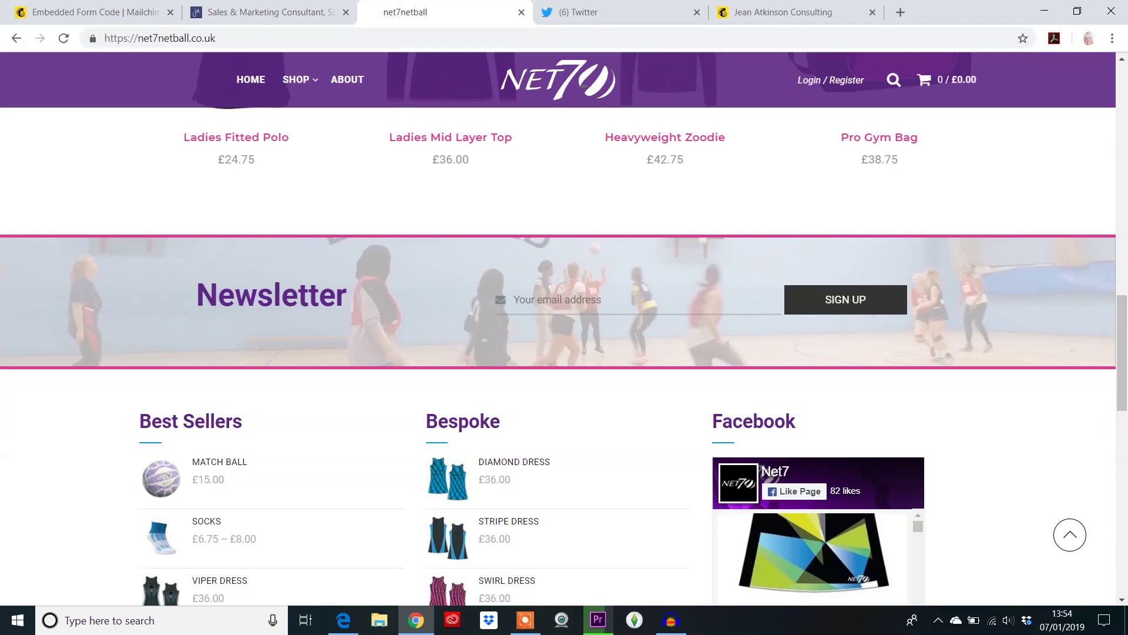
{"action": "left_click", "coordinate": [846, 299]}
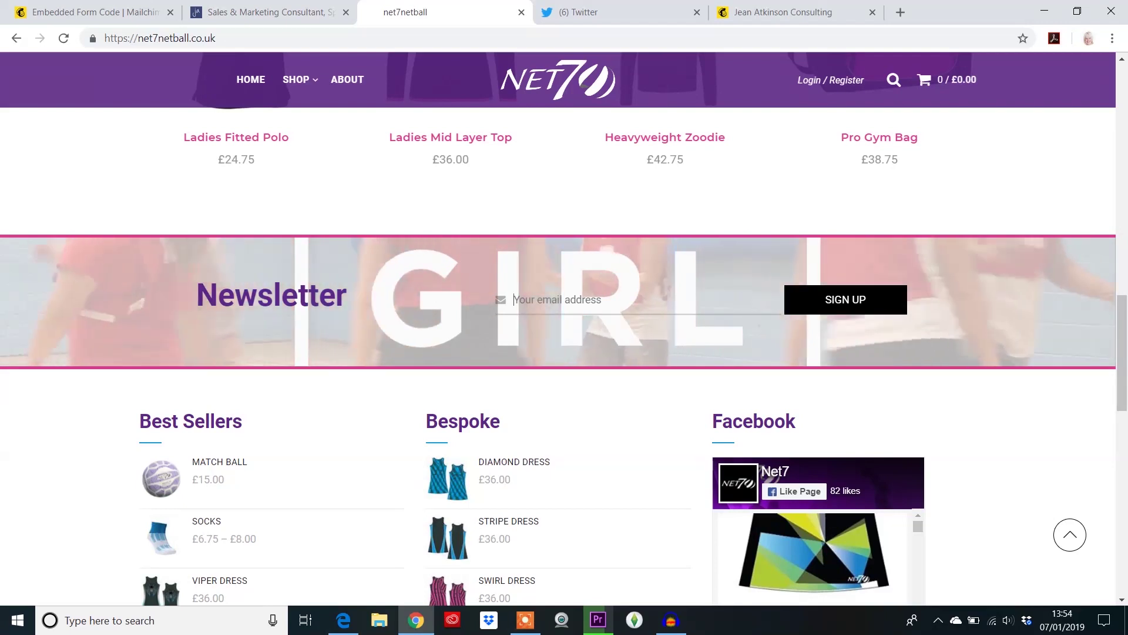
Return to Mailchimp's Embedded forms page and change the form title to "Sign up"
{"action": "left_click", "coordinate": [89, 12]}
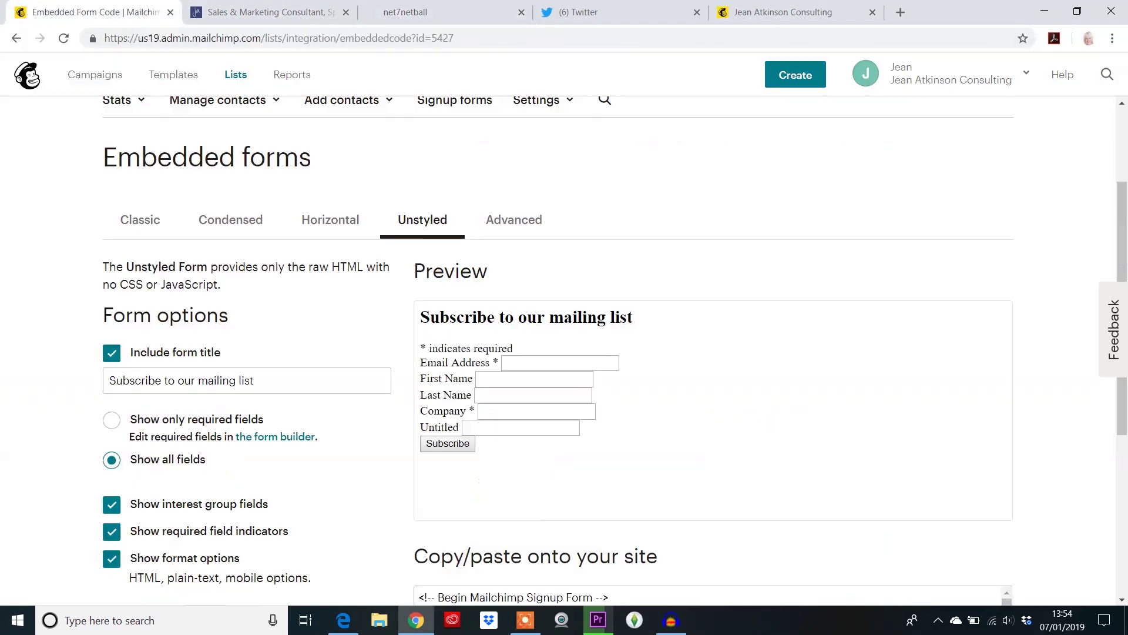
{"action": "scroll", "coordinate": [565, 350], "scroll_direction": "down", "scroll_amount": 2}
{"action": "scroll", "coordinate": [564, 350], "scroll_direction": "up", "scroll_amount": 1}
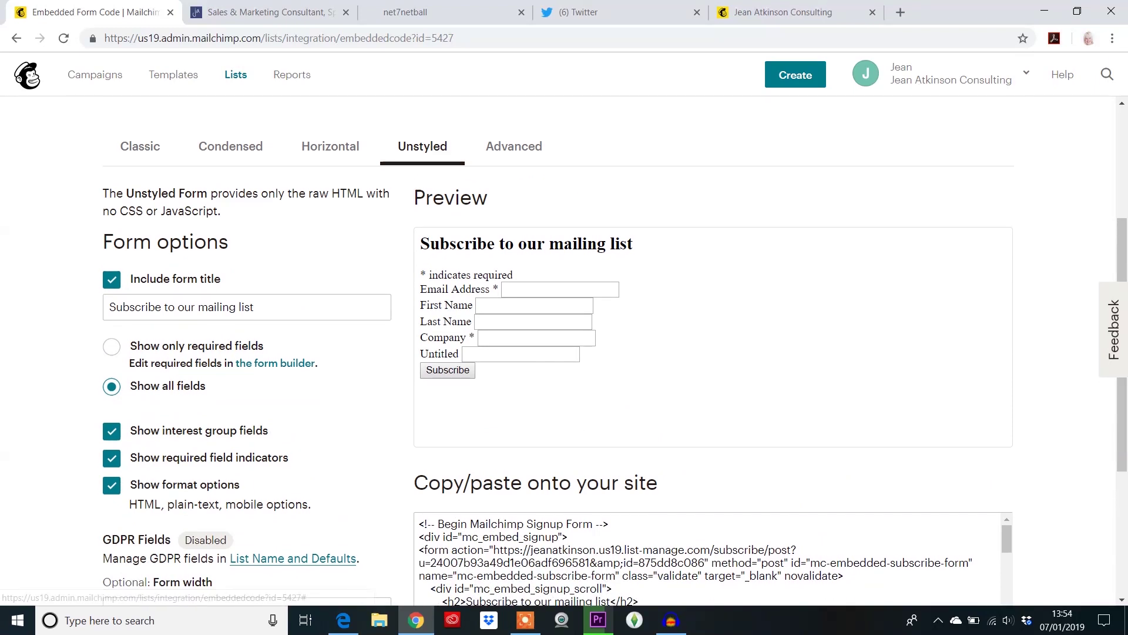
{"action": "left_click", "coordinate": [254, 307]}
{"action": "key", "text": "BackSpace"}
{"action": "key", "text": "BackSpace"}
{"action": "key", "text": "BackSpace"}
{"action": "key", "text": "BackSpace"}
{"action": "key", "text": "BackSpace"}
{"action": "key", "text": "BackSpace"}
{"action": "key", "text": "BackSpace"}
{"action": "key", "text": "BackSpace"}
{"action": "key", "text": "BackSpace"}
{"action": "key", "text": "BackSpace"}
{"action": "key", "text": "BackSpace"}
{"action": "key", "text": "BackSpace"}
{"action": "key", "text": "BackSpace"}
{"action": "key", "text": "BackSpace"}
{"action": "key", "text": "BackSpace"}
{"action": "key", "text": "BackSpace"}
{"action": "key", "text": "BackSpace"}
{"action": "key", "text": "BackSpace"}
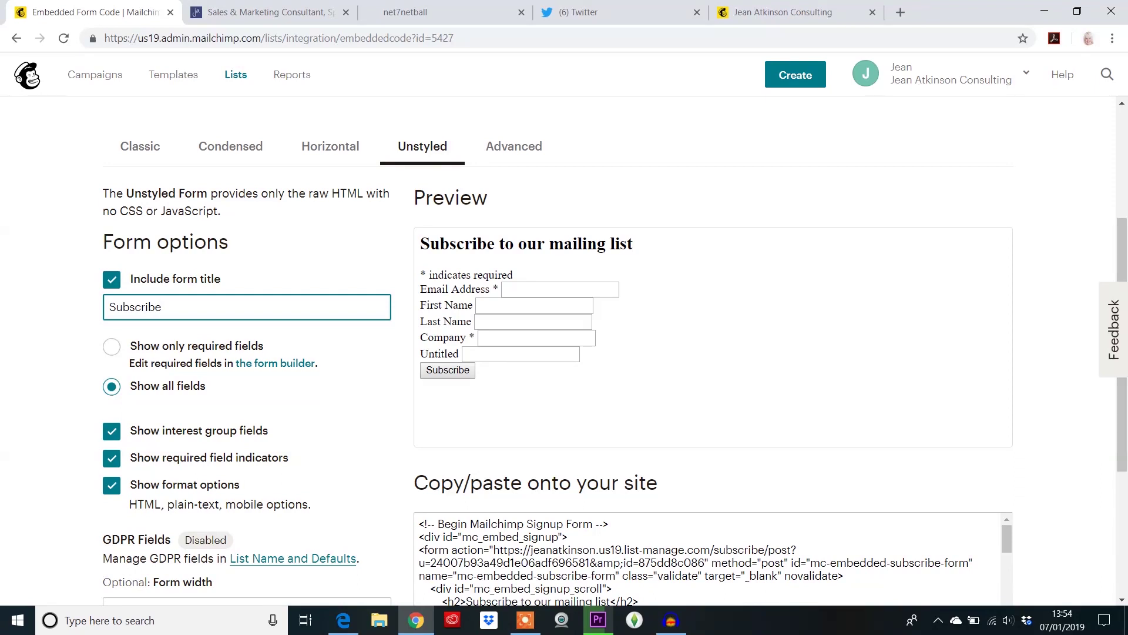
{"action": "key", "text": "BackSpace"}
{"action": "key", "text": "BackSpace"}
{"action": "key", "text": "BackSpace"}
{"action": "key", "text": "BackSpace"}
{"action": "key", "text": "BackSpace"}
{"action": "key", "text": "BackSpace"}
{"action": "key", "text": "BackSpace"}
{"action": "key", "text": "BackSpace"}
{"action": "key", "text": "BackSpace"}
{"action": "type", "text": "Sign up"}
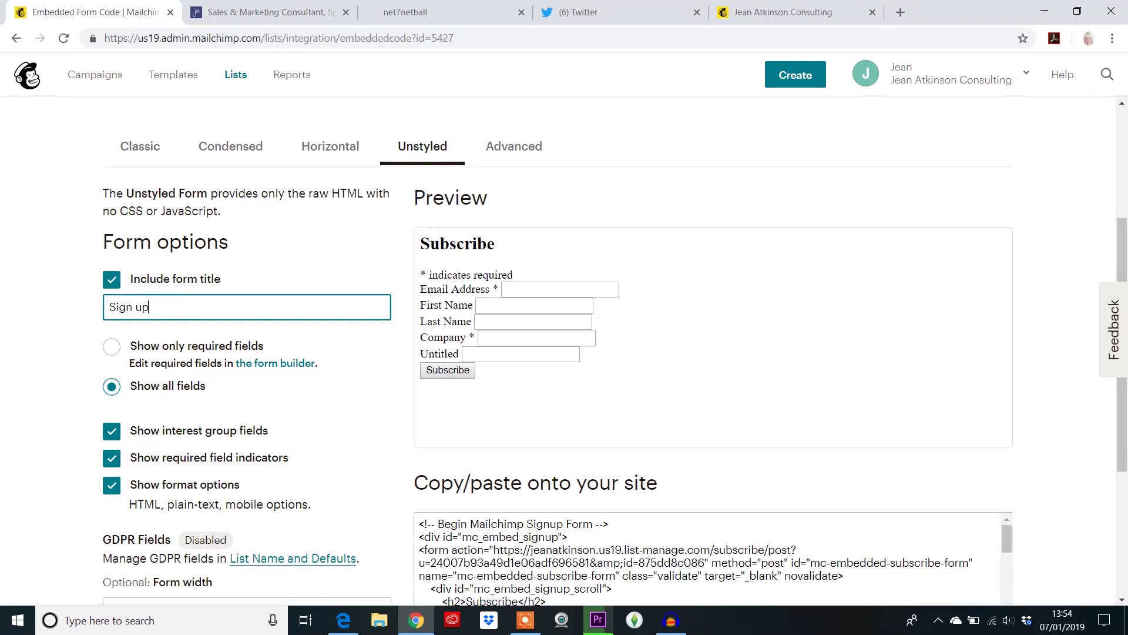
{"action": "key", "text": "Tab"}
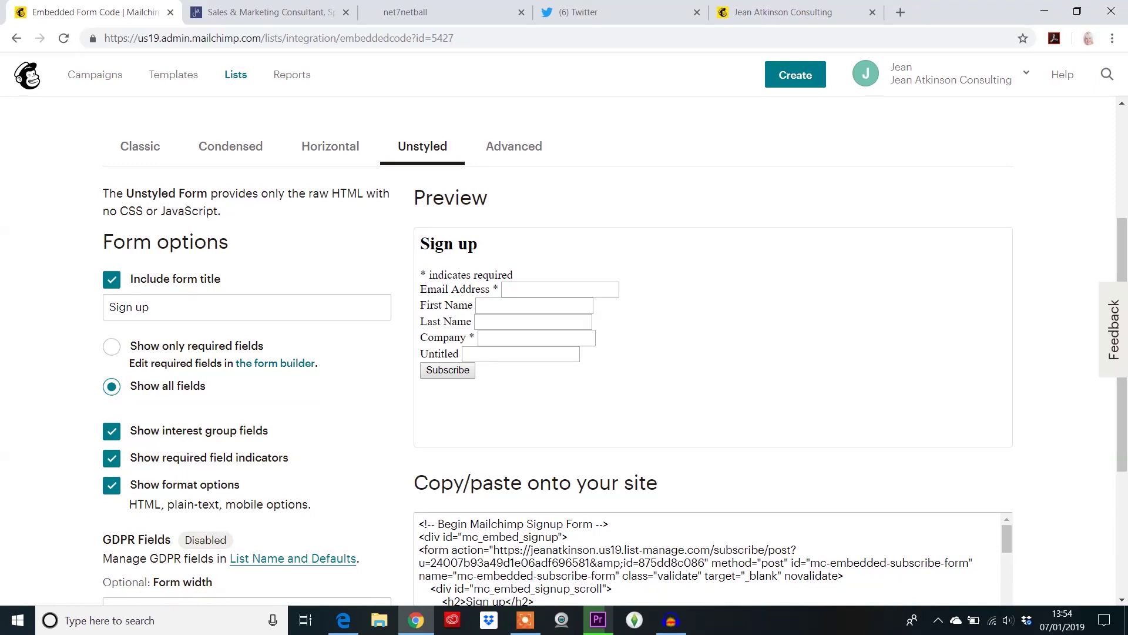
Show only required fields in the form, and turn off the interest group fields, required field indicators and format options
{"action": "left_click", "coordinate": [111, 458]}
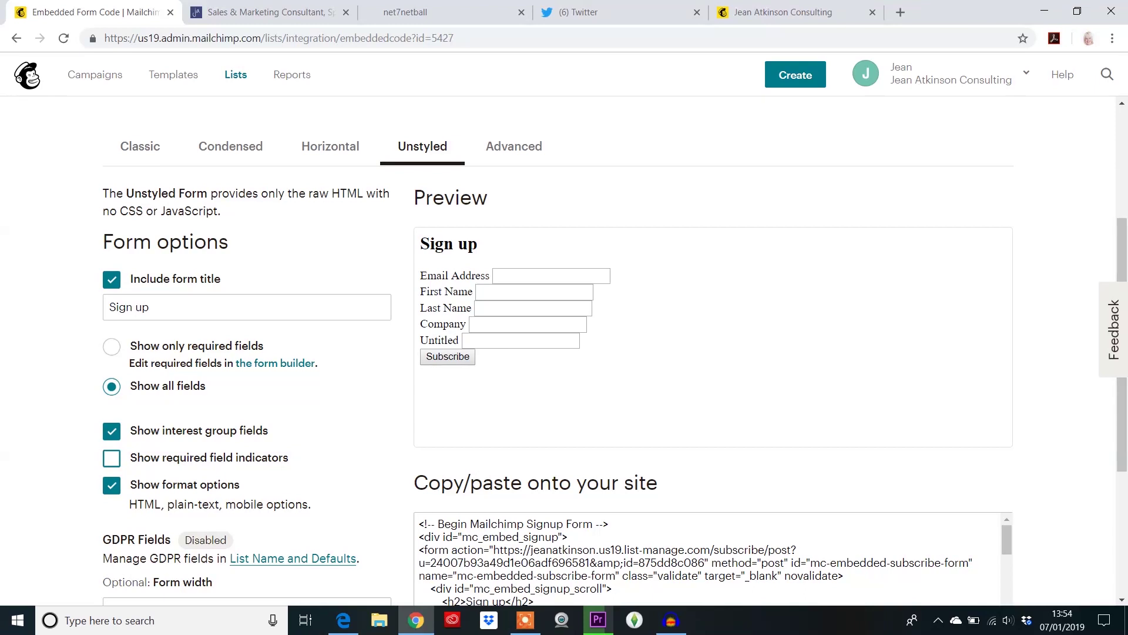
{"action": "left_click", "coordinate": [111, 458]}
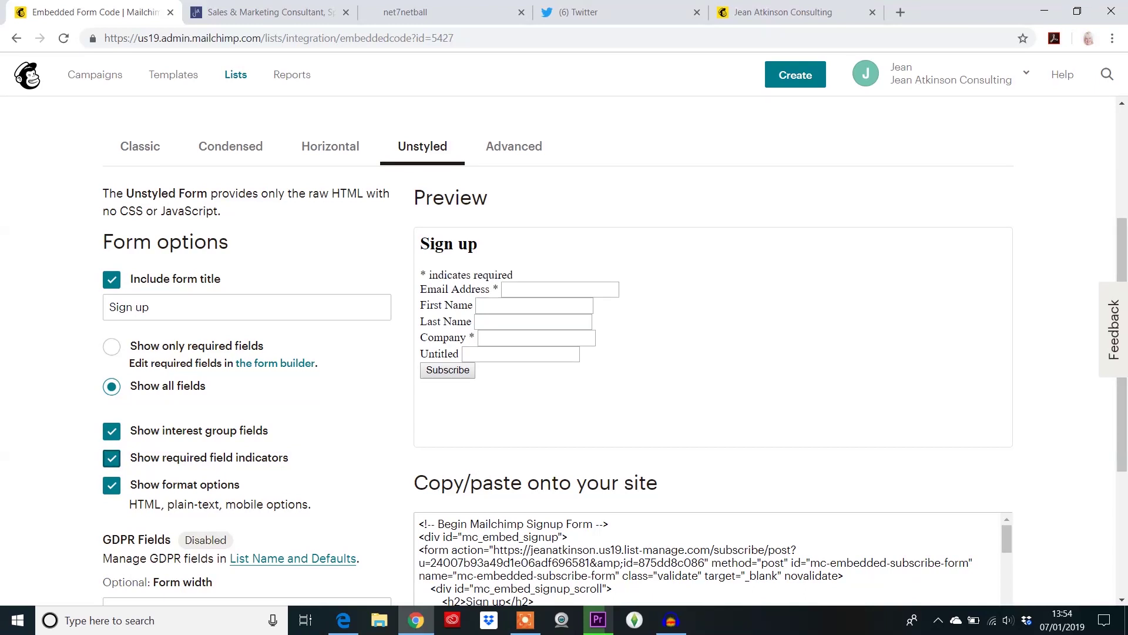
{"action": "left_click", "coordinate": [111, 346]}
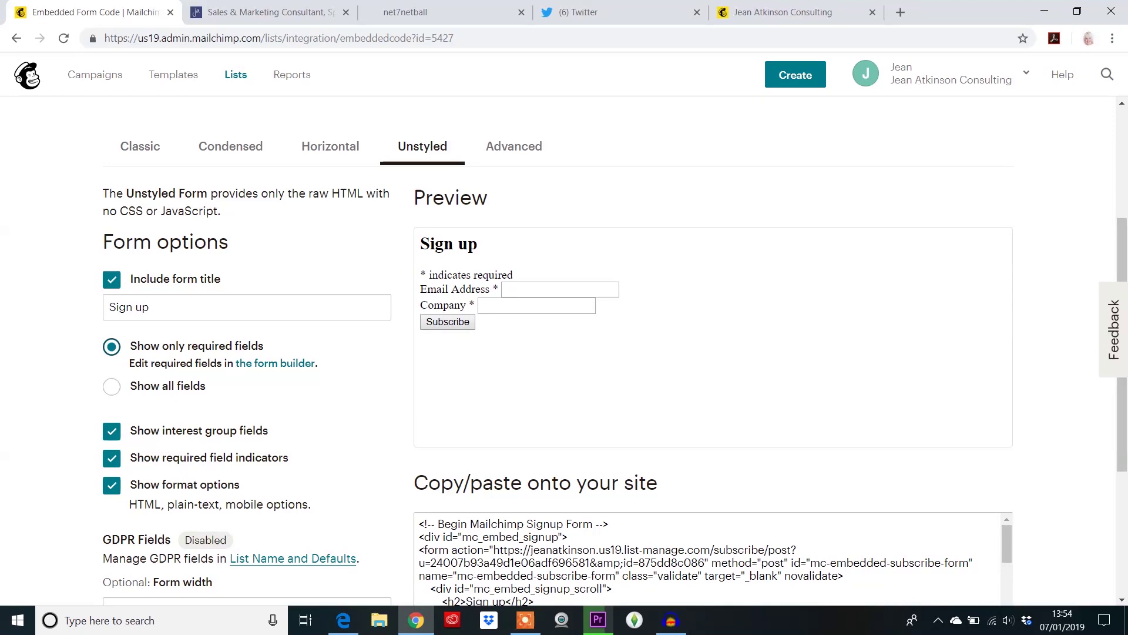
{"action": "left_click", "coordinate": [111, 457]}
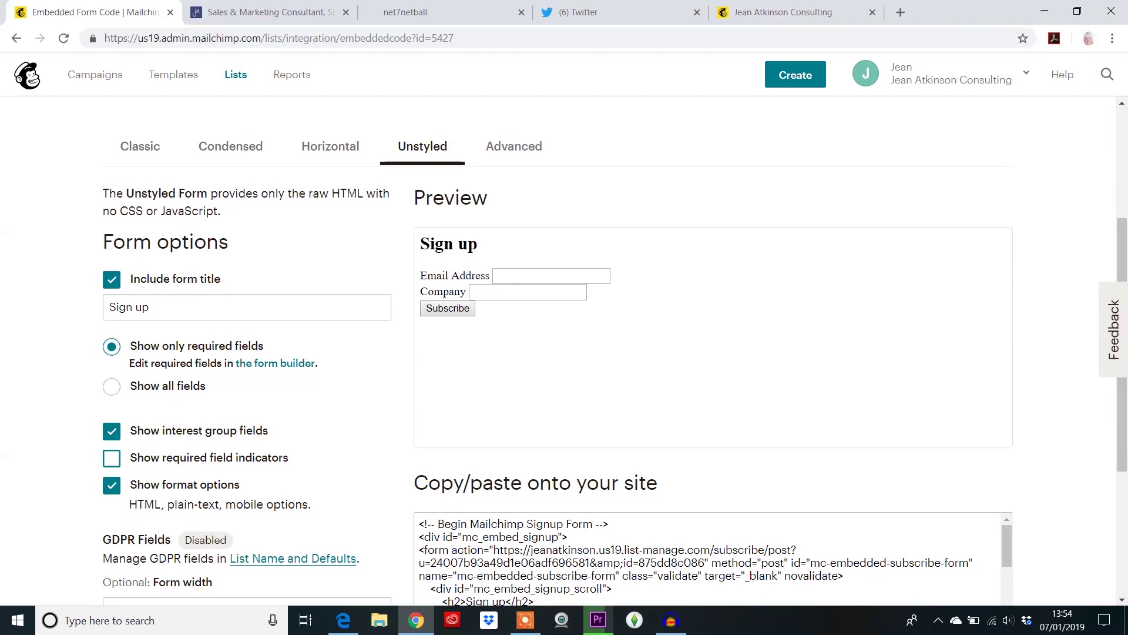
{"action": "left_click", "coordinate": [112, 386]}
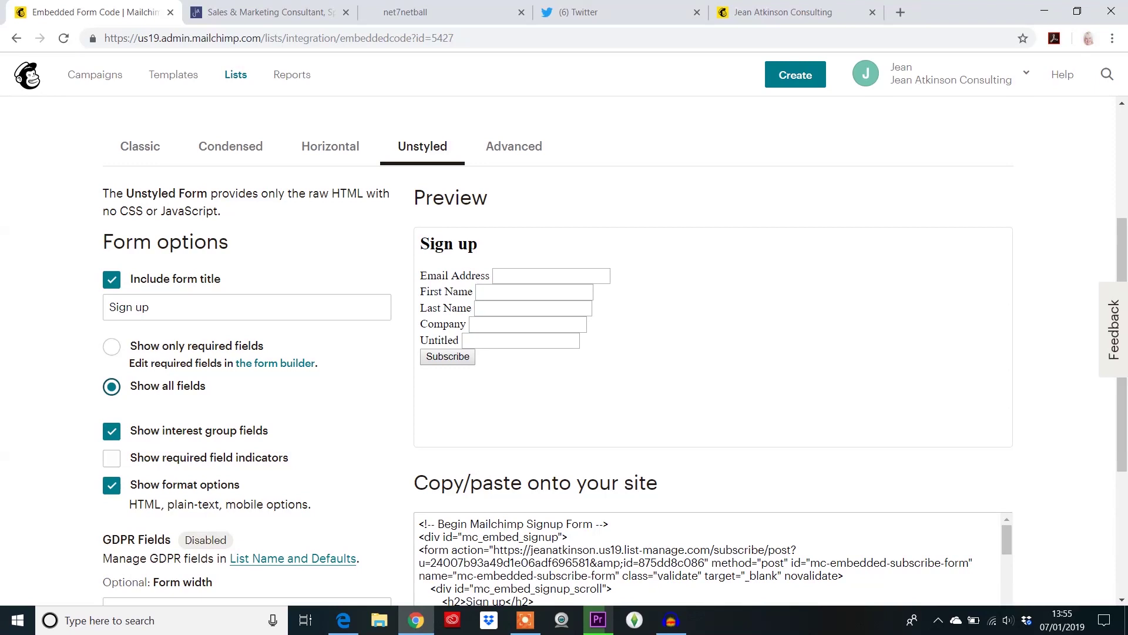
{"action": "left_click", "coordinate": [112, 346]}
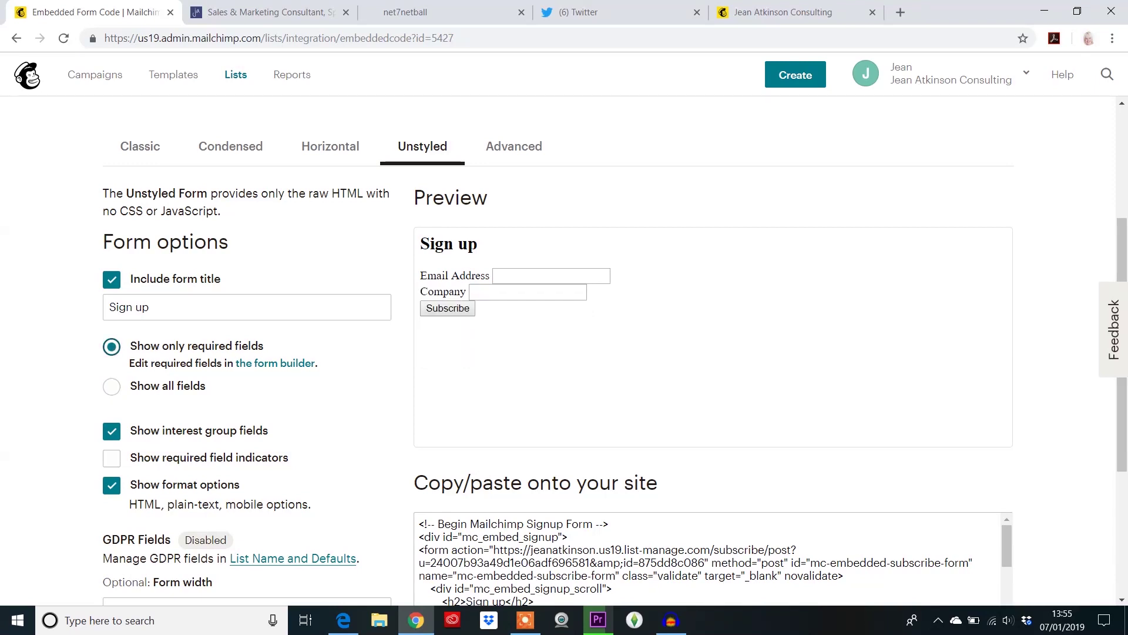
{"action": "left_click", "coordinate": [111, 430]}
{"action": "left_click", "coordinate": [112, 484]}
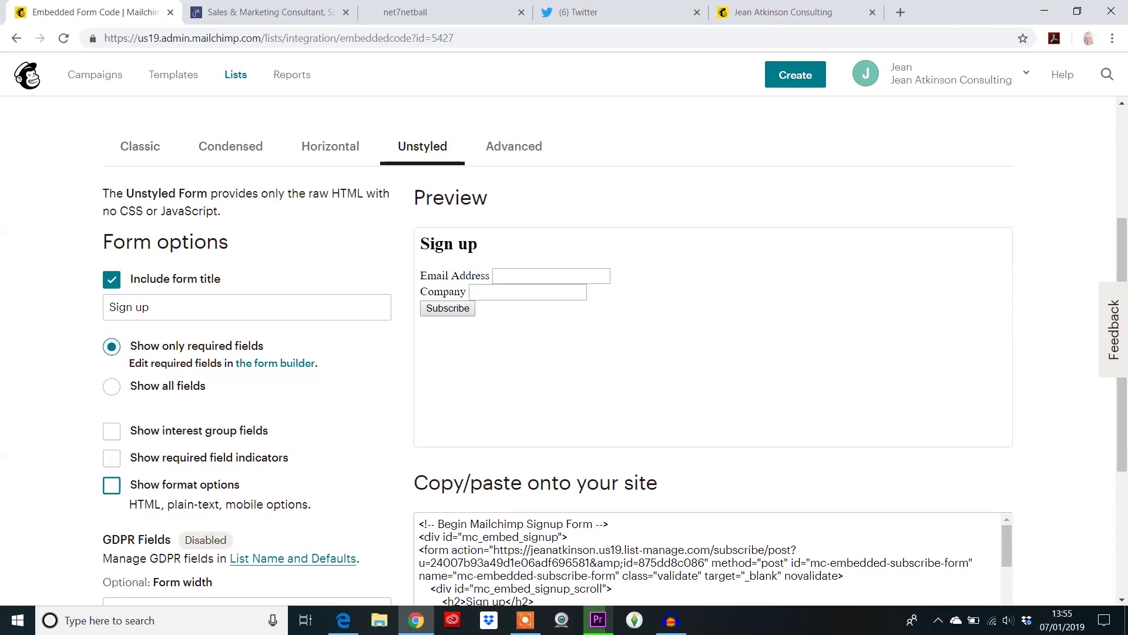
Select the entire generated embed code for pasting onto the website
{"action": "left_click", "coordinate": [151, 307]}
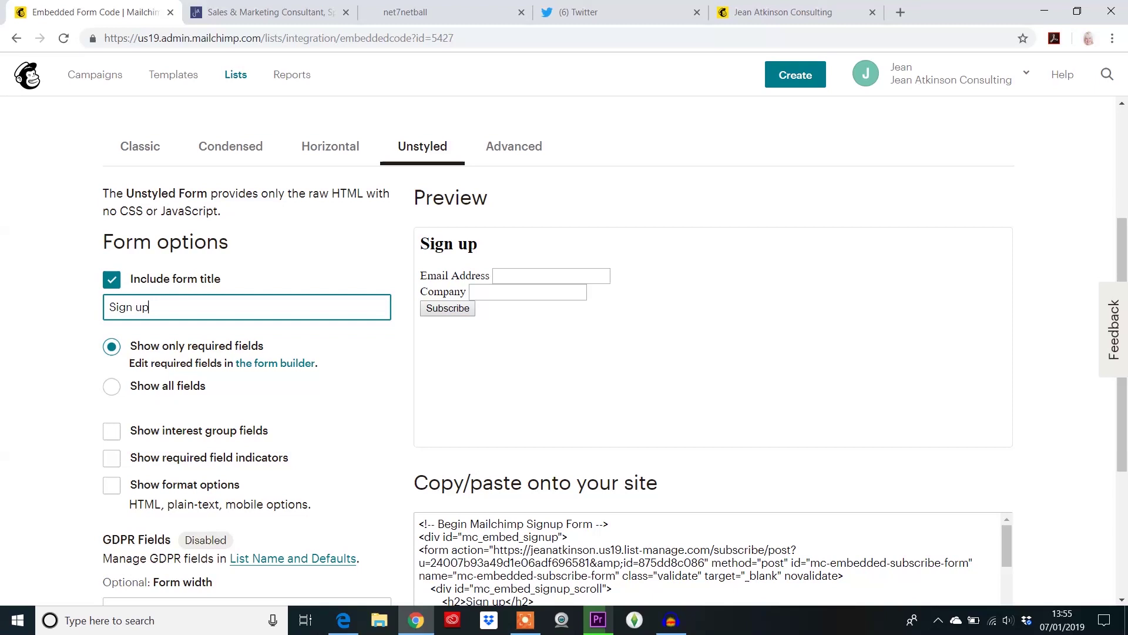
{"action": "scroll", "coordinate": [564, 353], "scroll_direction": "down", "scroll_amount": 2}
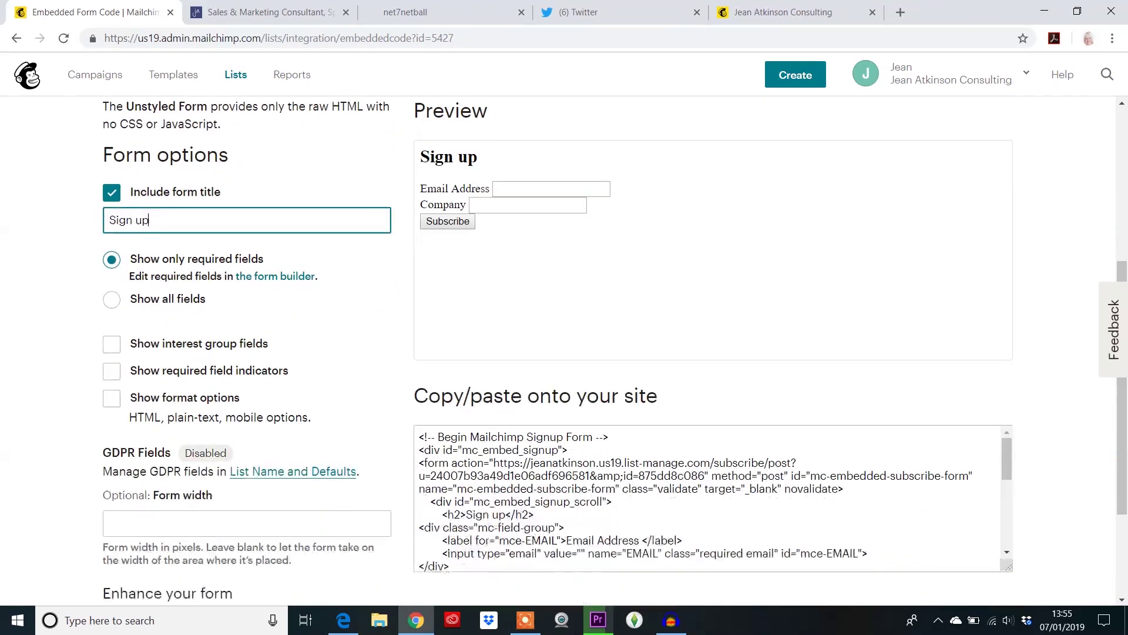
{"action": "scroll", "coordinate": [564, 352], "scroll_direction": "down", "scroll_amount": 3}
{"action": "left_click_drag", "start_coordinate": [419, 277], "coordinate": [655, 411]}
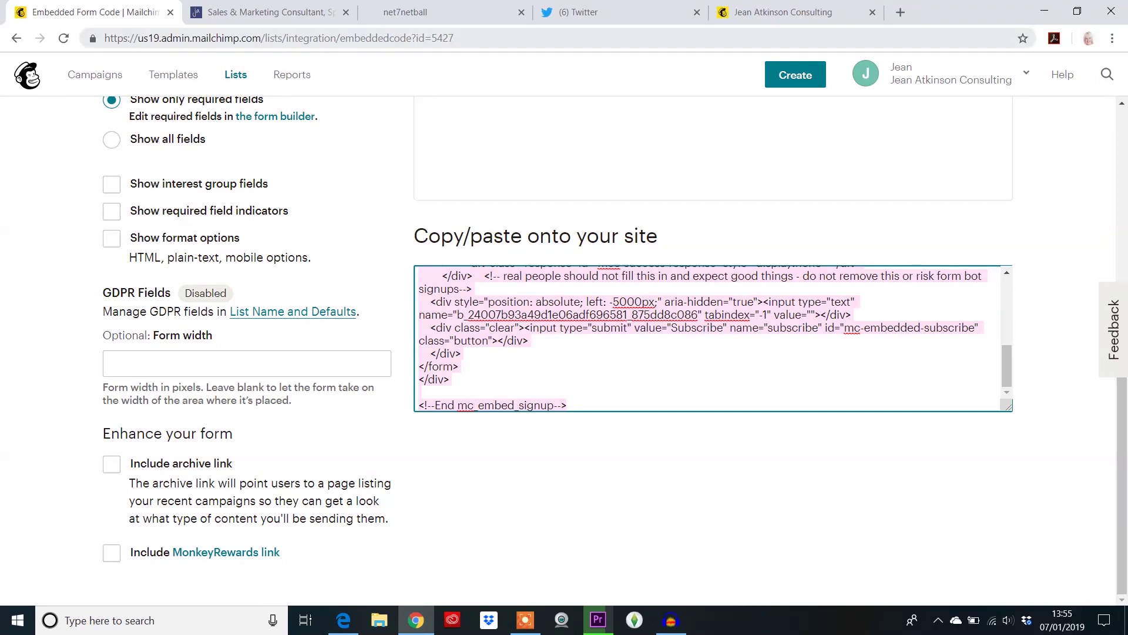
Switch to the business website and look through its contact form section as a place for an embedded form
{"action": "left_click", "coordinate": [267, 12]}
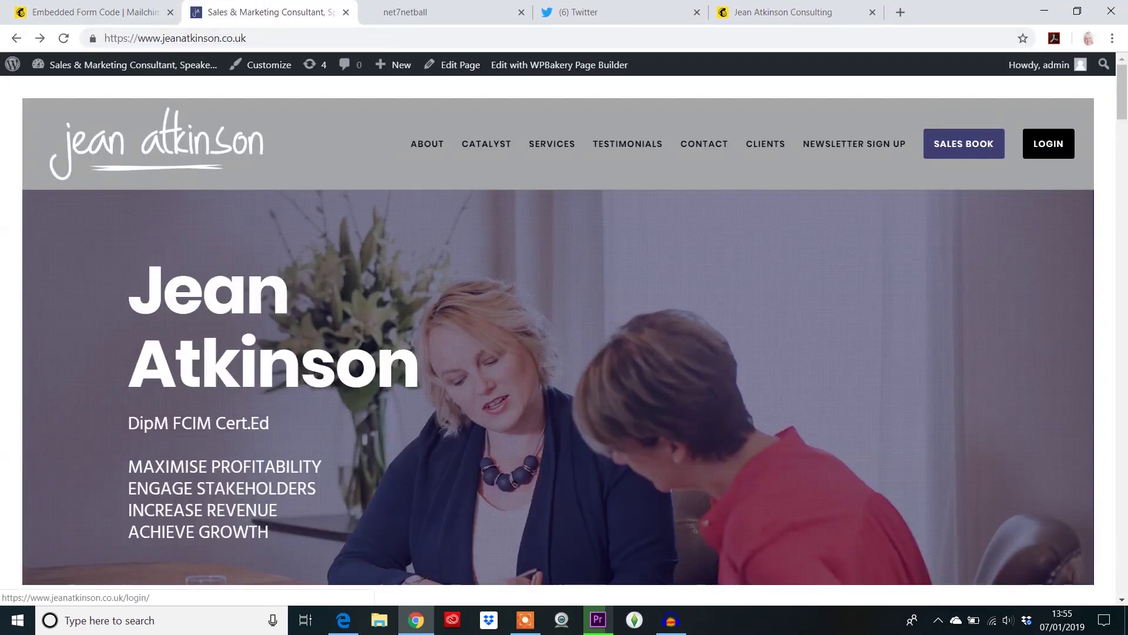
{"action": "scroll", "coordinate": [559, 388], "scroll_direction": "down", "scroll_amount": 10}
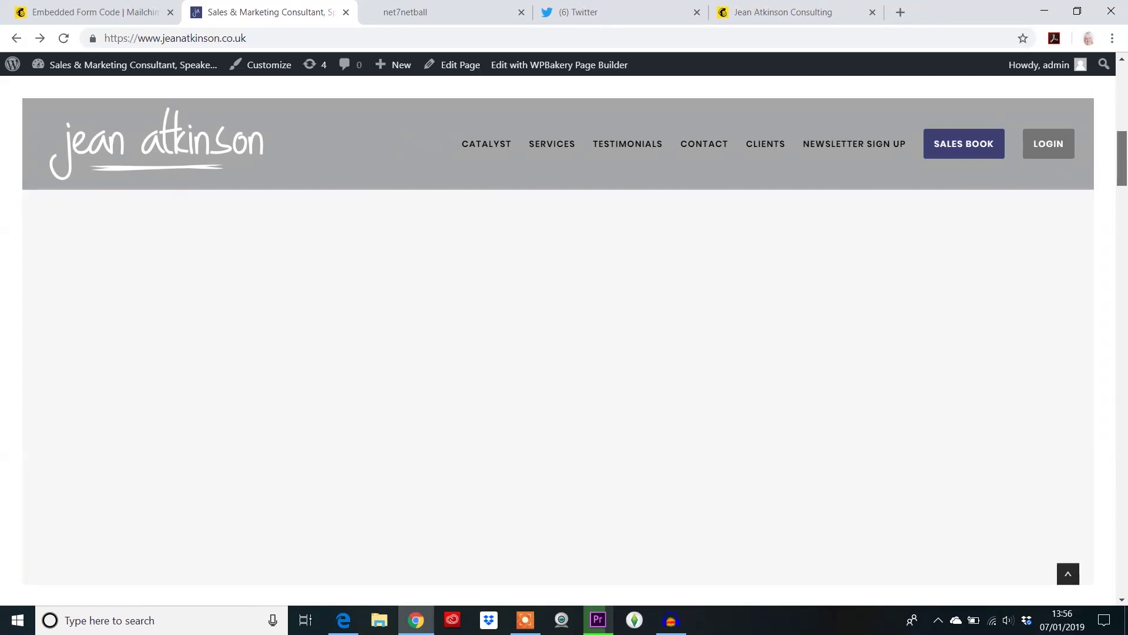
{"action": "left_click", "coordinate": [704, 144]}
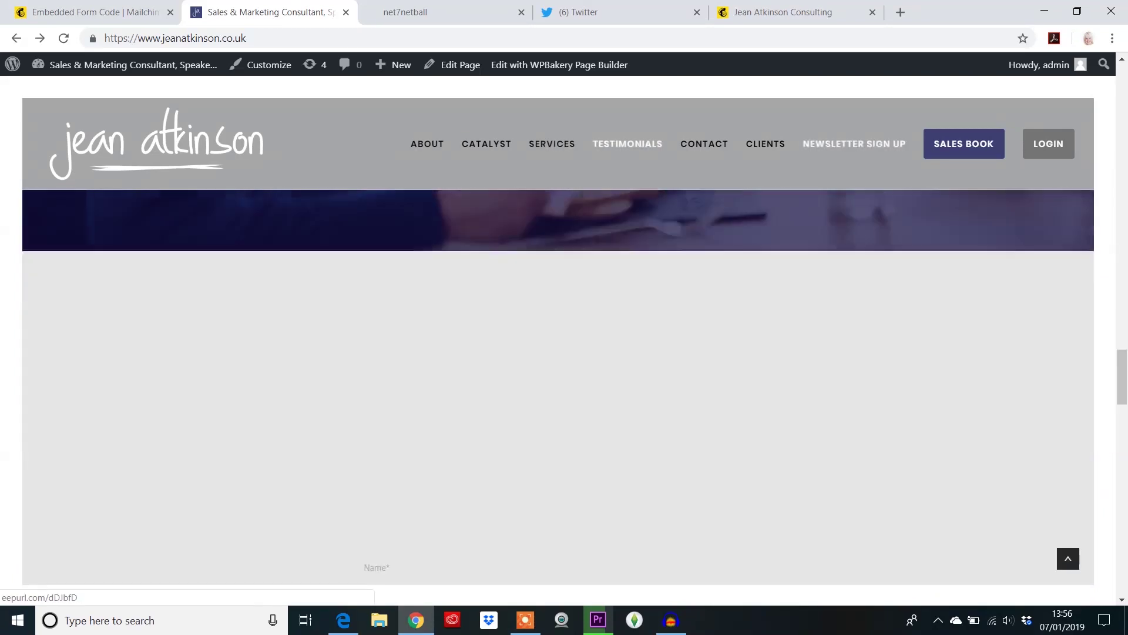
{"action": "scroll", "coordinate": [558, 353], "scroll_direction": "down", "scroll_amount": 6}
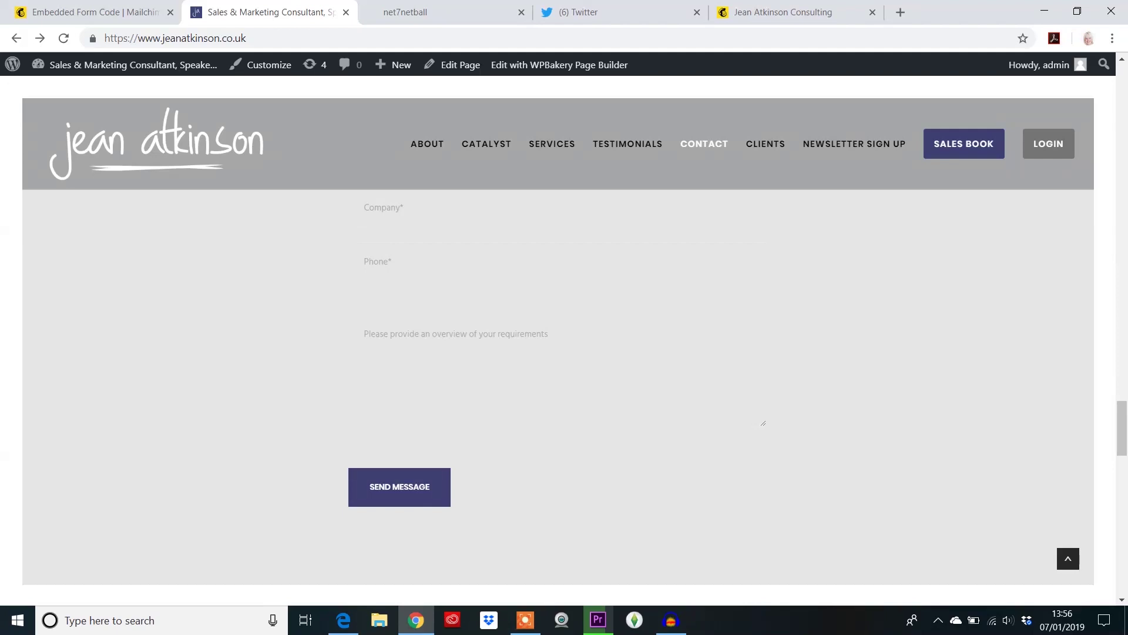
{"action": "scroll", "coordinate": [559, 353], "scroll_direction": "down", "scroll_amount": 3}
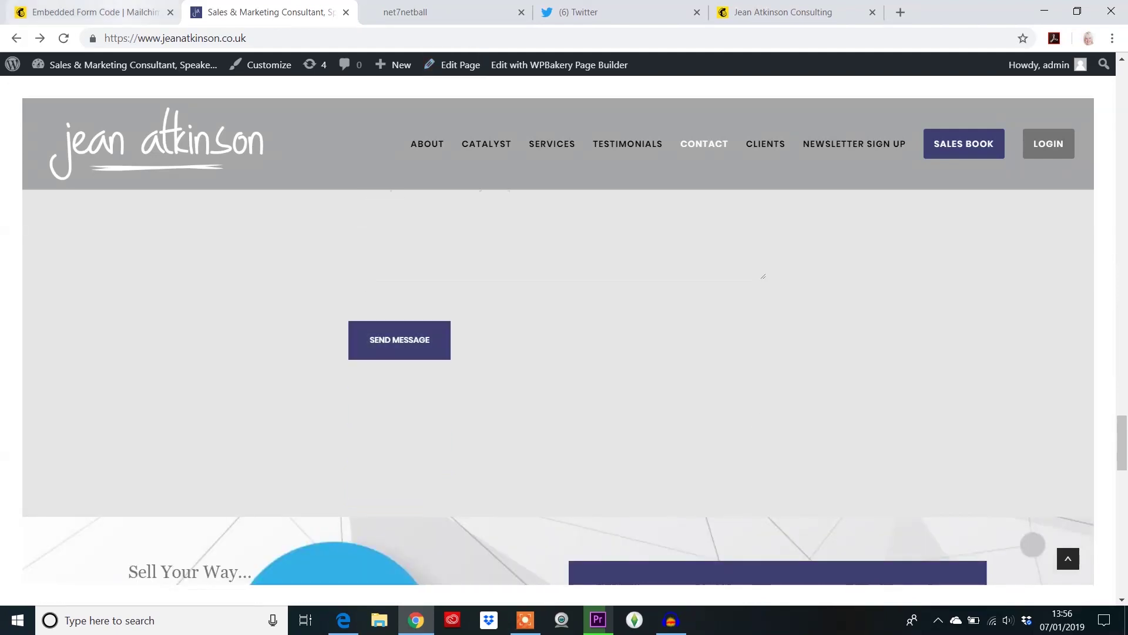
Return to Mailchimp's signup form types, open the Subscriber pop-up editor and preview the form in mobile and desktop views
{"action": "left_click", "coordinate": [118, 13]}
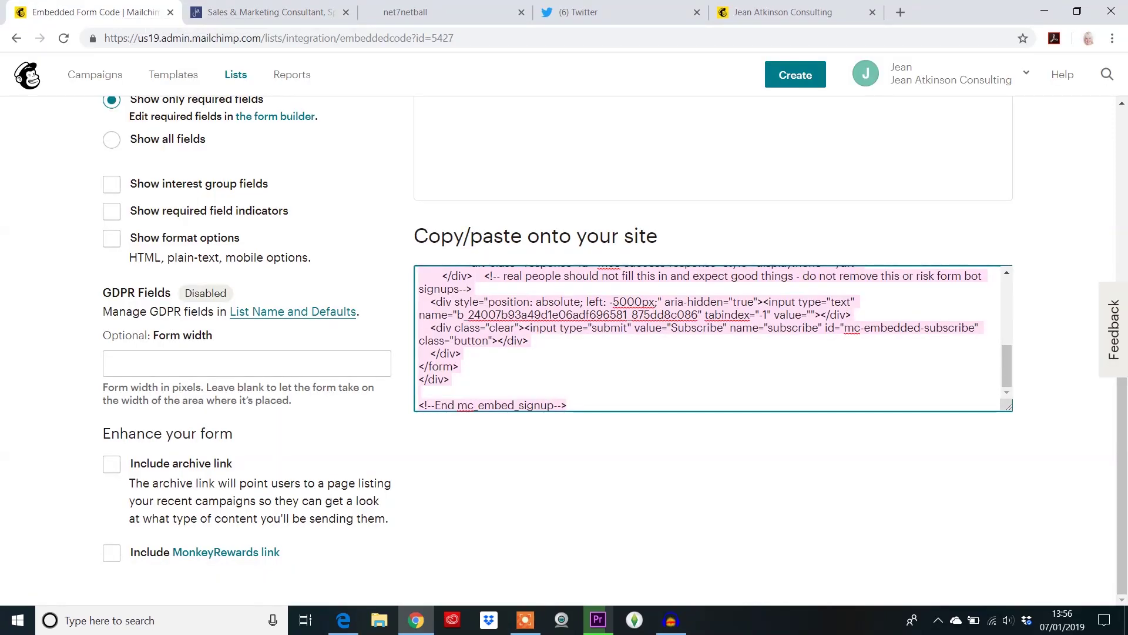
{"action": "scroll", "coordinate": [713, 337], "scroll_direction": "up", "scroll_amount": 10}
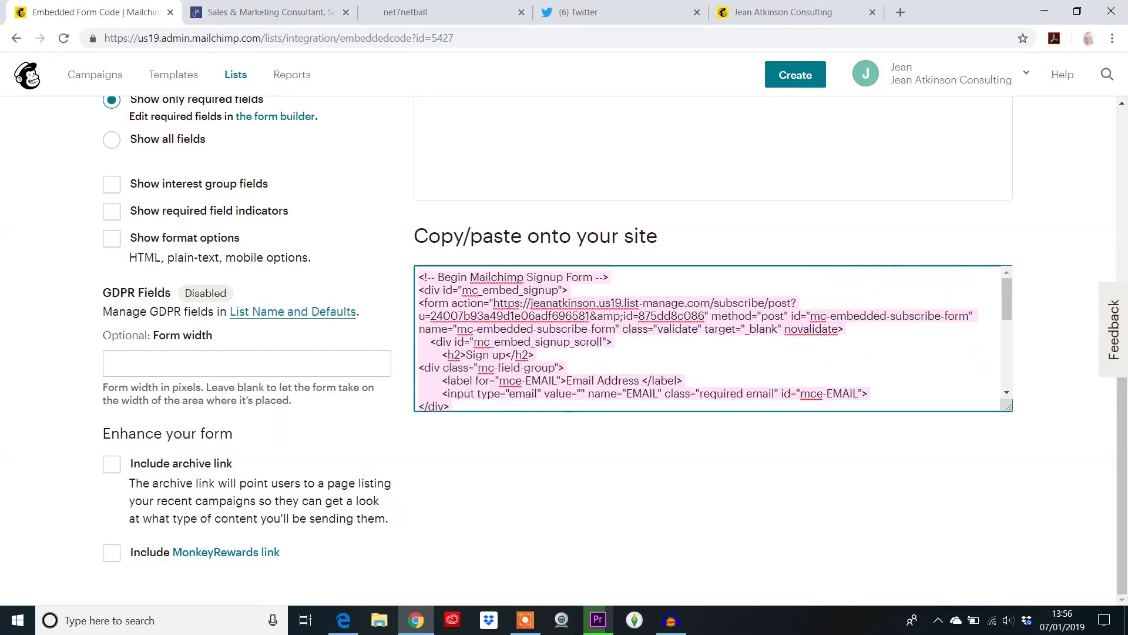
{"action": "left_click", "coordinate": [16, 38]}
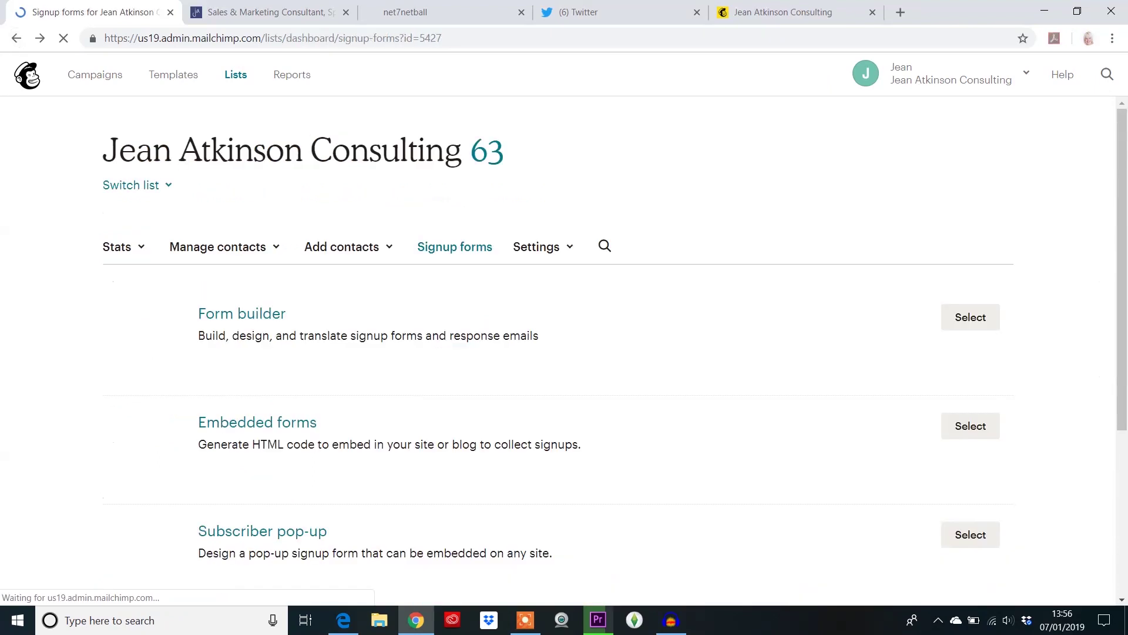
{"action": "left_click", "coordinate": [970, 403]}
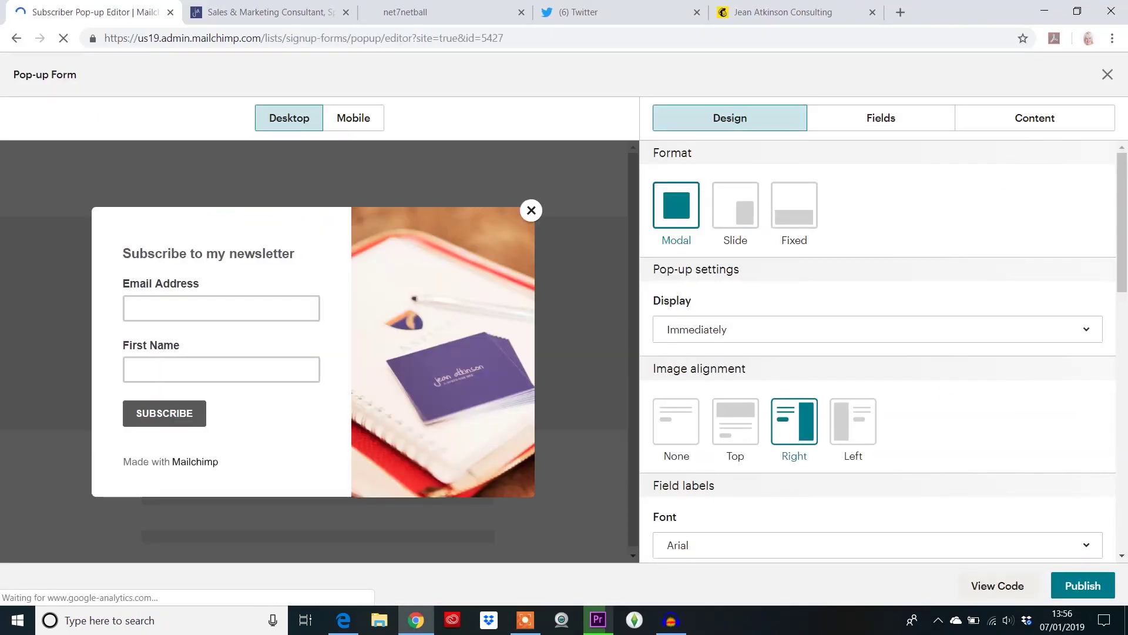
{"action": "left_click", "coordinate": [353, 117]}
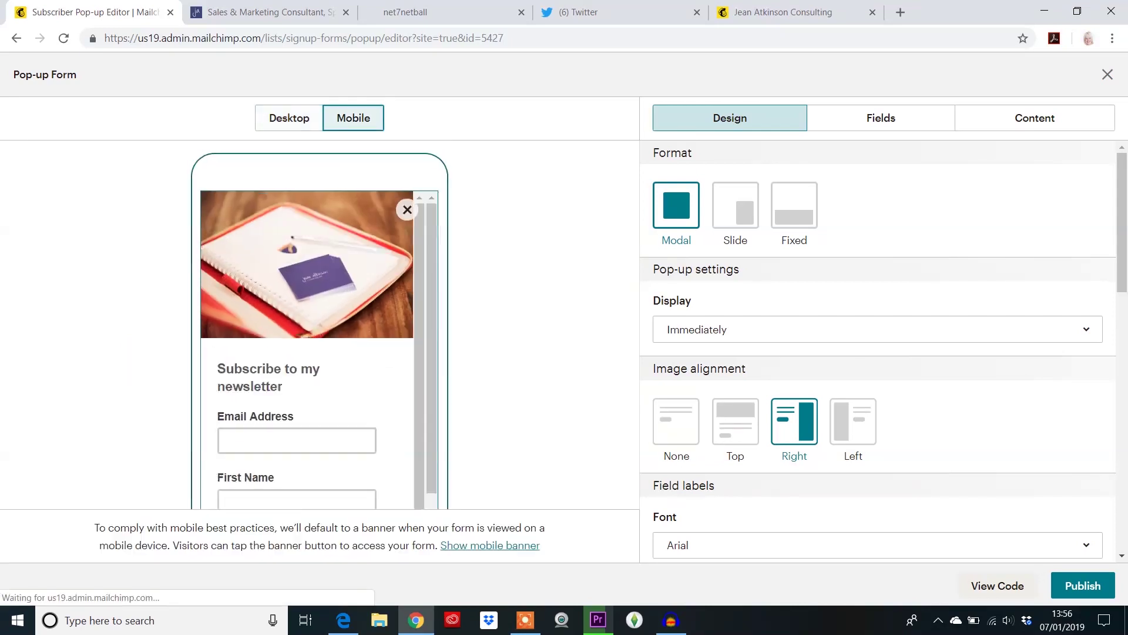
{"action": "left_click", "coordinate": [289, 117]}
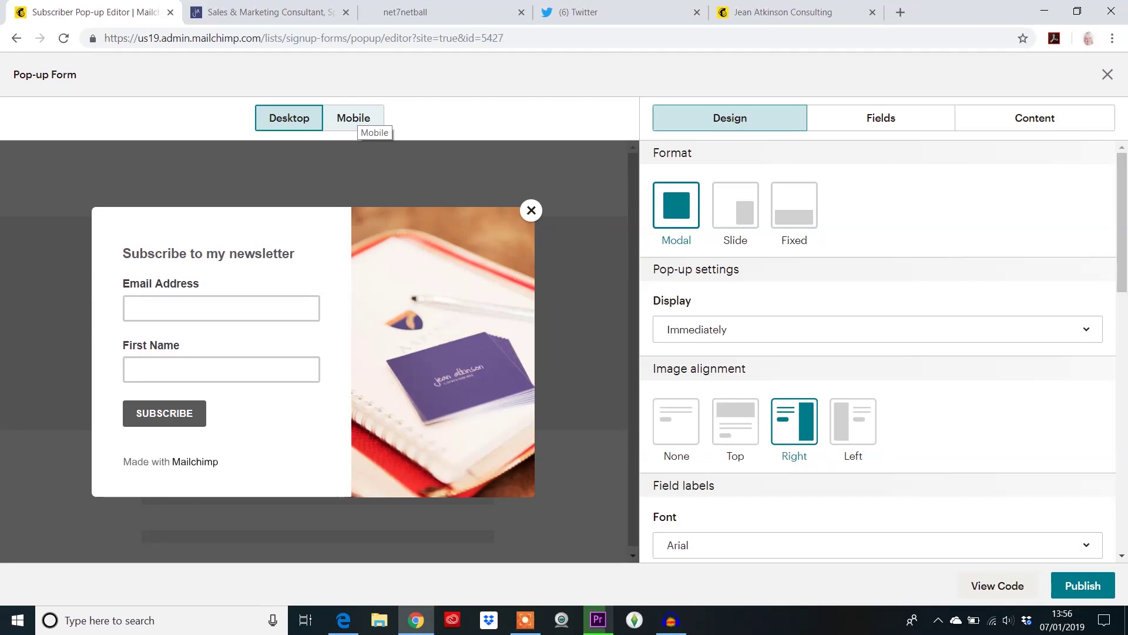
Try the None, Top, Right and Left image alignments on the pop-up form, then restore Right
{"action": "left_click", "coordinate": [676, 422]}
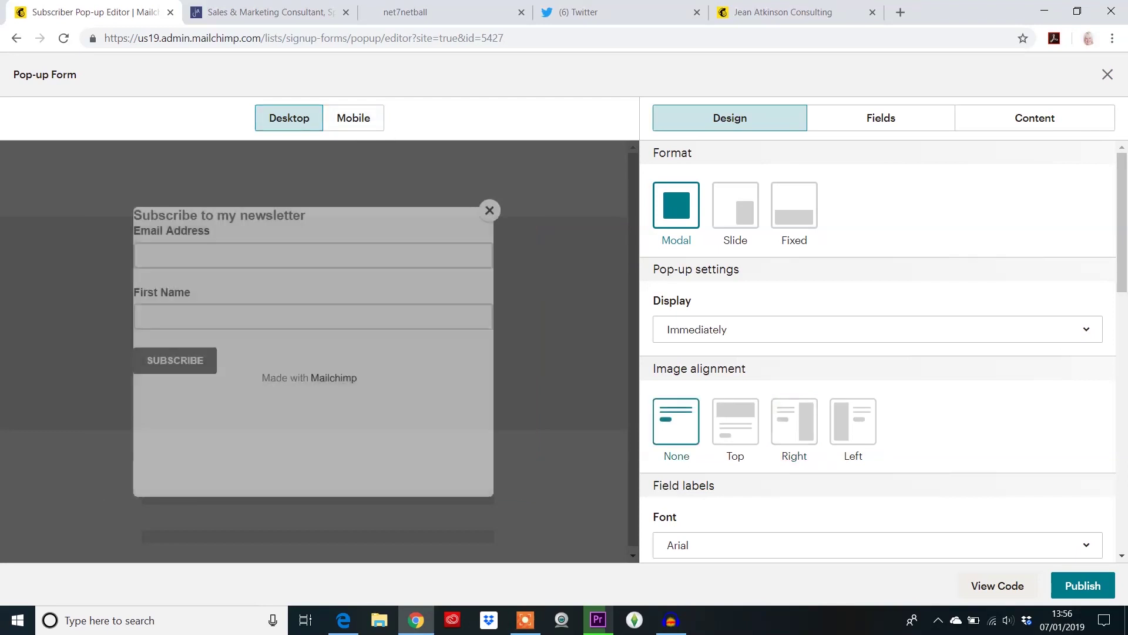
{"action": "left_click", "coordinate": [735, 422]}
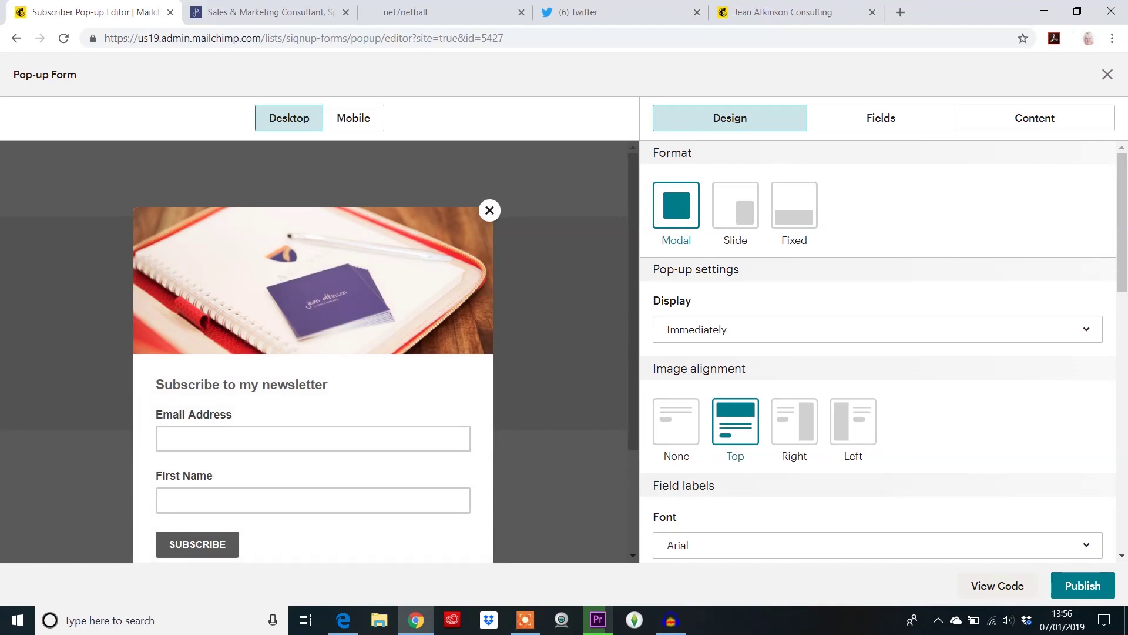
{"action": "left_click", "coordinate": [794, 421]}
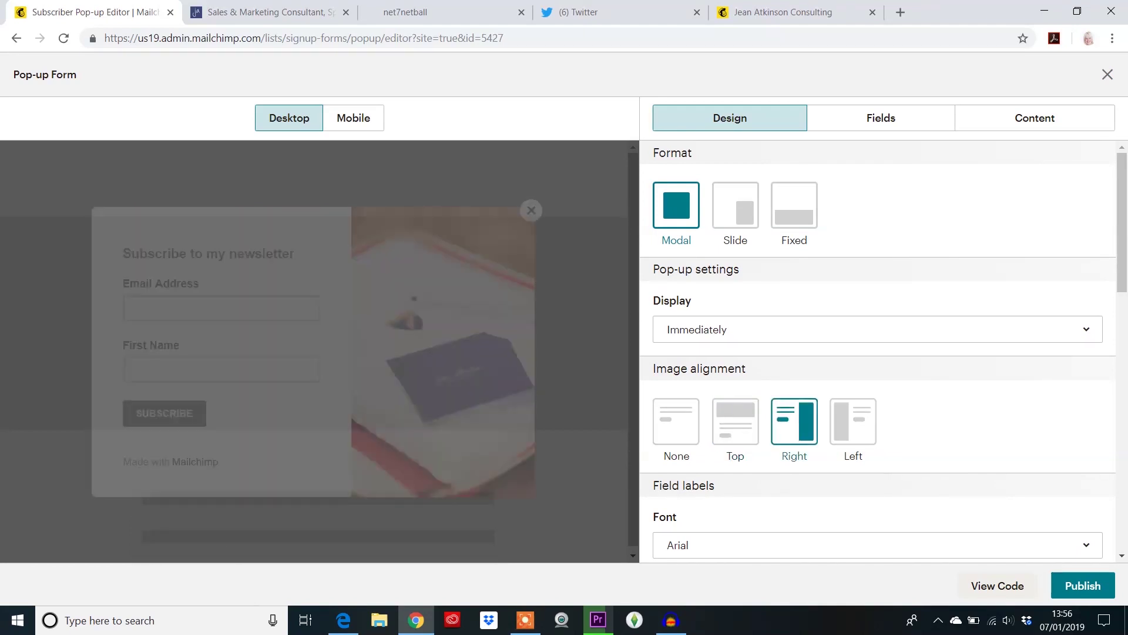
{"action": "left_click", "coordinate": [853, 420]}
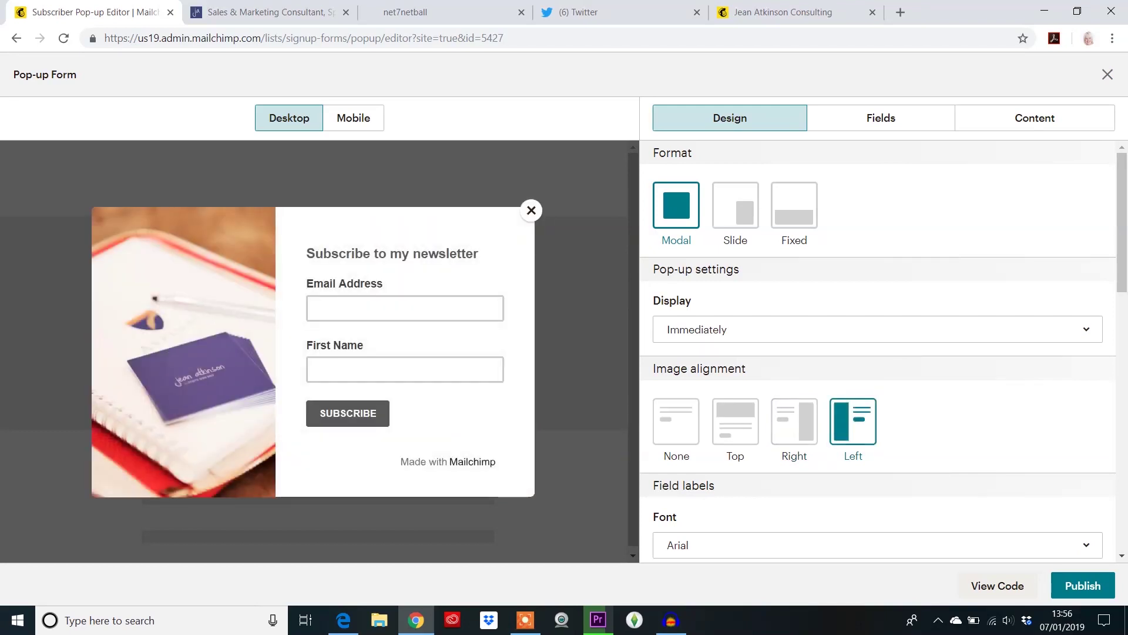
{"action": "left_click", "coordinate": [794, 421]}
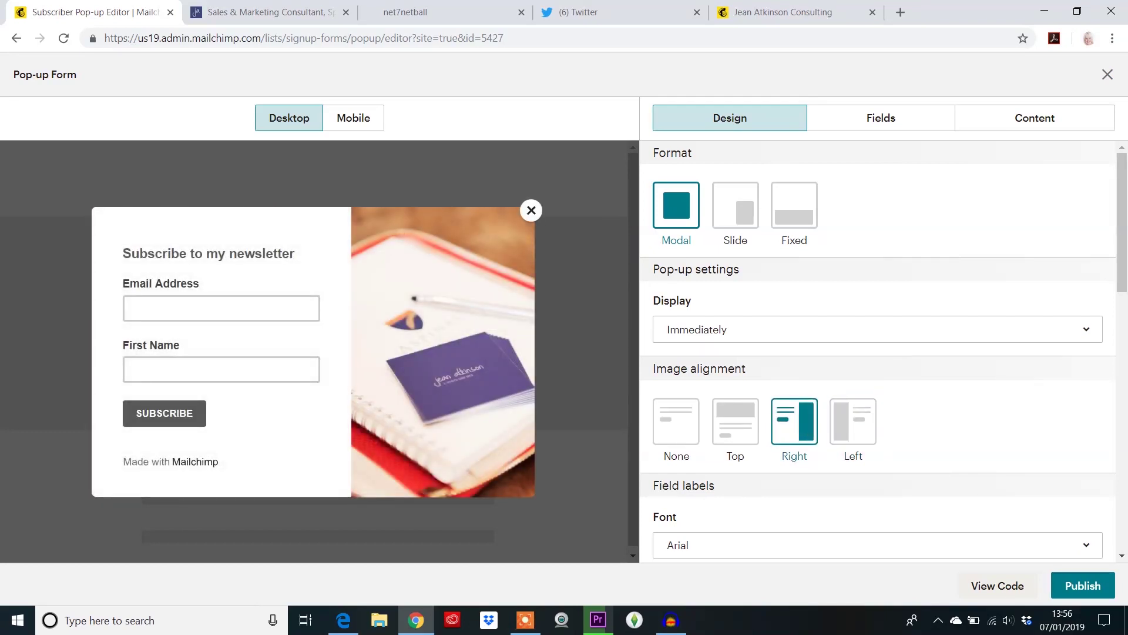
Try the Slide and Fixed formats on the pop-up form, then restore the Modal format
{"action": "left_click", "coordinate": [735, 206]}
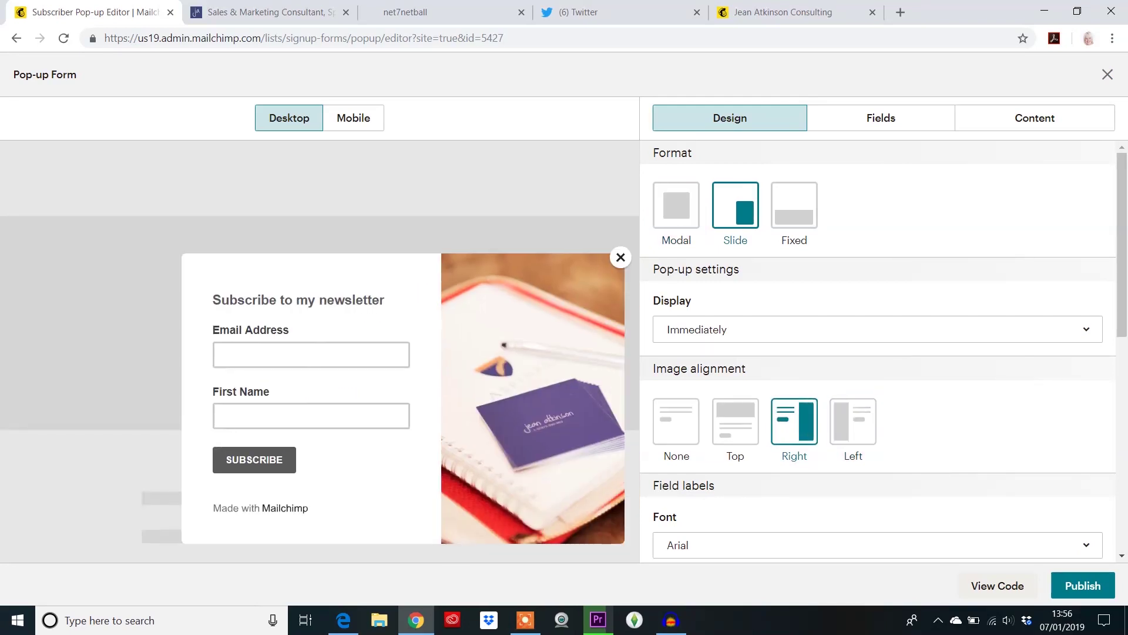
{"action": "left_click", "coordinate": [794, 205]}
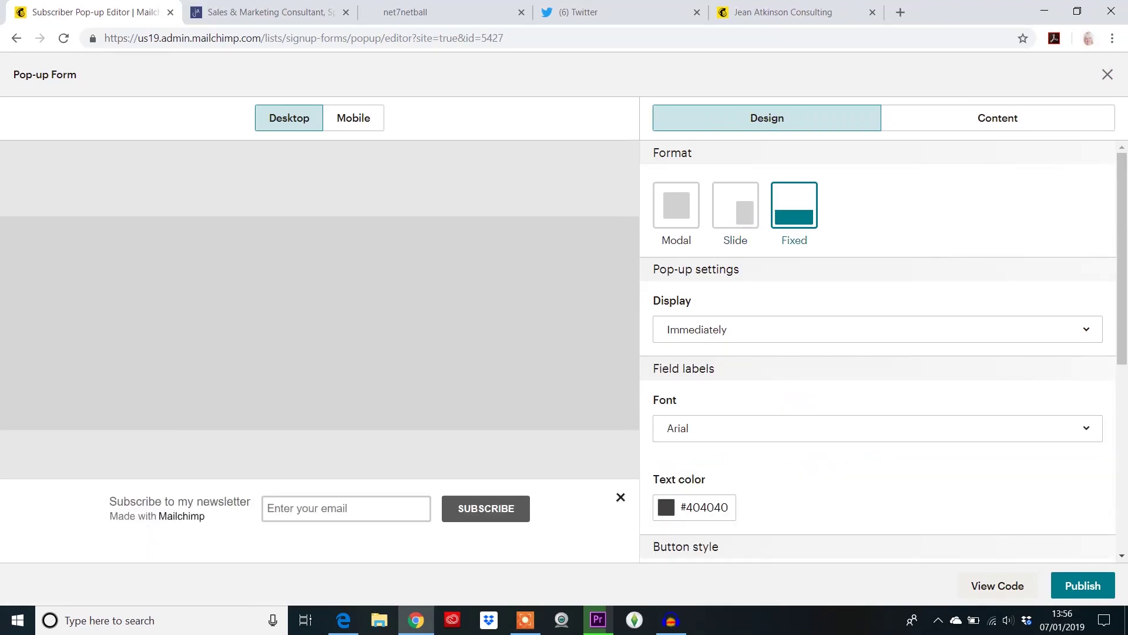
{"action": "left_click", "coordinate": [677, 205]}
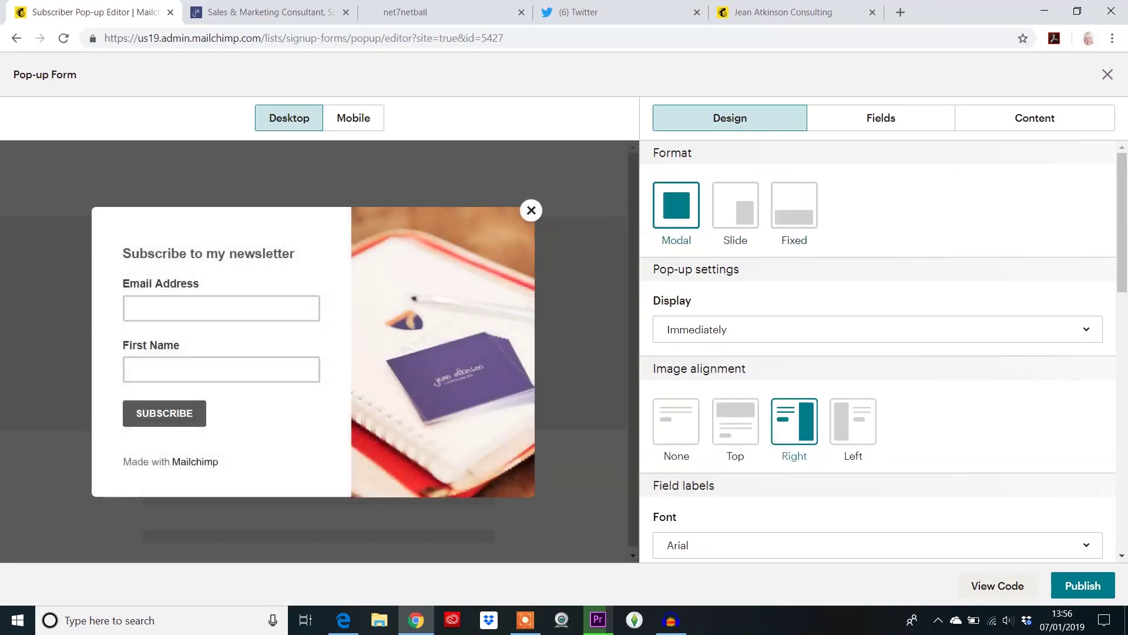
{"action": "left_click", "coordinate": [736, 205]}
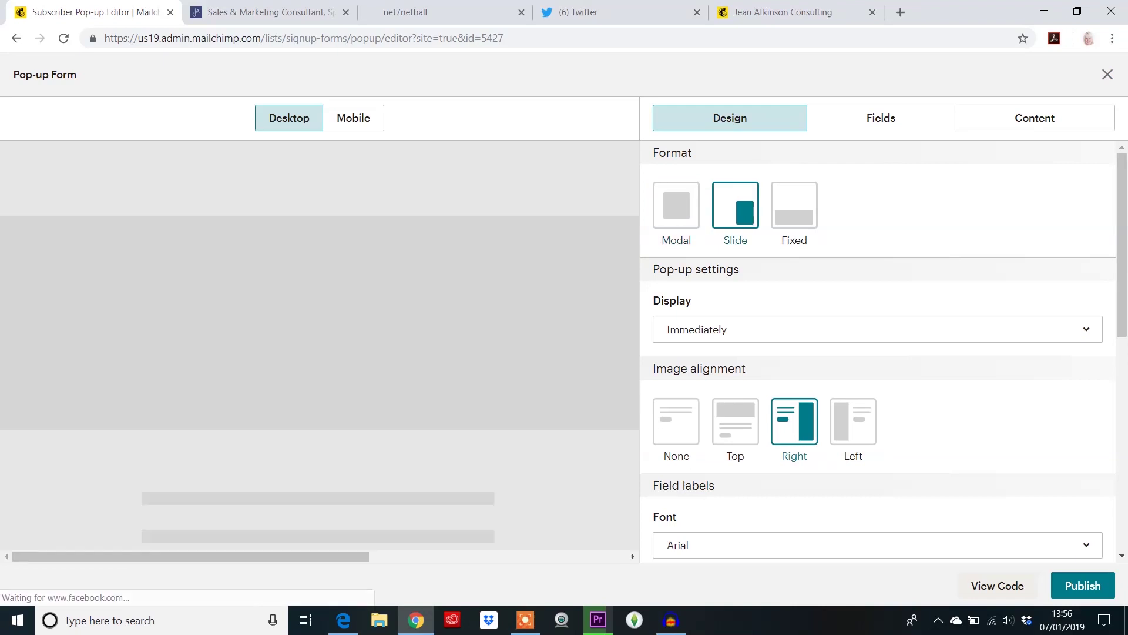
{"action": "left_click", "coordinate": [794, 205]}
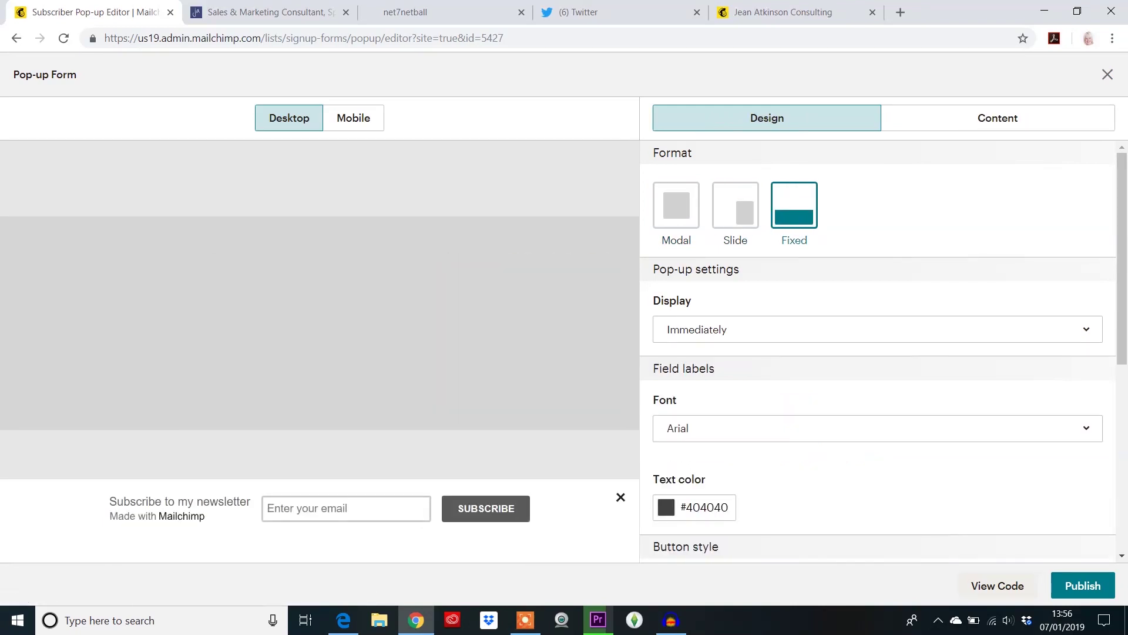
{"action": "left_click", "coordinate": [676, 205]}
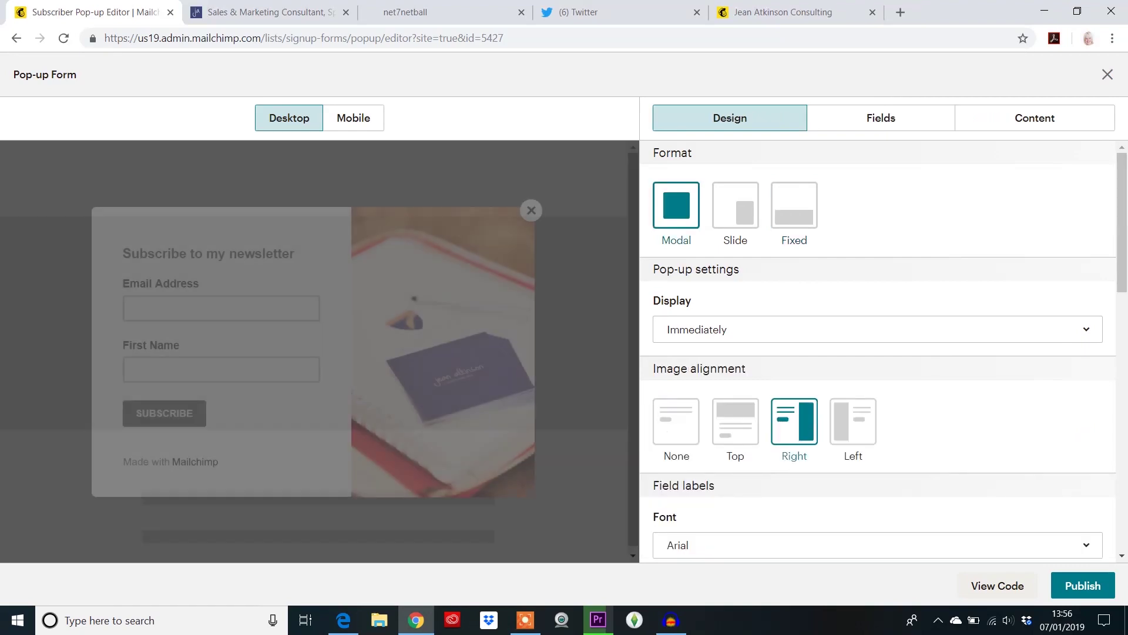
Review the pop-up's display timing options, keeping Immediately, and look through its image alignment, field label and button style settings
{"action": "left_click", "coordinate": [876, 330]}
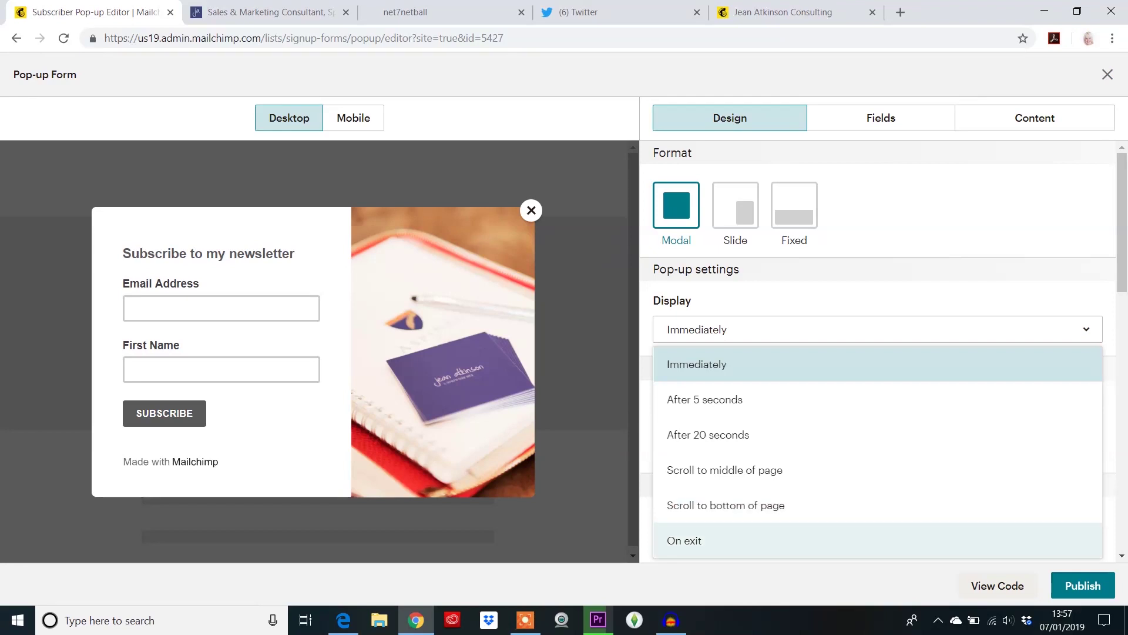
{"action": "left_click", "coordinate": [697, 364]}
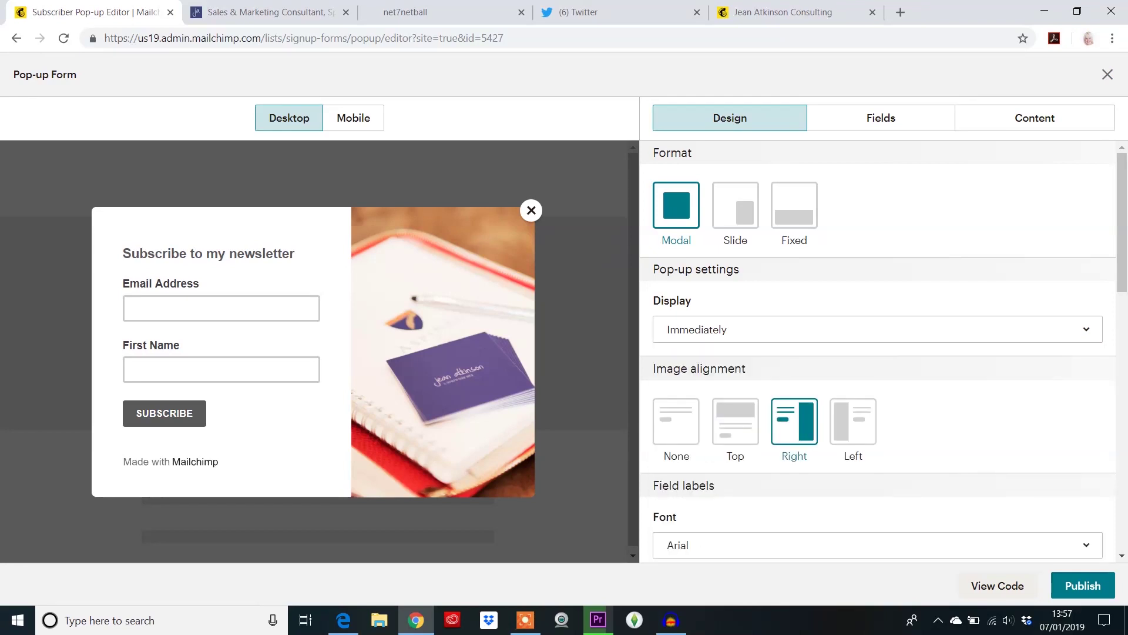
{"action": "scroll", "coordinate": [878, 351], "scroll_direction": "down", "scroll_amount": 1}
{"action": "left_click", "coordinate": [736, 347]}
{"action": "left_click", "coordinate": [794, 347]}
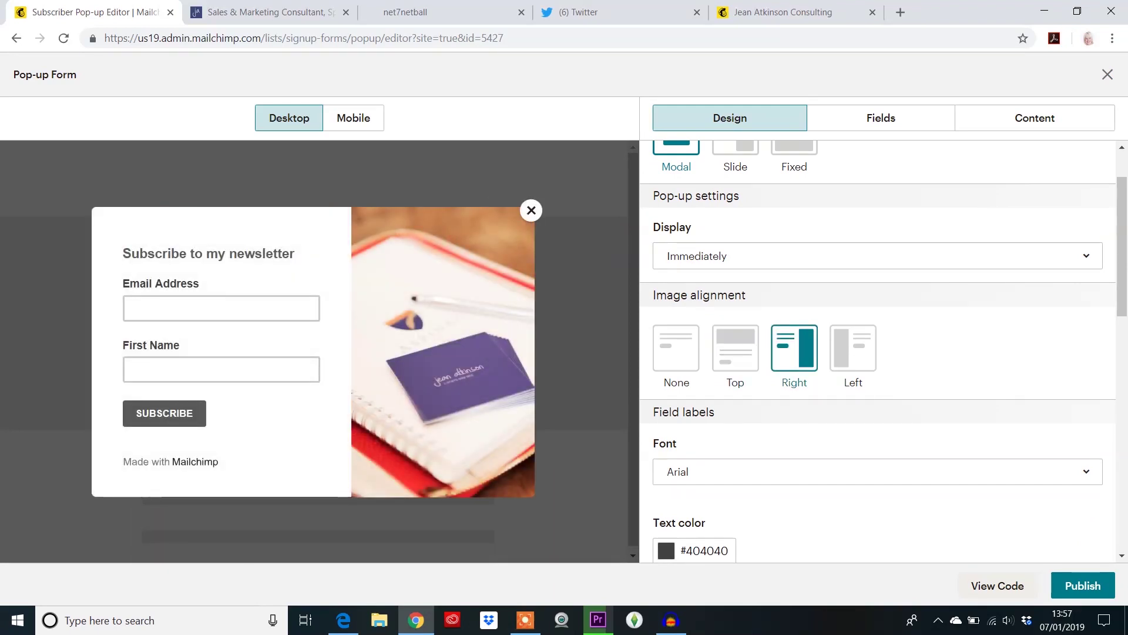
{"action": "scroll", "coordinate": [878, 351], "scroll_direction": "down", "scroll_amount": 2}
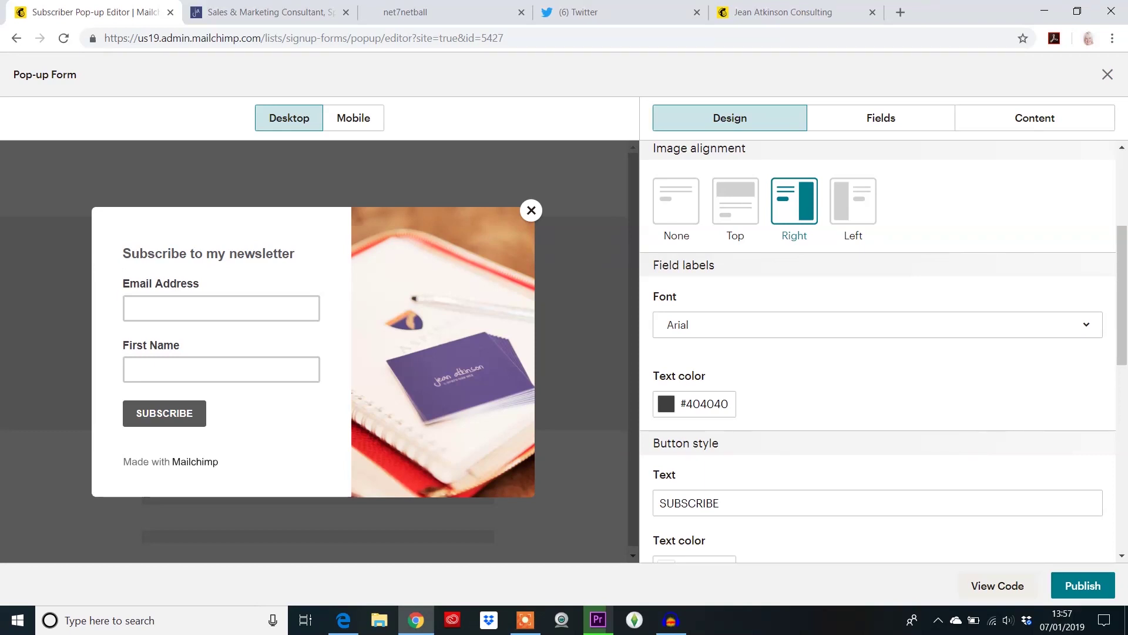
{"action": "scroll", "coordinate": [878, 351], "scroll_direction": "down", "scroll_amount": 3}
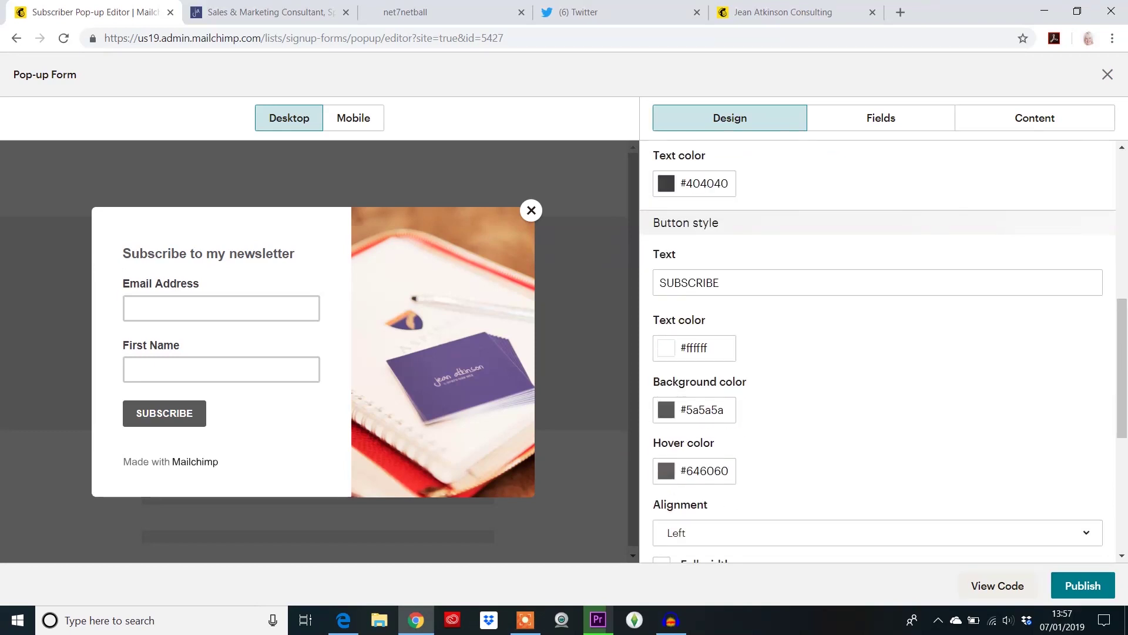
Try adding the Last Name and Address fields to the pop-up form, then remove both
{"action": "left_click", "coordinate": [880, 118]}
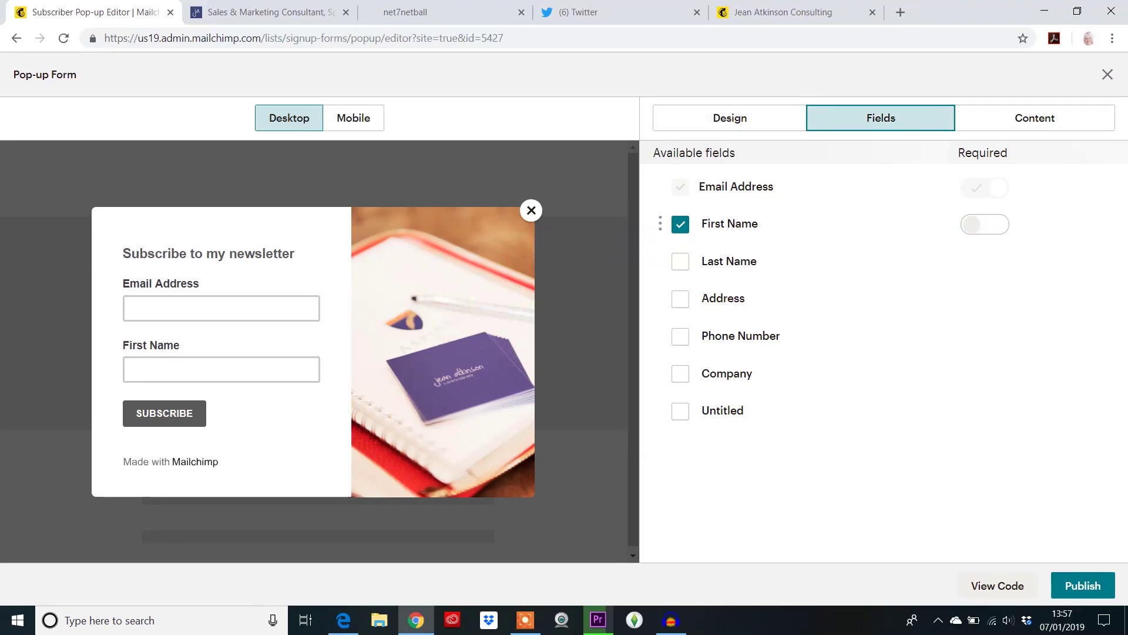
{"action": "left_click", "coordinate": [680, 261]}
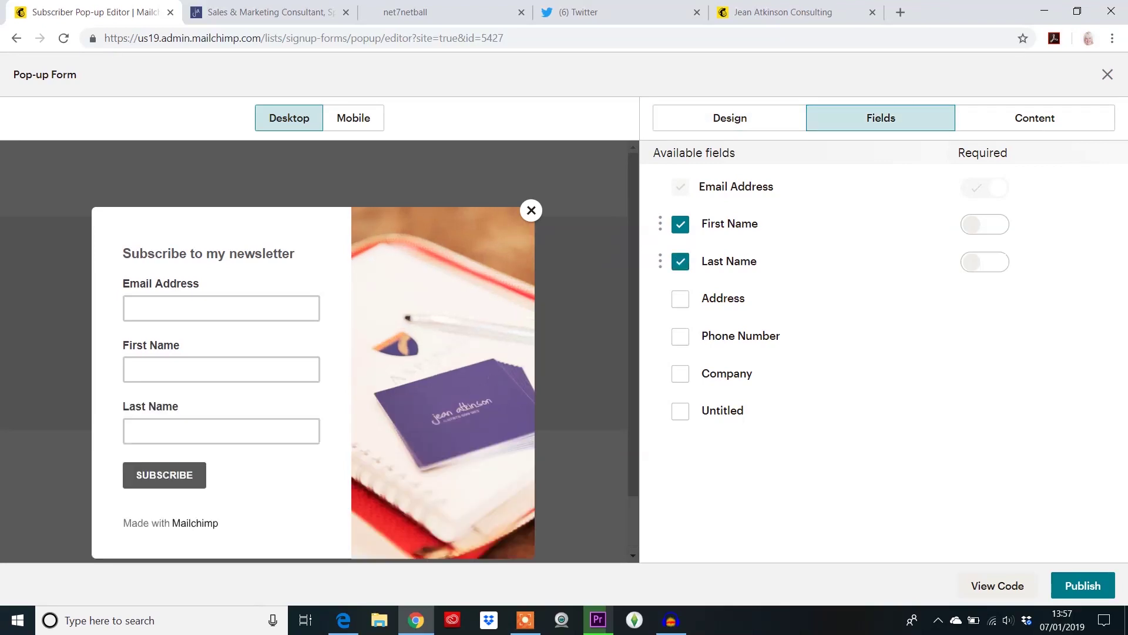
{"action": "left_click", "coordinate": [680, 299]}
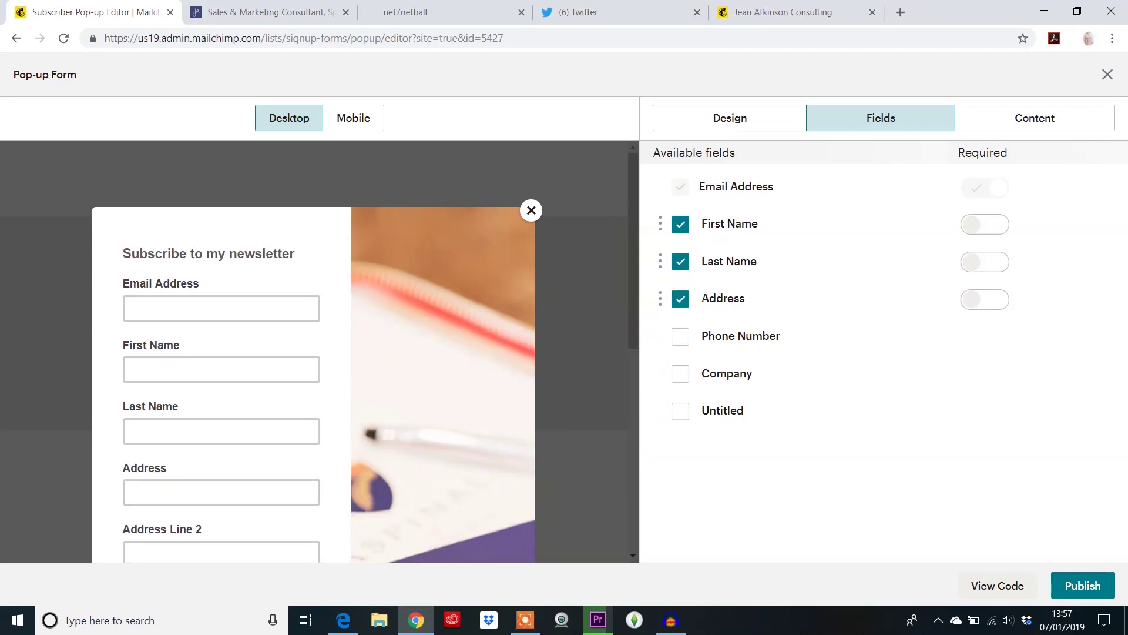
{"action": "left_click", "coordinate": [680, 299]}
{"action": "left_click", "coordinate": [680, 261]}
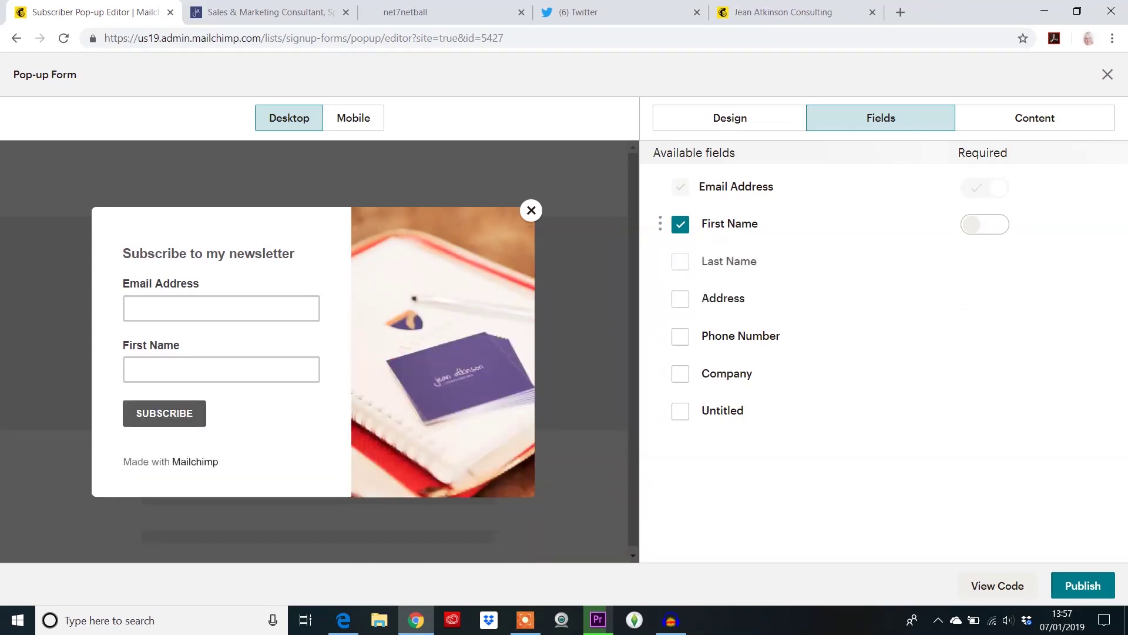
Add the Company field to the pop-up form, and remove and re-add First Name, placing it above Company
{"action": "left_click", "coordinate": [680, 373]}
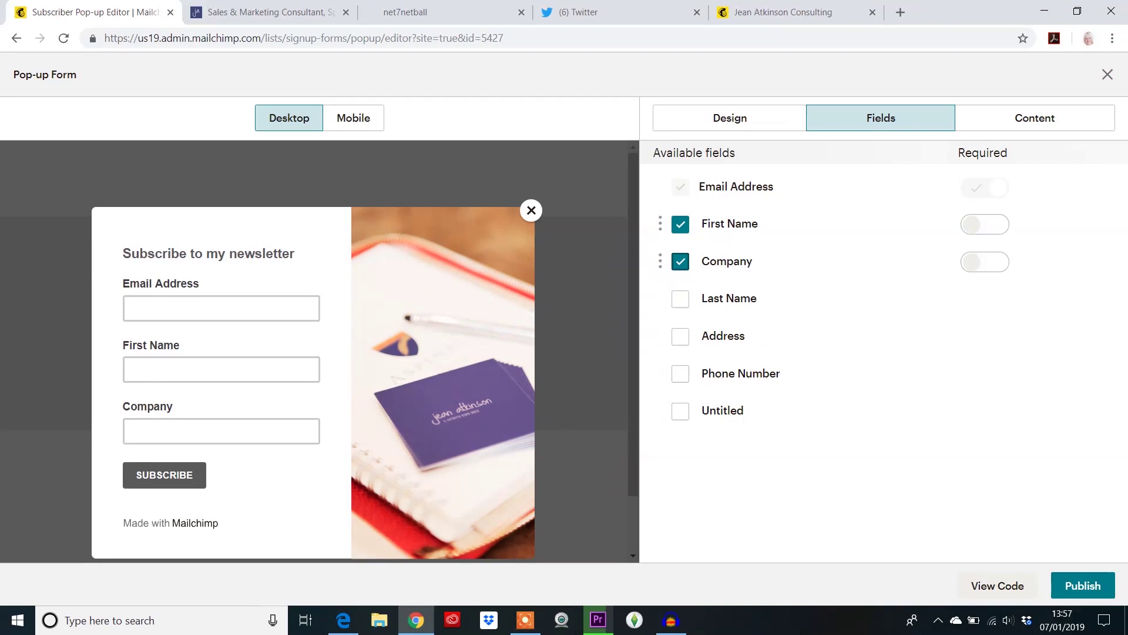
{"action": "left_click", "coordinate": [680, 224]}
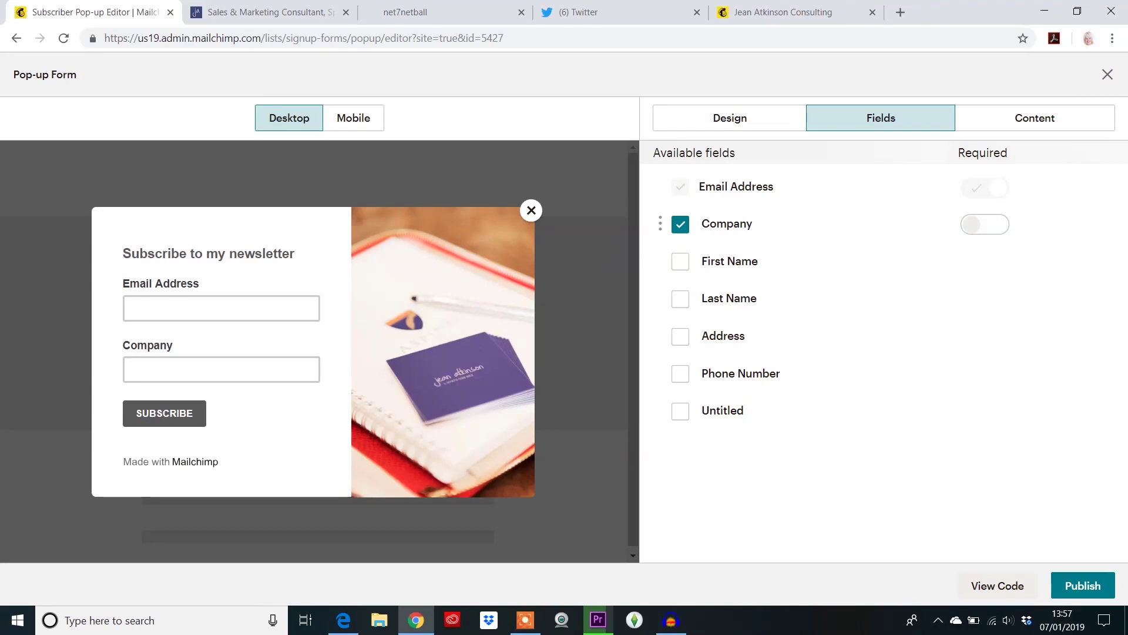
{"action": "left_click", "coordinate": [680, 260]}
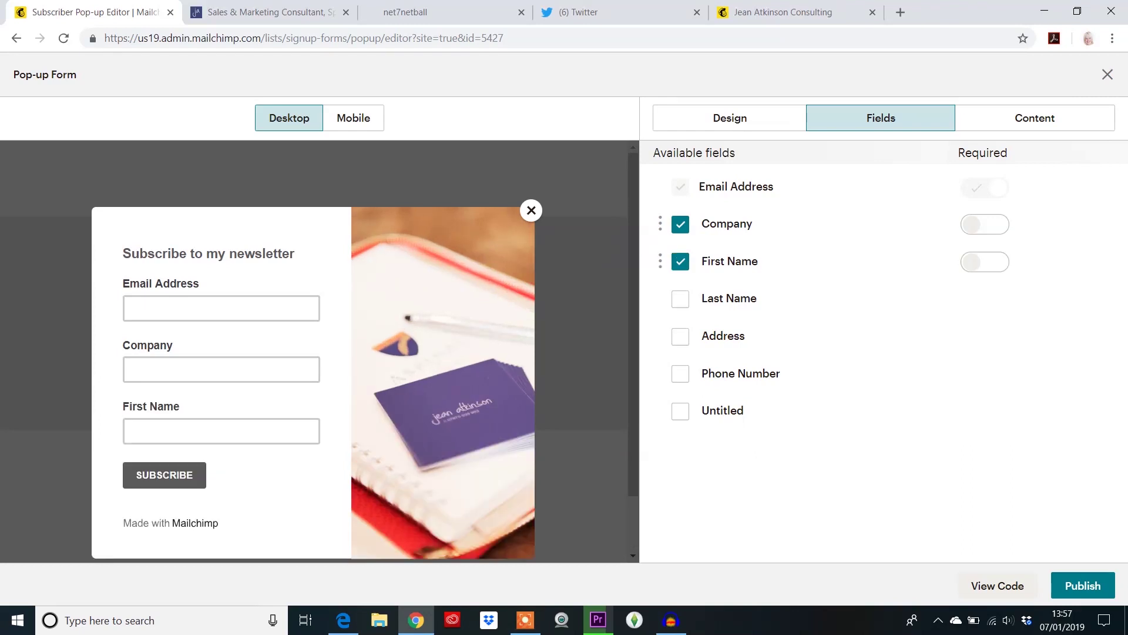
{"action": "left_click_drag", "start_coordinate": [660, 261], "coordinate": [707, 247]}
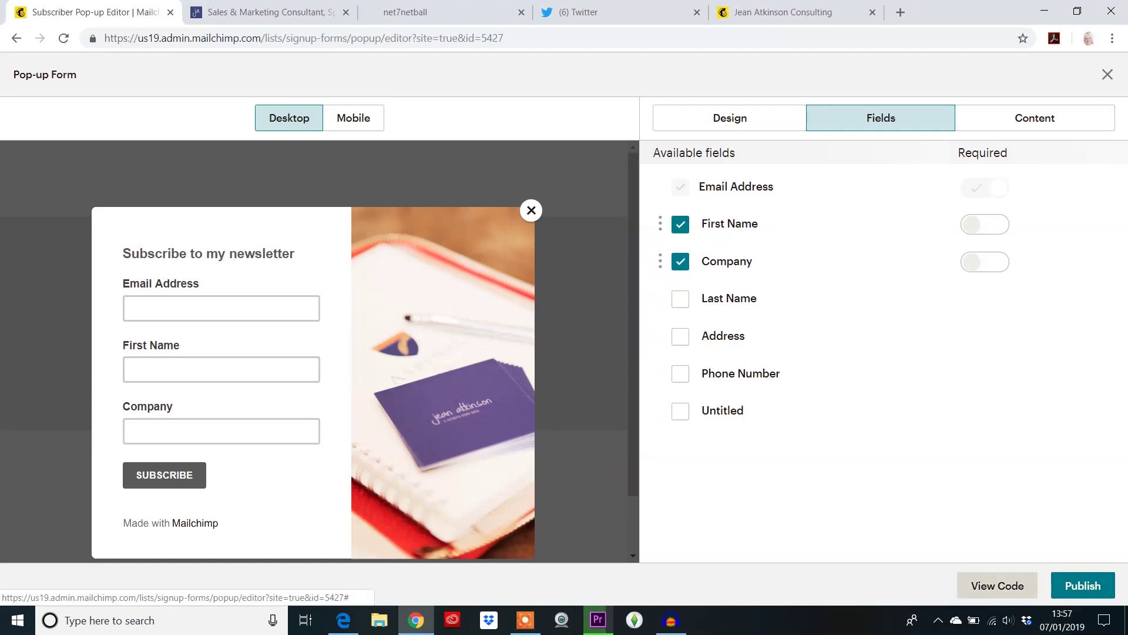
Show the pop-up form's embed code and copy the entire script
{"action": "left_click", "coordinate": [997, 585]}
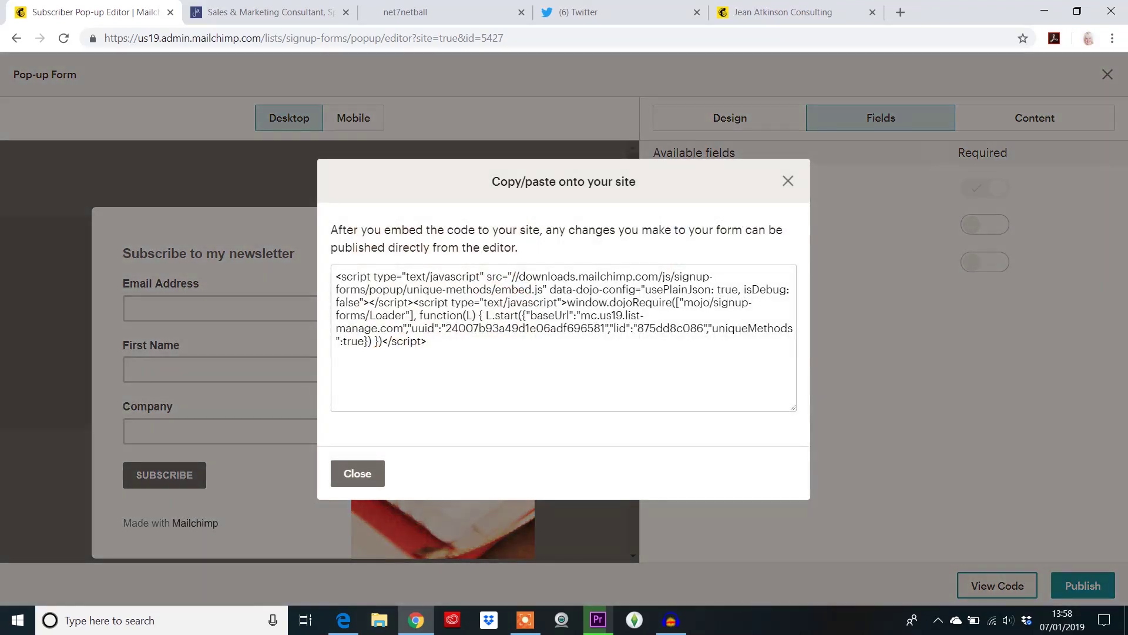
{"action": "left_click_drag", "start_coordinate": [427, 341], "coordinate": [336, 276]}
{"action": "key", "text": "ctrl+c"}
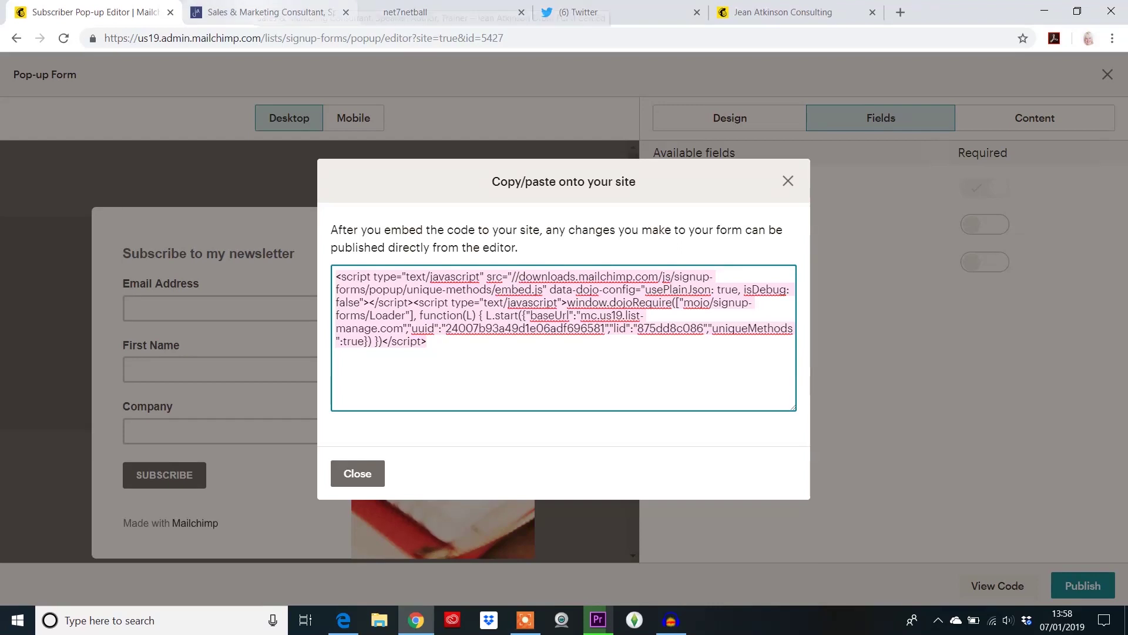
Switch to the business website's WordPress admin and open the Movedo theme's header-basic.php in the theme editor
{"action": "left_click", "coordinate": [251, 10]}
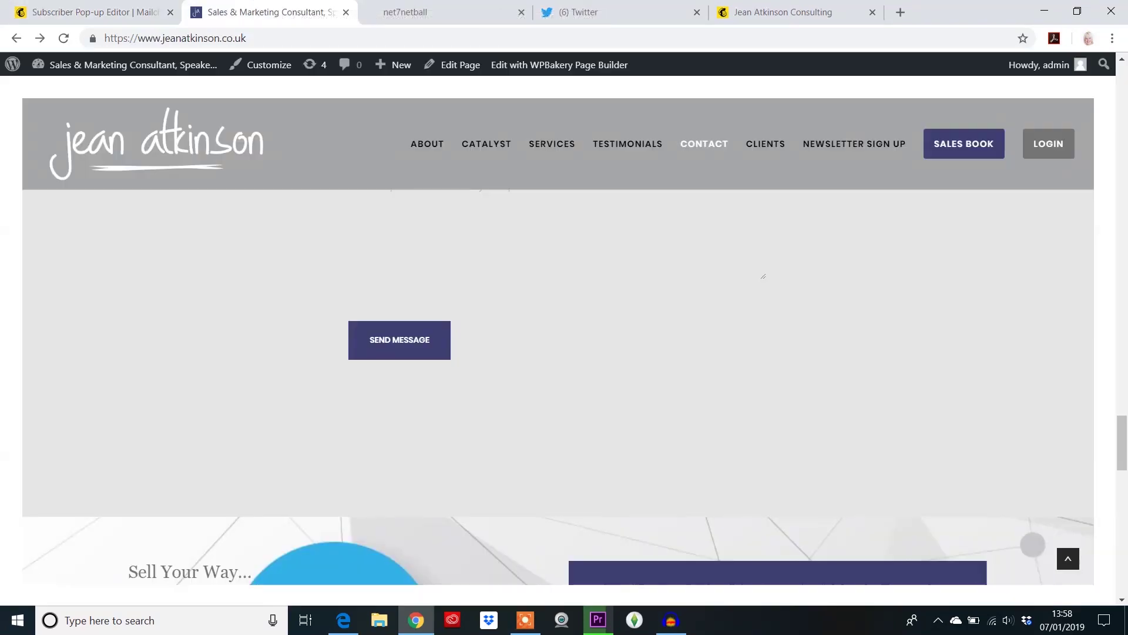
{"action": "mouse_move", "coordinate": [1043, 65]}
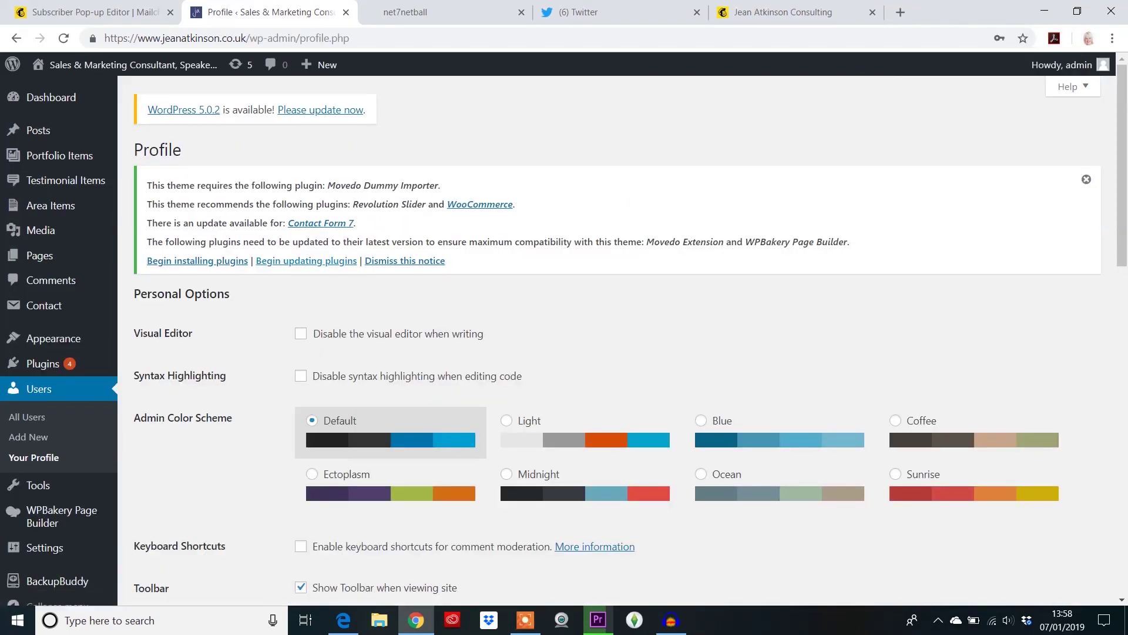
{"action": "mouse_move", "coordinate": [53, 338]}
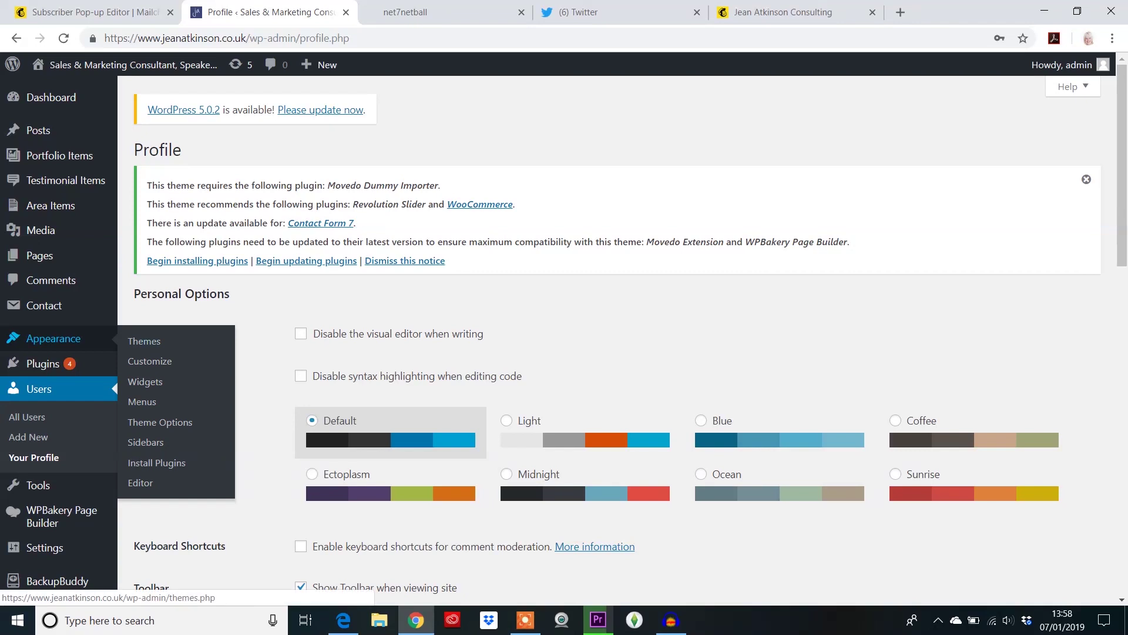
{"action": "left_click", "coordinate": [140, 483]}
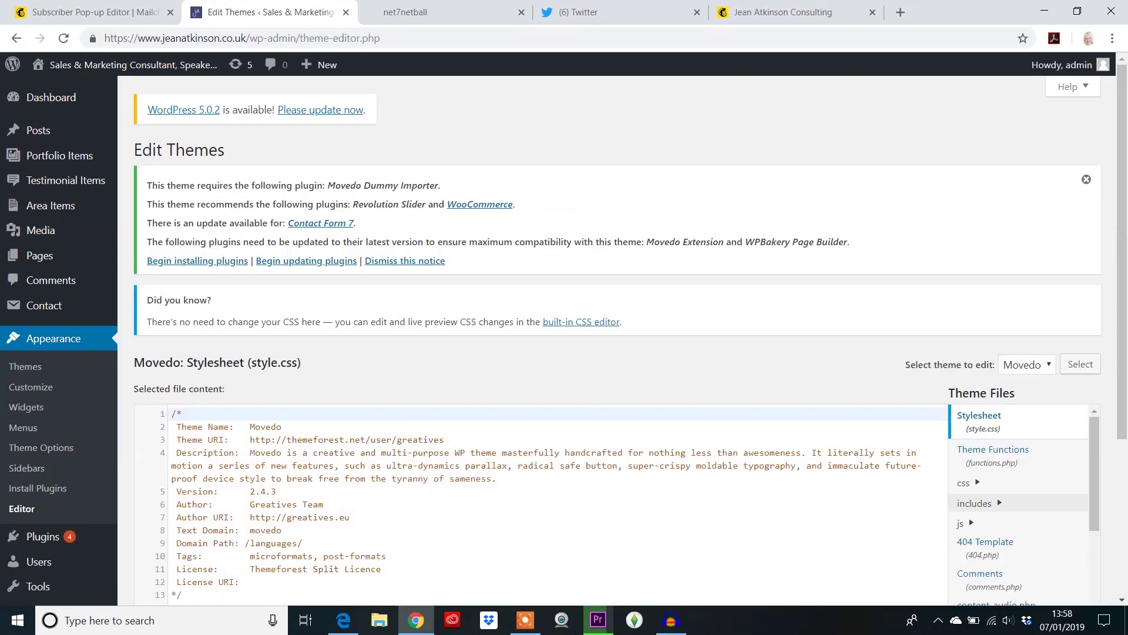
{"action": "scroll", "coordinate": [999, 582], "scroll_direction": "down", "scroll_amount": 5}
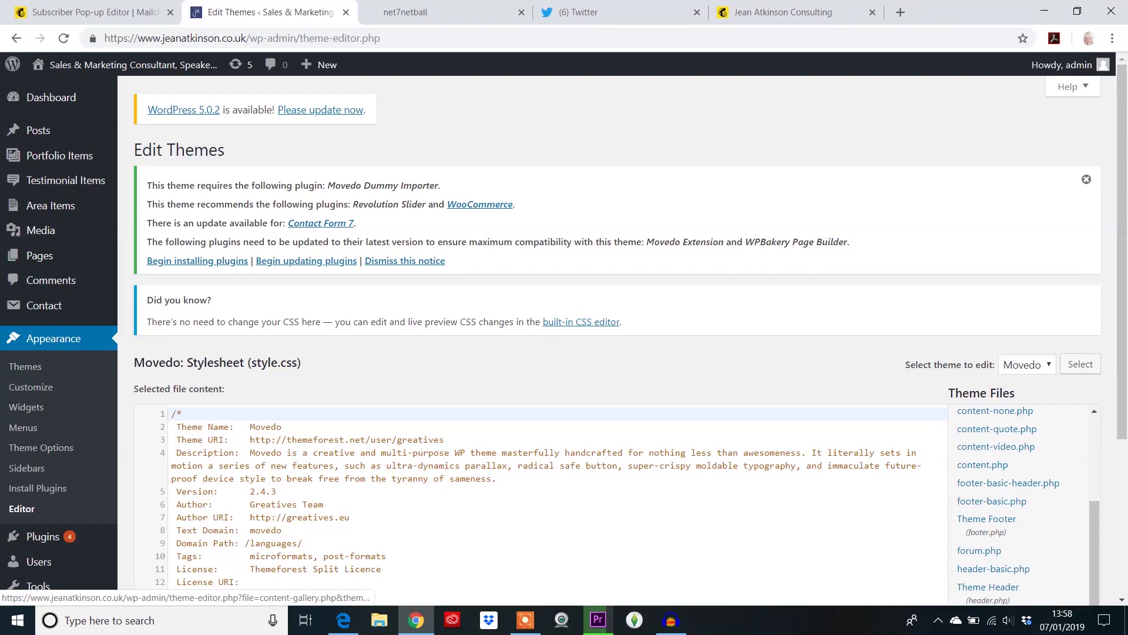
{"action": "scroll", "coordinate": [999, 447], "scroll_direction": "up", "scroll_amount": 1}
{"action": "scroll", "coordinate": [999, 447], "scroll_direction": "down", "scroll_amount": 1}
{"action": "left_click", "coordinate": [993, 524]}
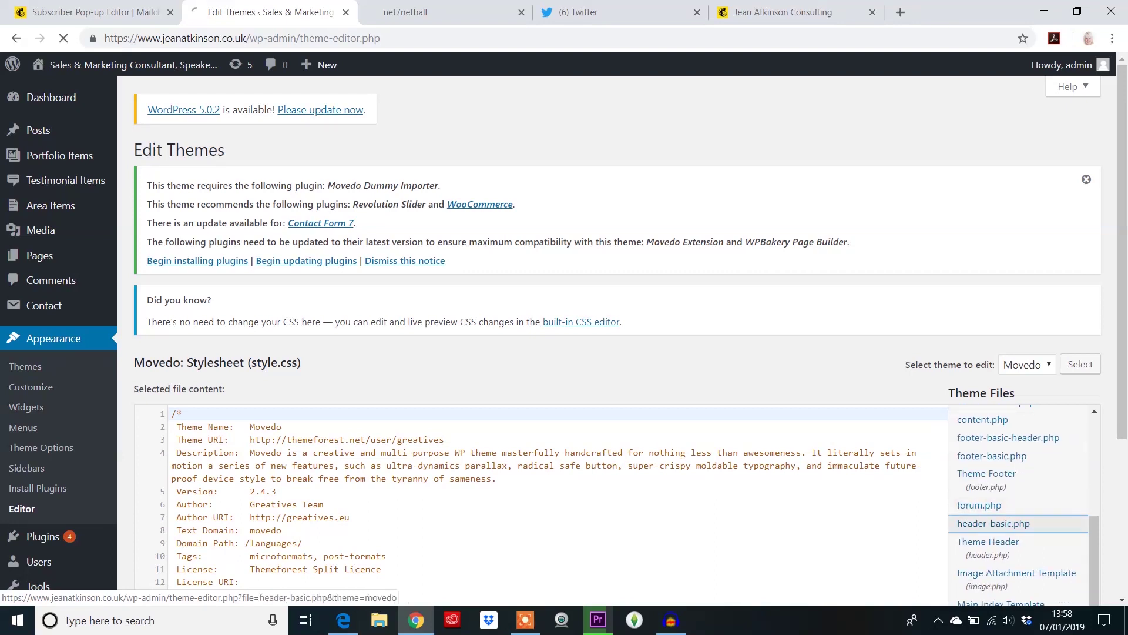
{"action": "scroll", "coordinate": [564, 329], "scroll_direction": "down", "scroll_amount": 4}
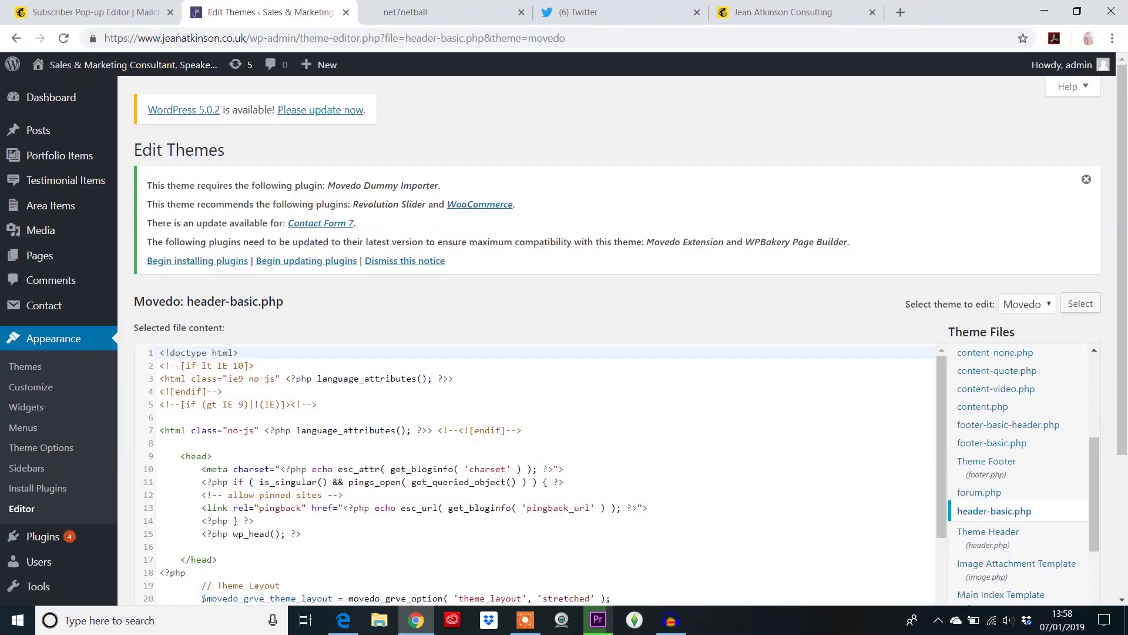
Paste the copied pop-up script on a new line below the opening head tag in header-basic.php, then undo the paste
{"action": "left_click_drag", "start_coordinate": [213, 456], "coordinate": [207, 456]}
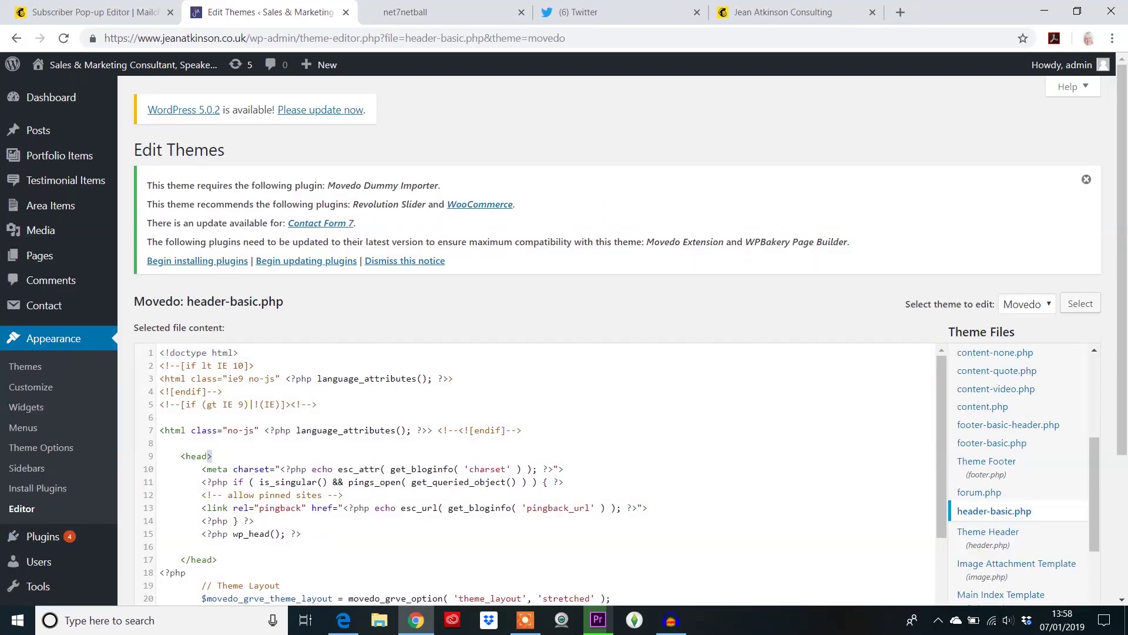
{"action": "key", "text": "Return"}
{"action": "key", "text": "Return"}
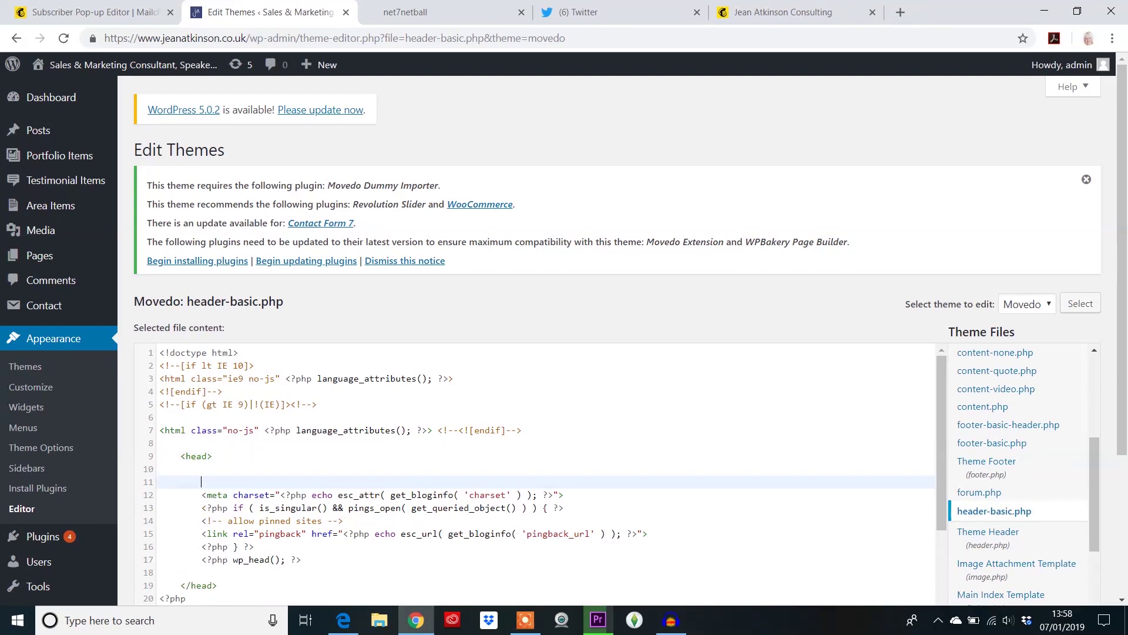
{"action": "key", "text": "ctrl+v"}
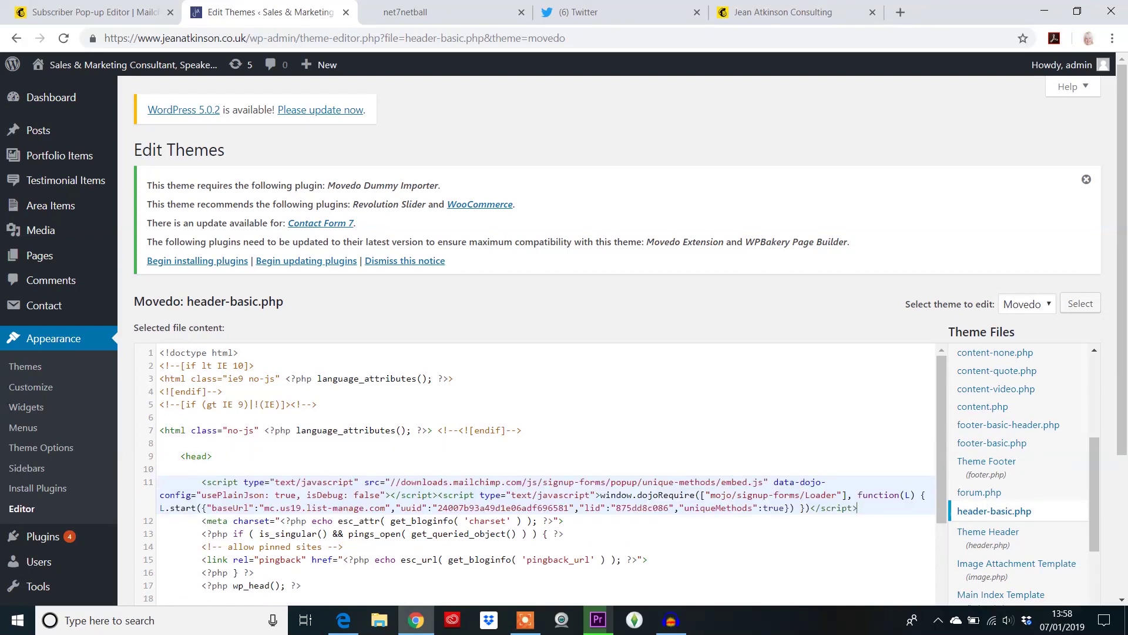
{"action": "key", "text": "ctrl+z"}
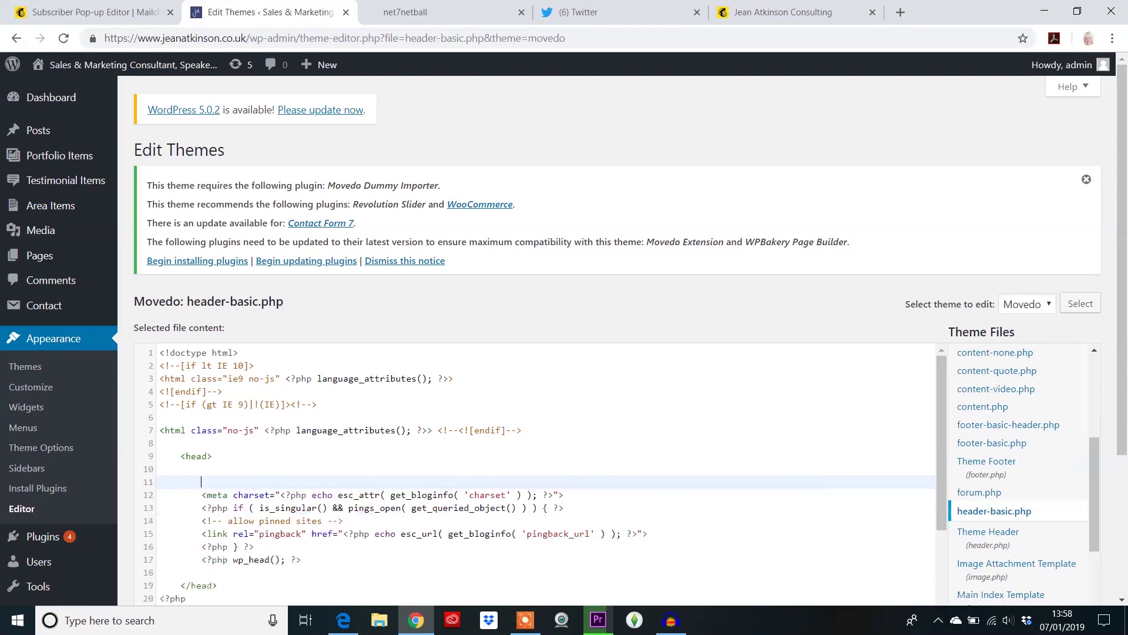
{"action": "key", "text": "ctrl+z"}
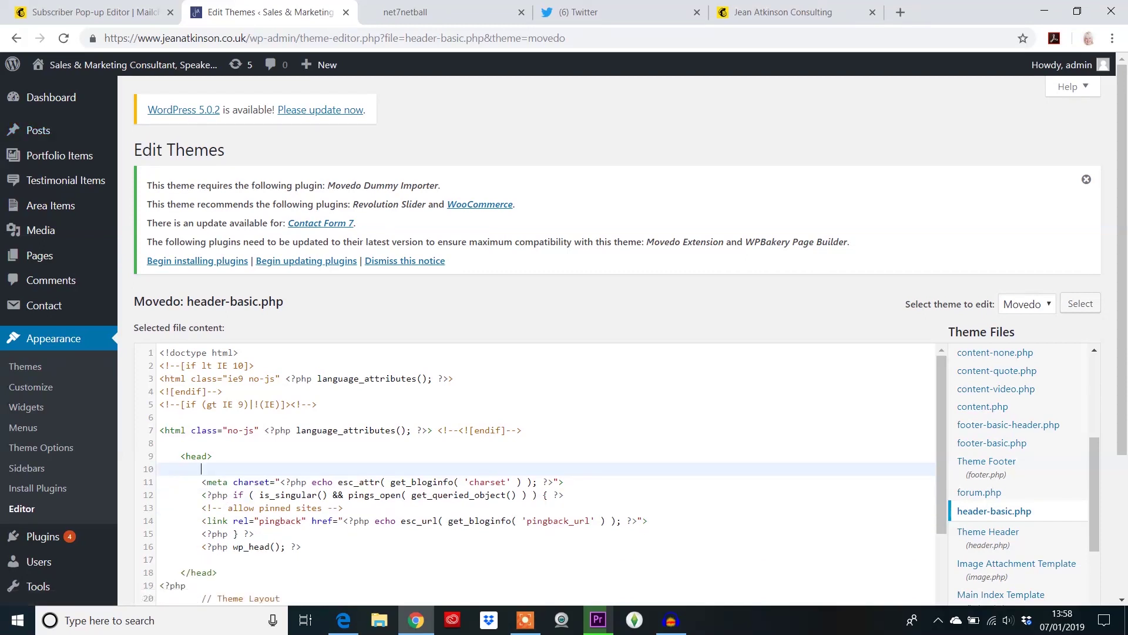
Return to Mailchimp's pop-up editor and close the embed code dialog
{"action": "scroll", "coordinate": [587, 341], "scroll_direction": "down", "scroll_amount": 3}
{"action": "left_click", "coordinate": [166, 533]}
{"action": "left_click", "coordinate": [111, 12]}
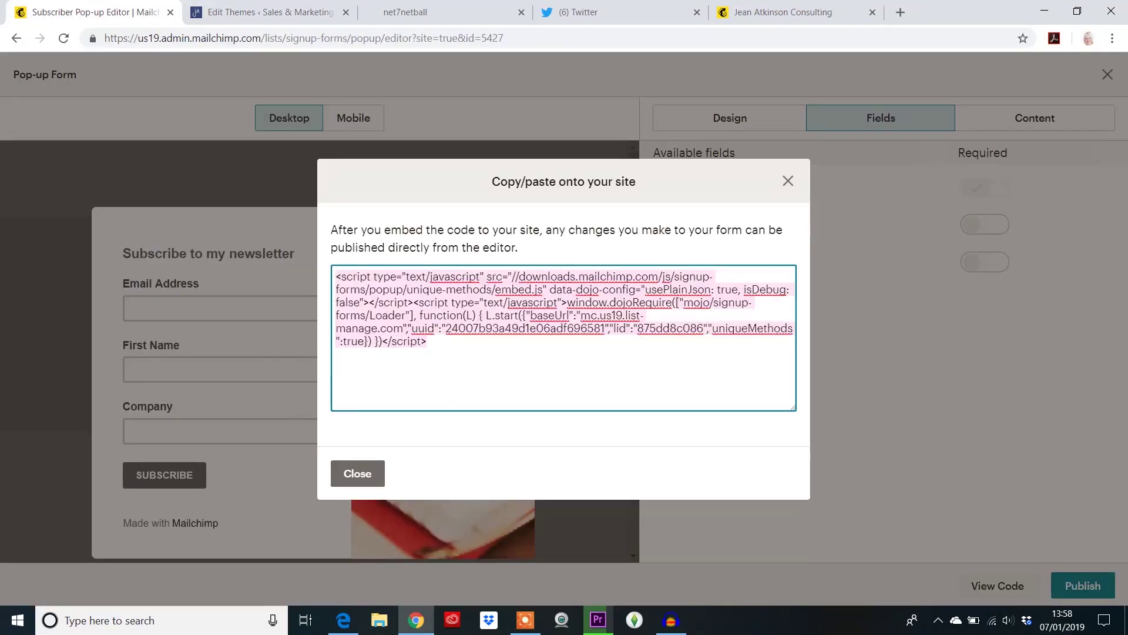
{"action": "left_click", "coordinate": [358, 473]}
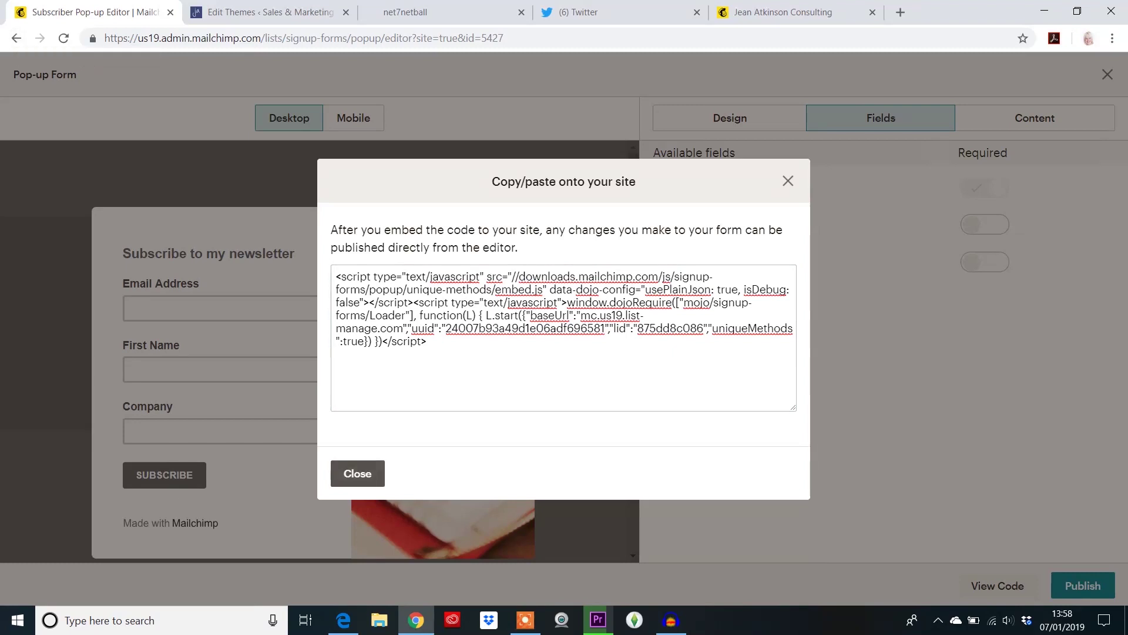
Close the embed code dialog and publish the changes to the subscriber pop-up form
{"action": "left_click", "coordinate": [788, 181]}
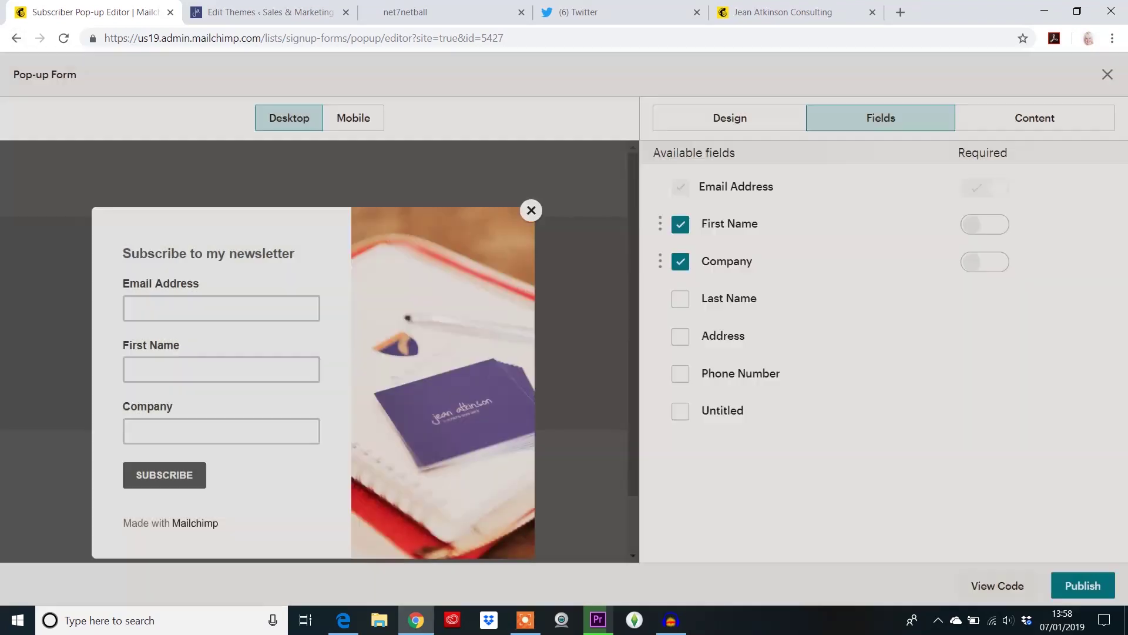
{"action": "left_click", "coordinate": [1083, 586]}
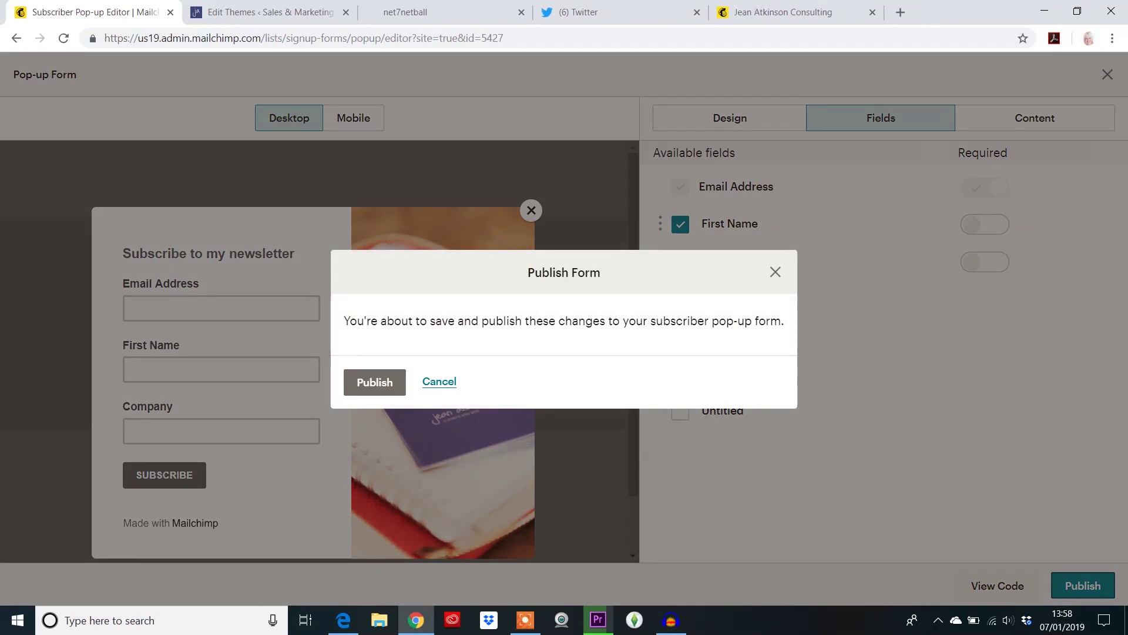
{"action": "left_click", "coordinate": [375, 382]}
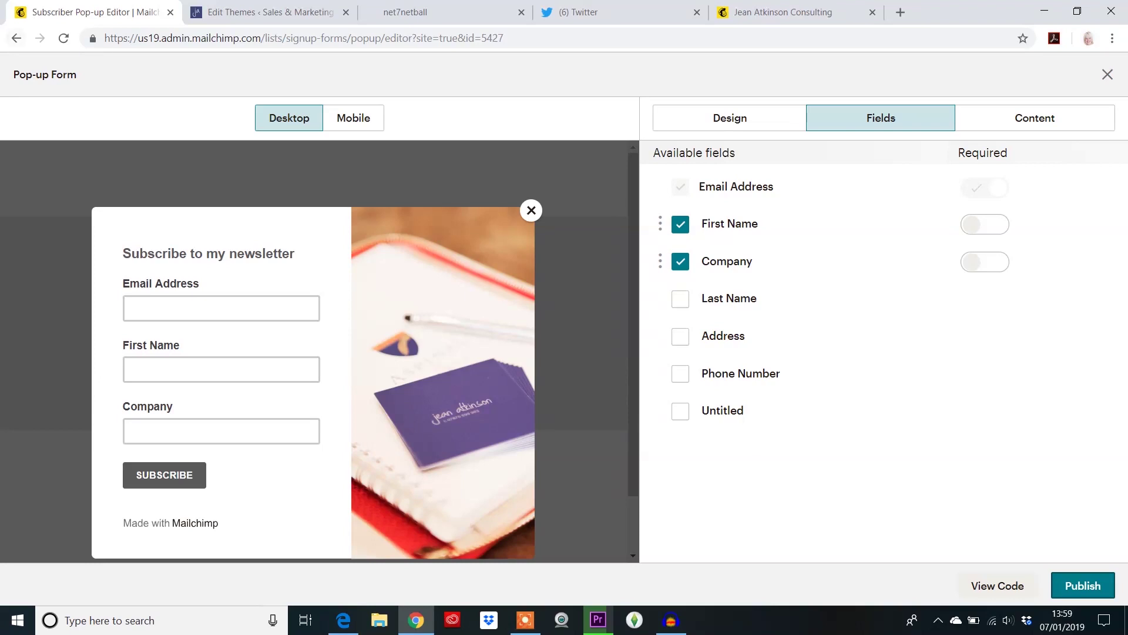
Enable GDPR fields under the consulting list's name and defaults settings and save the list defaults
{"action": "left_click", "coordinate": [16, 37]}
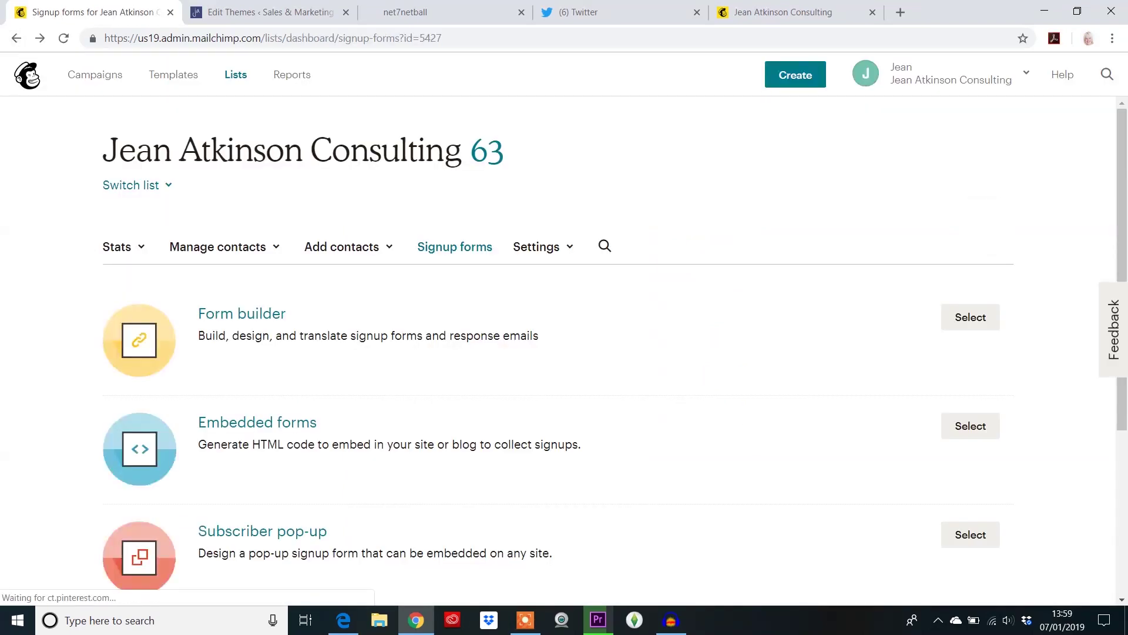
{"action": "left_click", "coordinate": [543, 246]}
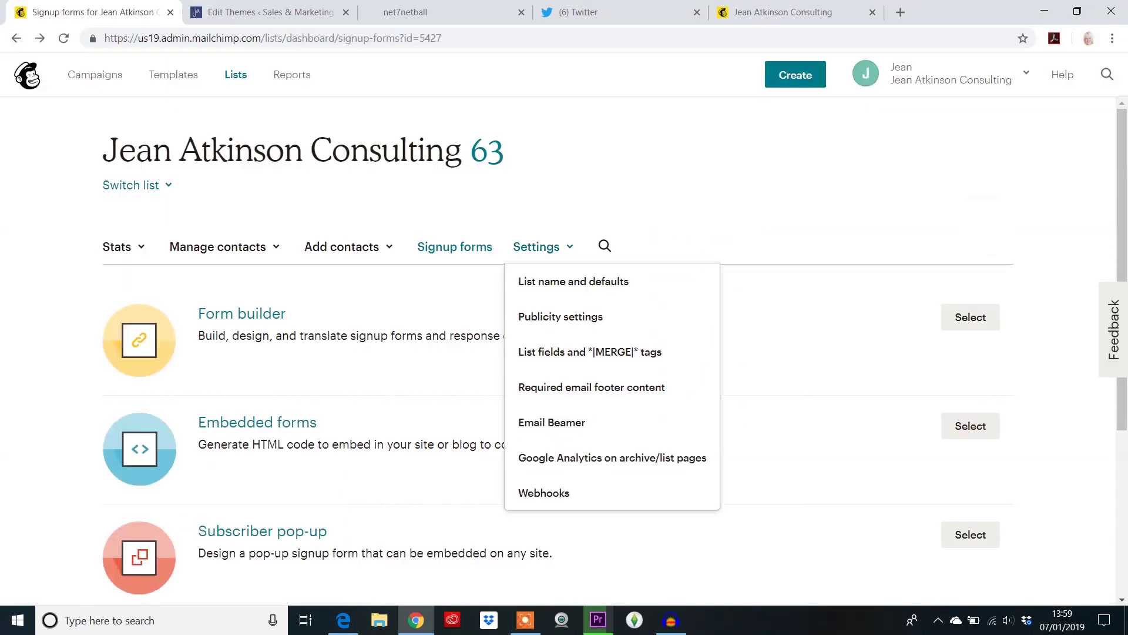
{"action": "left_click", "coordinate": [573, 280]}
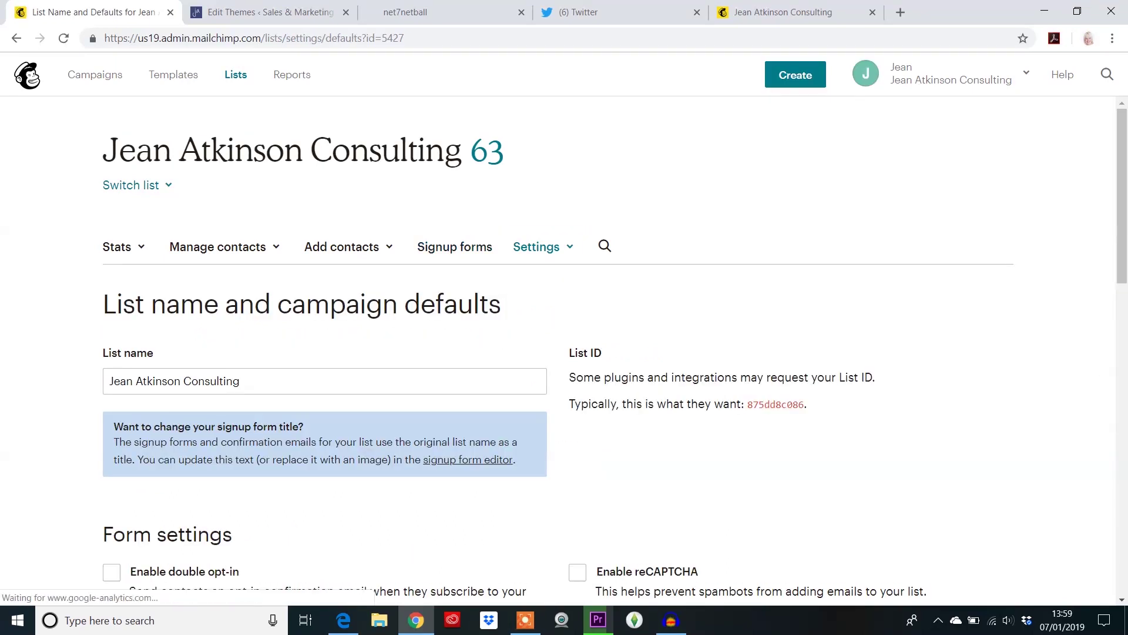
{"action": "scroll", "coordinate": [564, 351], "scroll_direction": "down", "scroll_amount": 5}
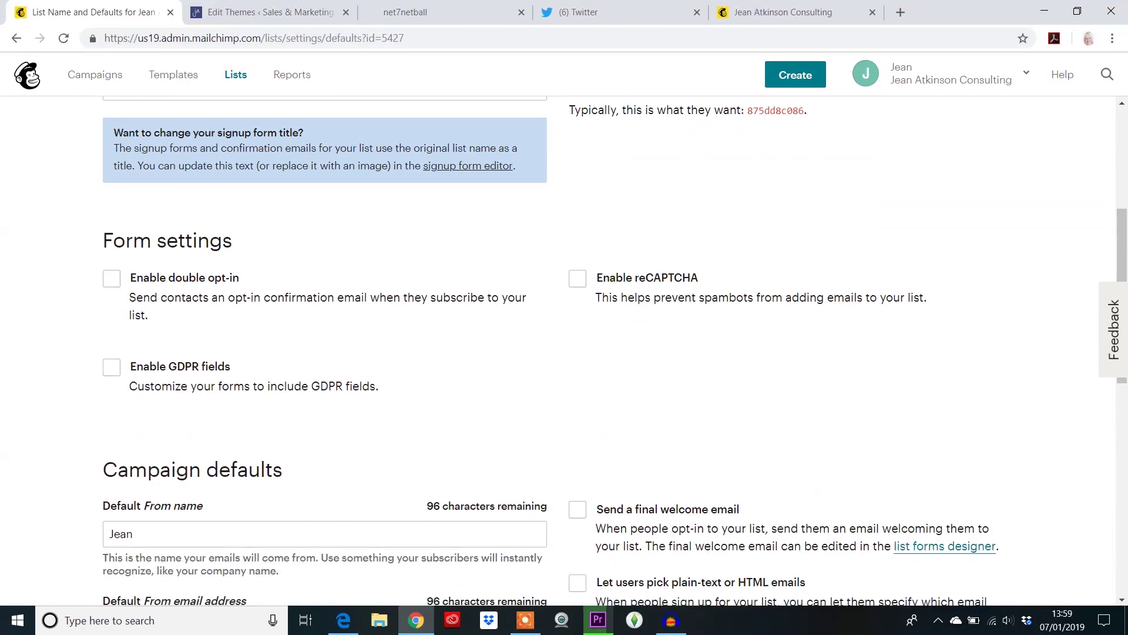
{"action": "left_click", "coordinate": [111, 367]}
{"action": "scroll", "coordinate": [564, 351], "scroll_direction": "up", "scroll_amount": 4}
{"action": "scroll", "coordinate": [565, 351], "scroll_direction": "down", "scroll_amount": 14}
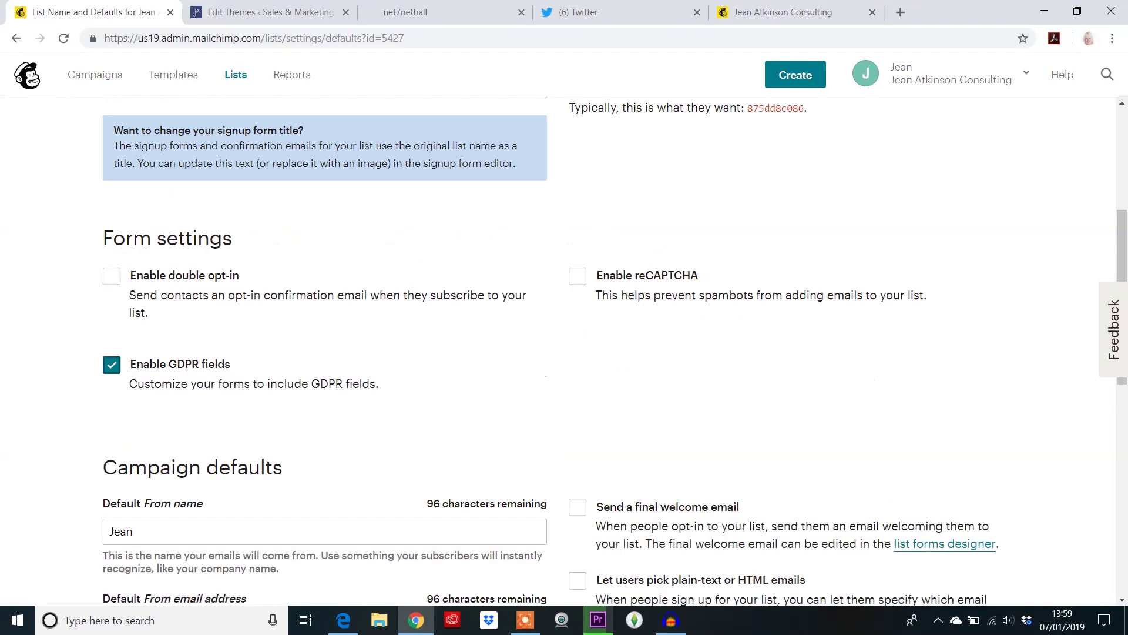
{"action": "left_click", "coordinate": [198, 558]}
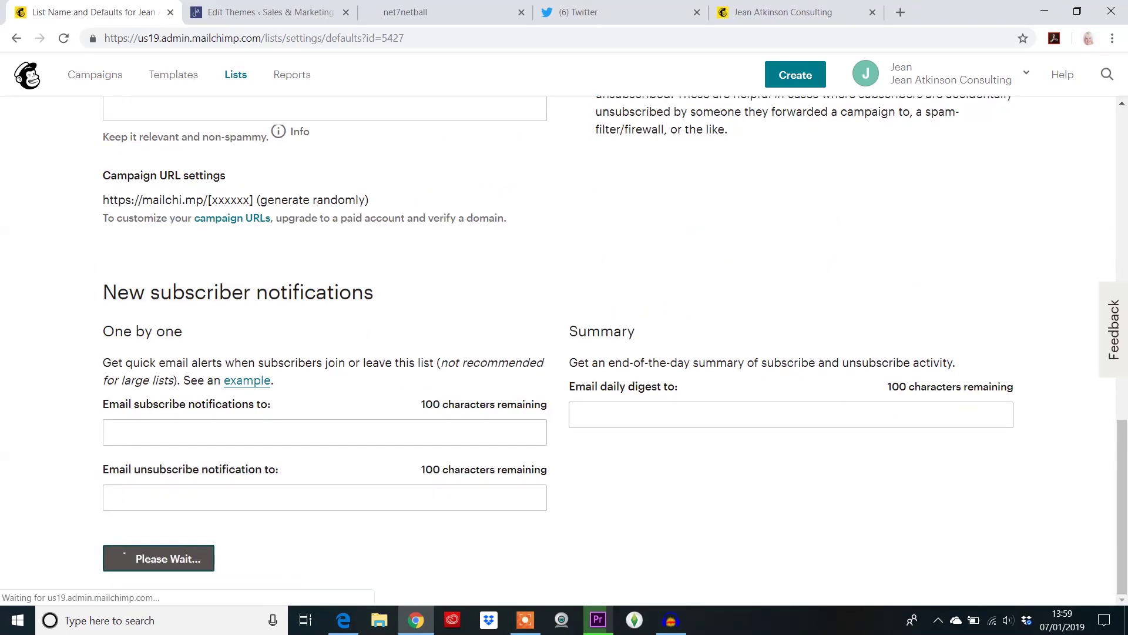
Open the newsletter sign-up form from the business website and examine its Marketing Permissions section
{"action": "left_click", "coordinate": [265, 12]}
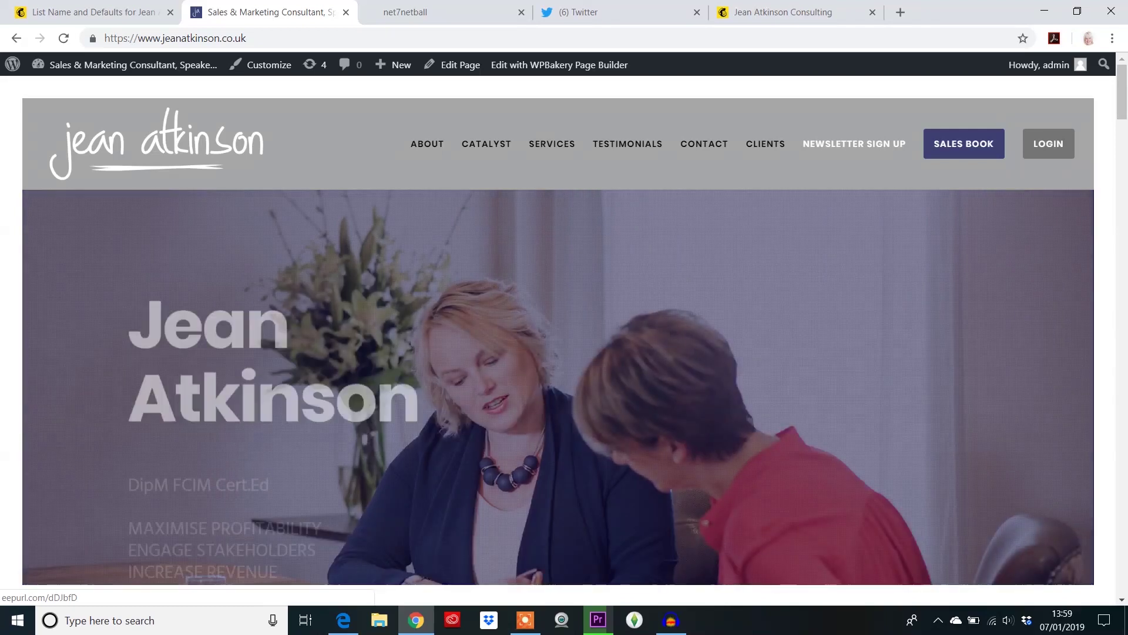
{"action": "left_click", "coordinate": [854, 144]}
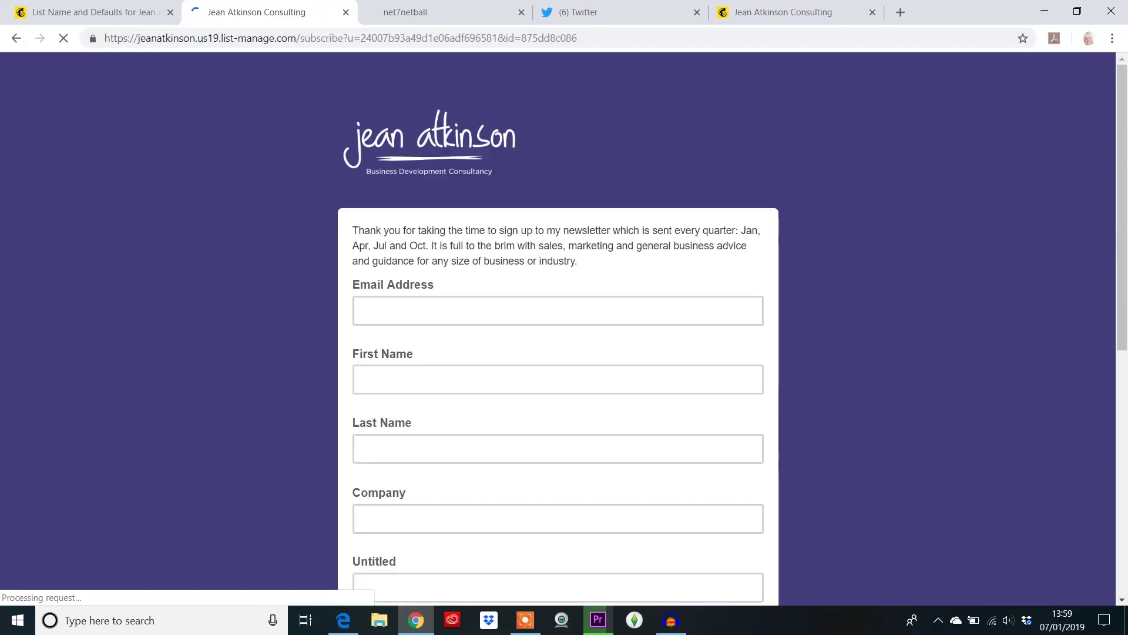
{"action": "scroll", "coordinate": [557, 329], "scroll_direction": "down", "scroll_amount": 2}
{"action": "scroll", "coordinate": [559, 330], "scroll_direction": "down", "scroll_amount": 5}
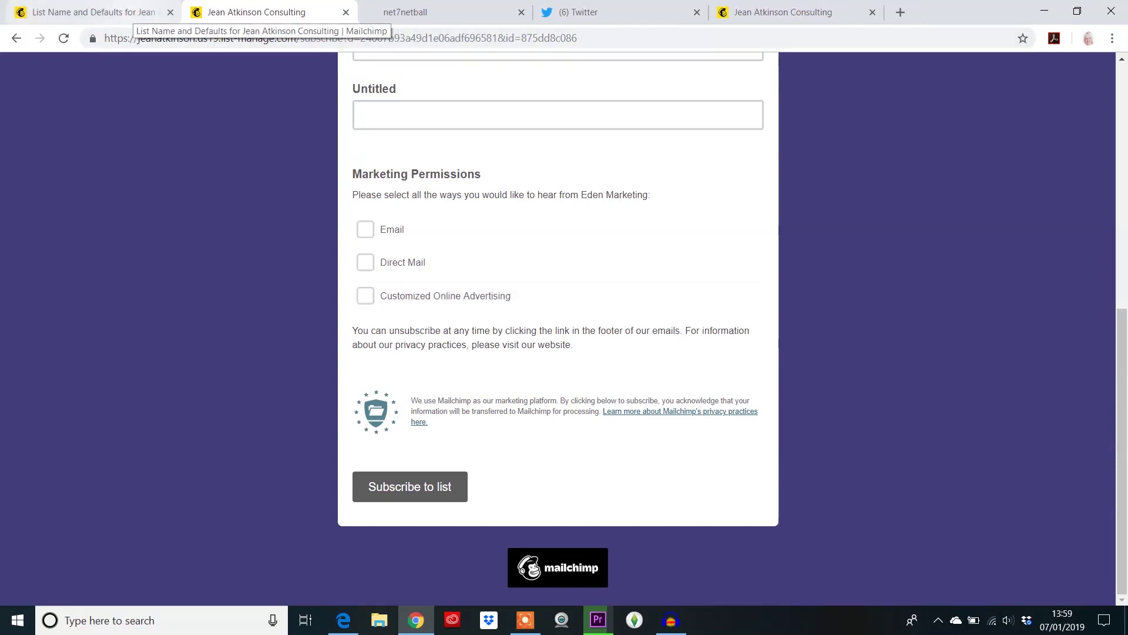
Return to the list's defaults in Mailchimp, disable the GDPR fields and save the settings
{"action": "left_click", "coordinate": [131, 13]}
{"action": "scroll", "coordinate": [564, 352], "scroll_direction": "down", "scroll_amount": 6}
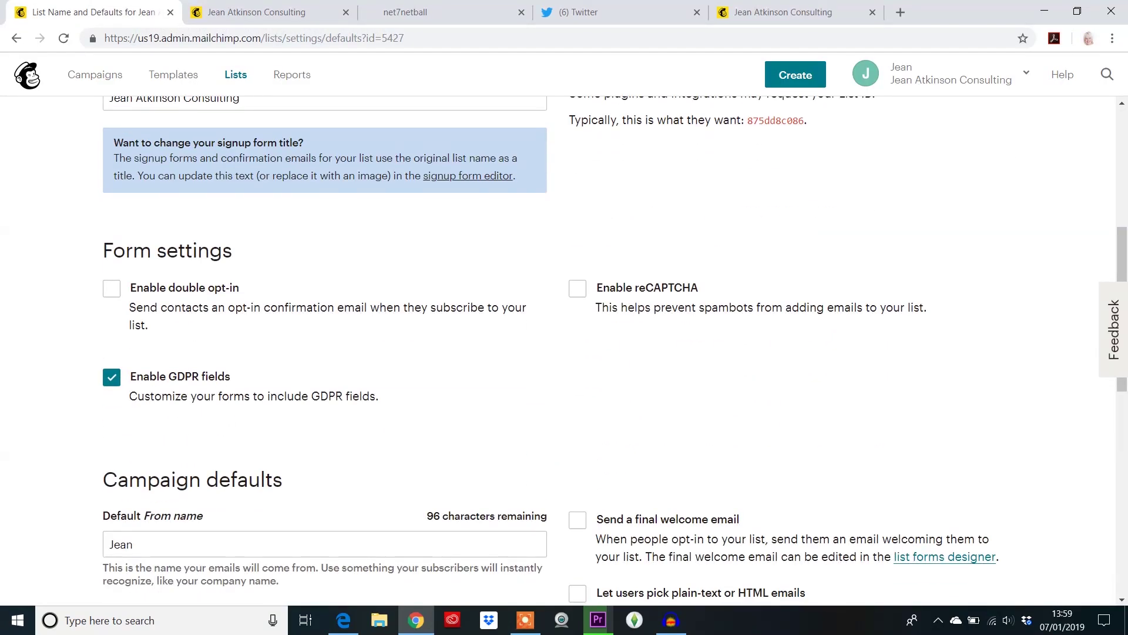
{"action": "left_click", "coordinate": [112, 376]}
{"action": "scroll", "coordinate": [564, 352], "scroll_direction": "down", "scroll_amount": 12}
{"action": "scroll", "coordinate": [564, 352], "scroll_direction": "up", "scroll_amount": 2}
{"action": "scroll", "coordinate": [564, 352], "scroll_direction": "down", "scroll_amount": 2}
{"action": "left_click", "coordinate": [198, 557]}
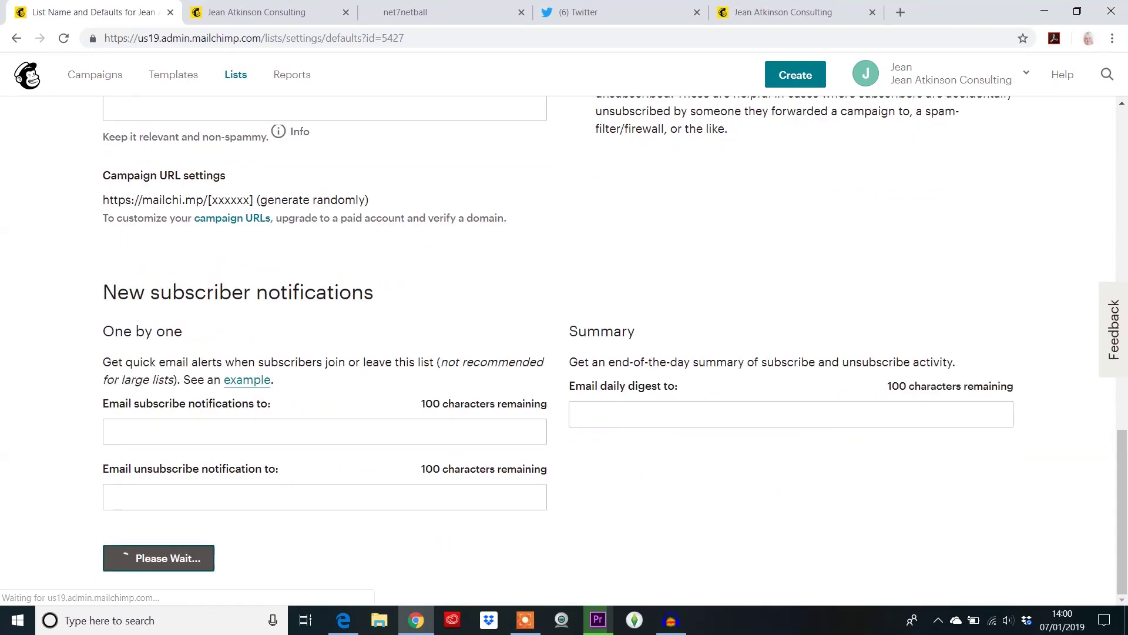
Reload the hosted signup form to check its fields, and go back to the website's home page
{"action": "left_click", "coordinate": [269, 11]}
{"action": "key", "text": "F5"}
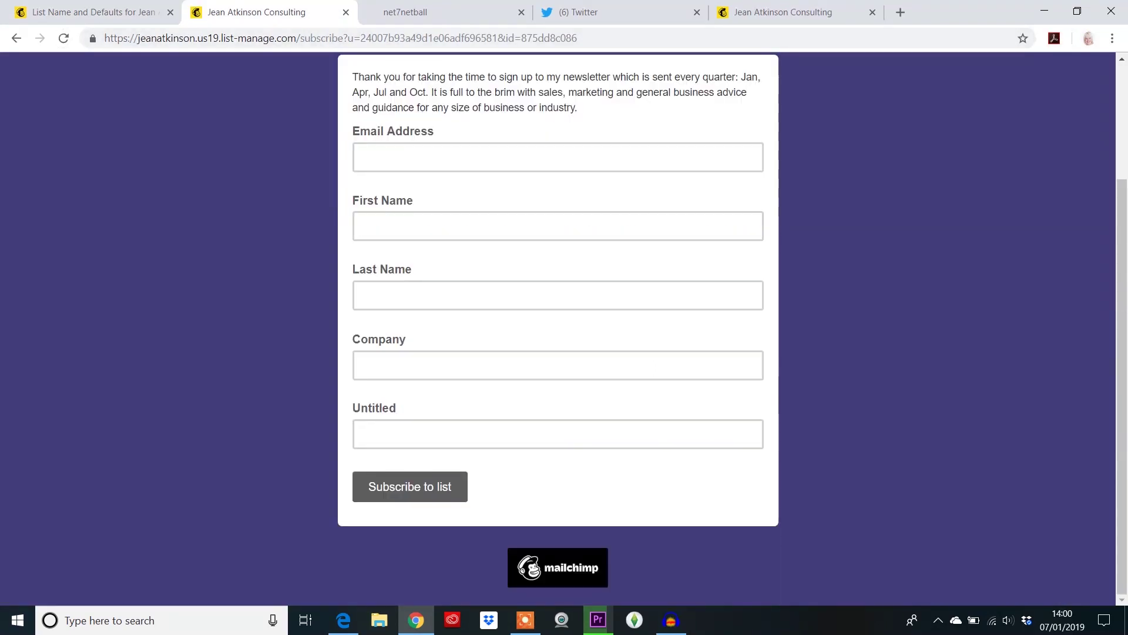
{"action": "scroll", "coordinate": [557, 328], "scroll_direction": "up", "scroll_amount": 3}
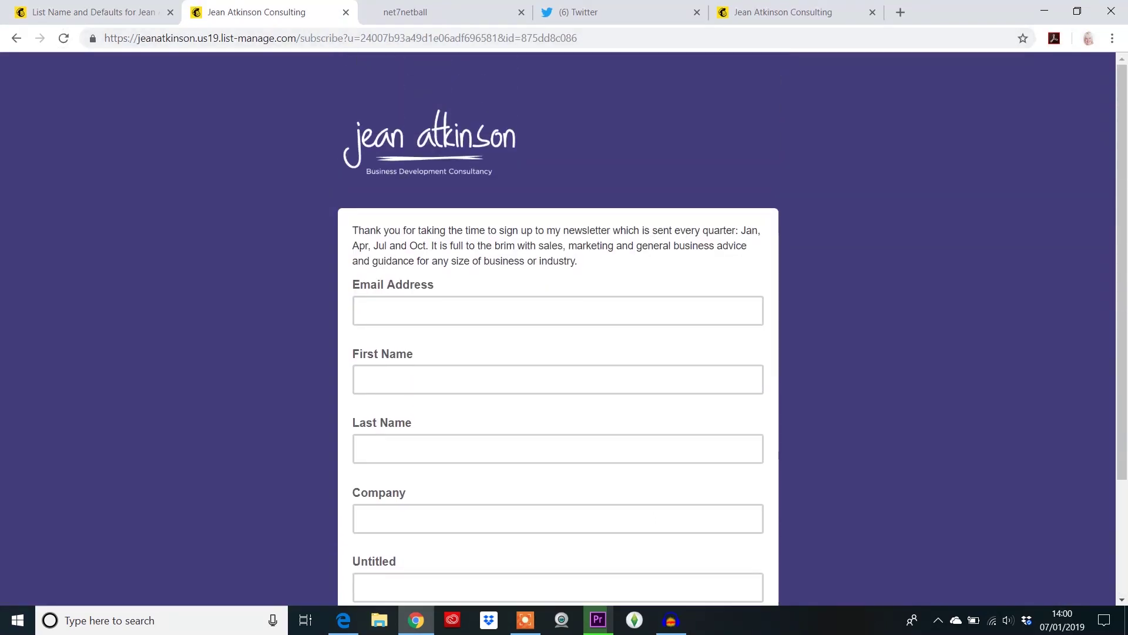
{"action": "left_click", "coordinate": [16, 38]}
Return to Mailchimp, open the Training list's signup form in the Form builder and look over its default fields
{"action": "left_click", "coordinate": [89, 11]}
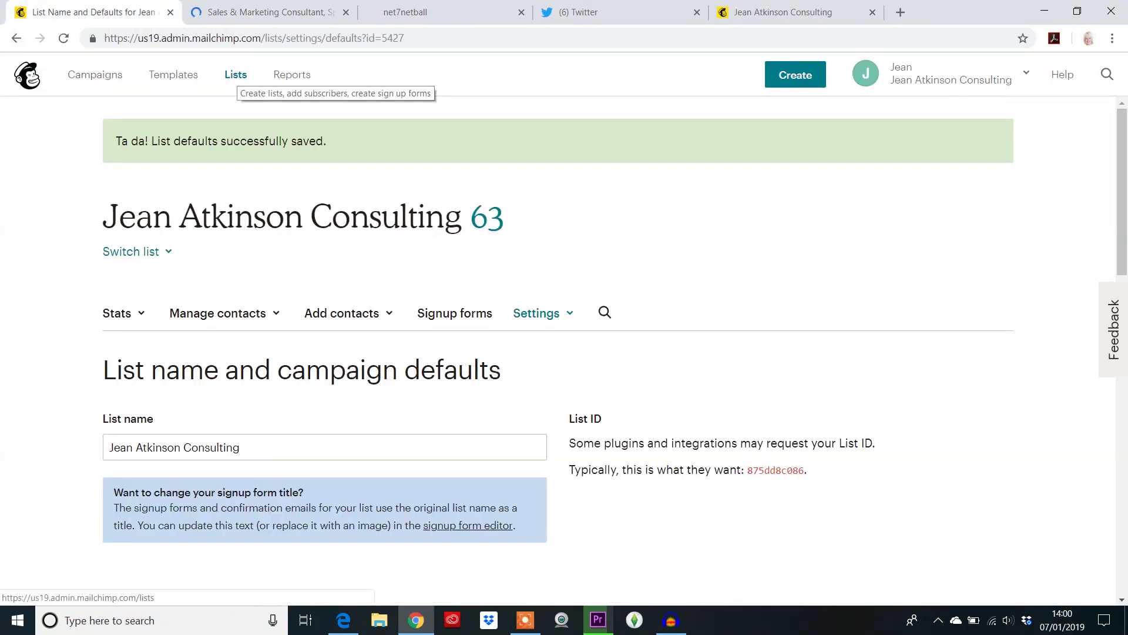
{"action": "left_click", "coordinate": [235, 74]}
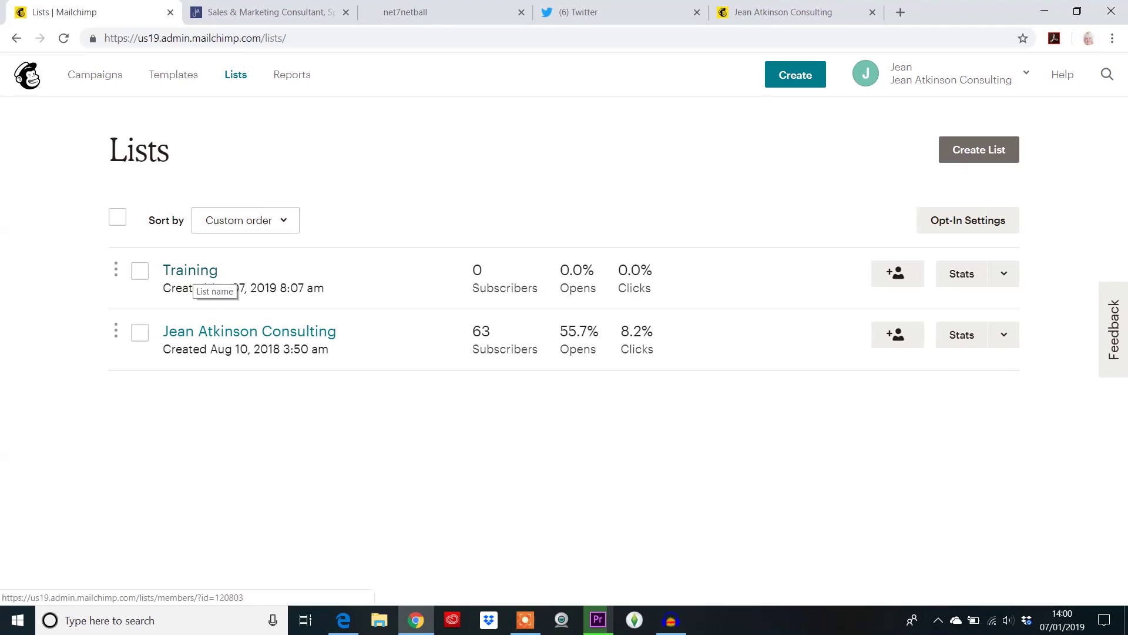
{"action": "left_click", "coordinate": [194, 273]}
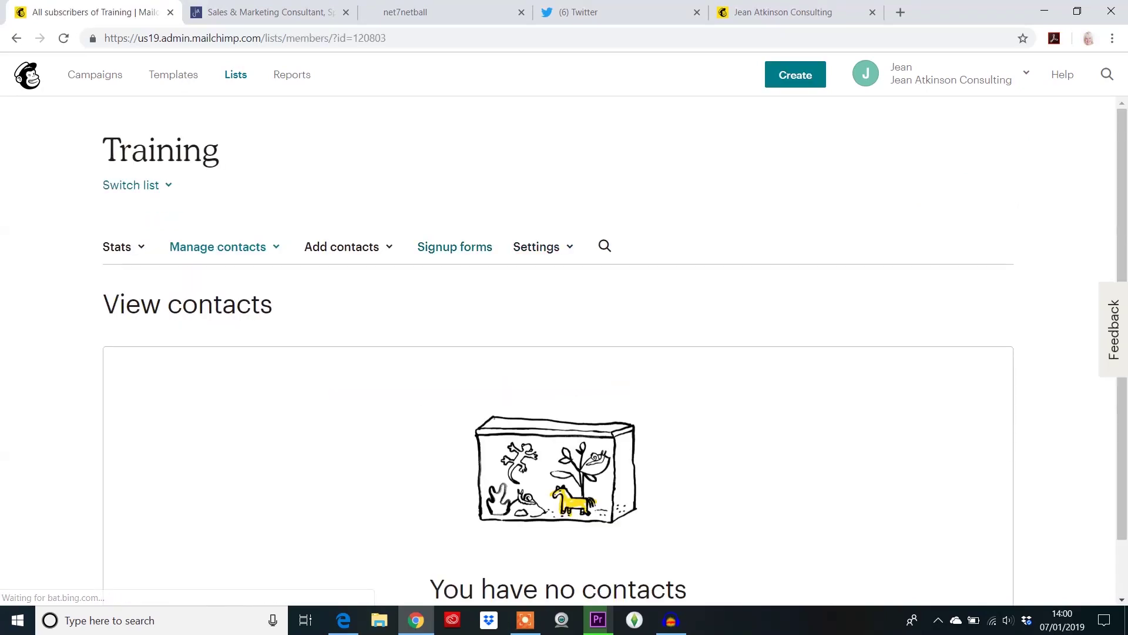
{"action": "left_click", "coordinate": [454, 247]}
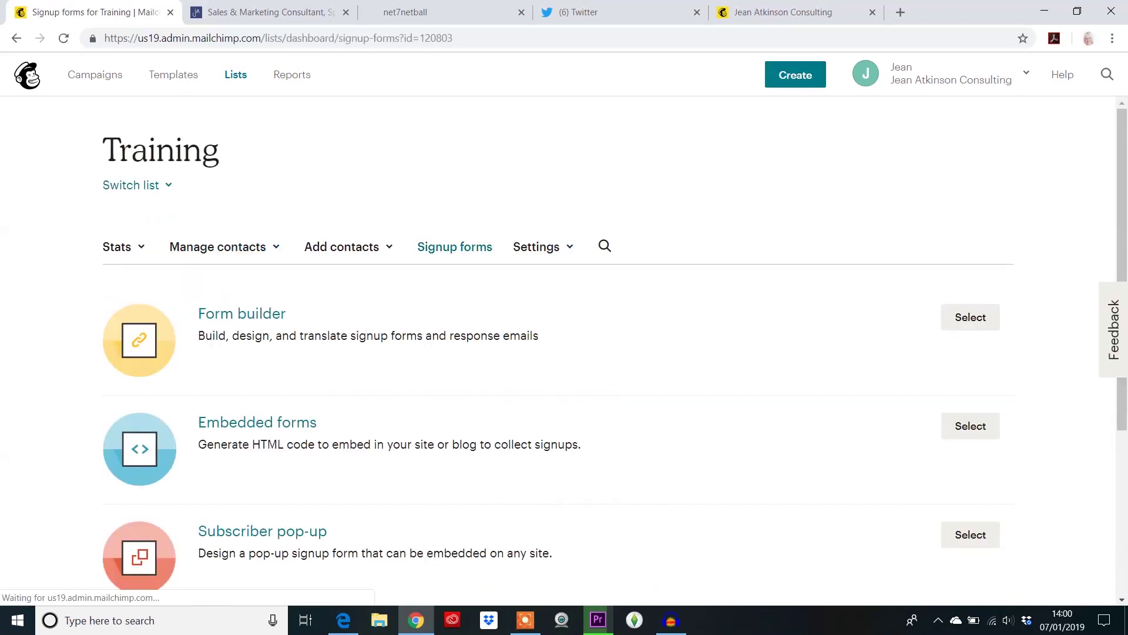
{"action": "left_click", "coordinate": [970, 317]}
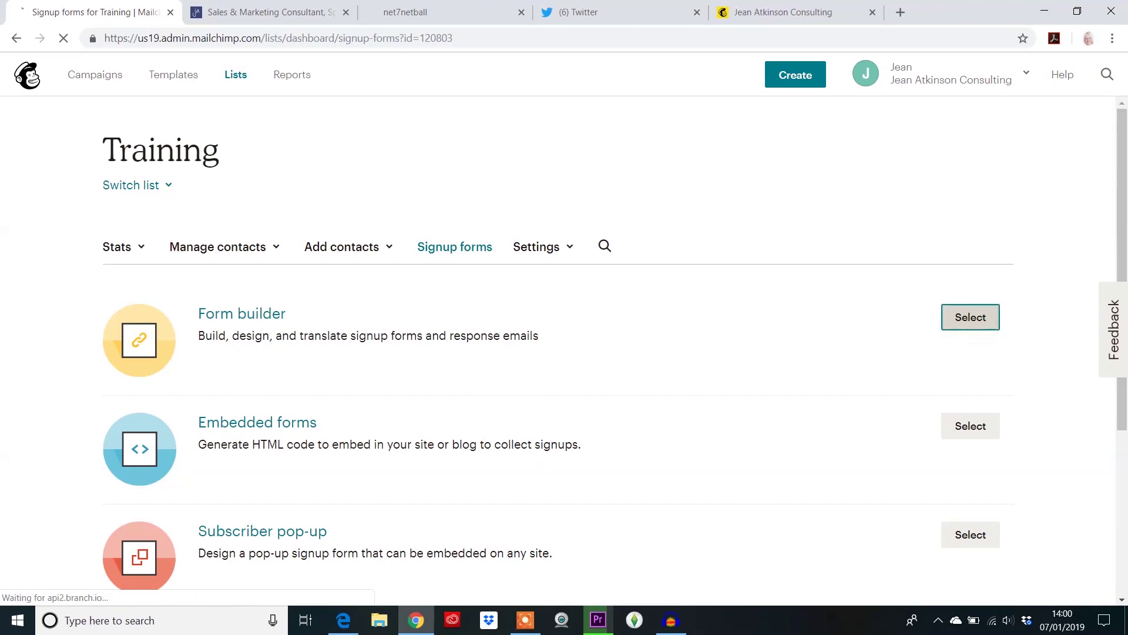
{"action": "scroll", "coordinate": [564, 353], "scroll_direction": "down", "scroll_amount": 4}
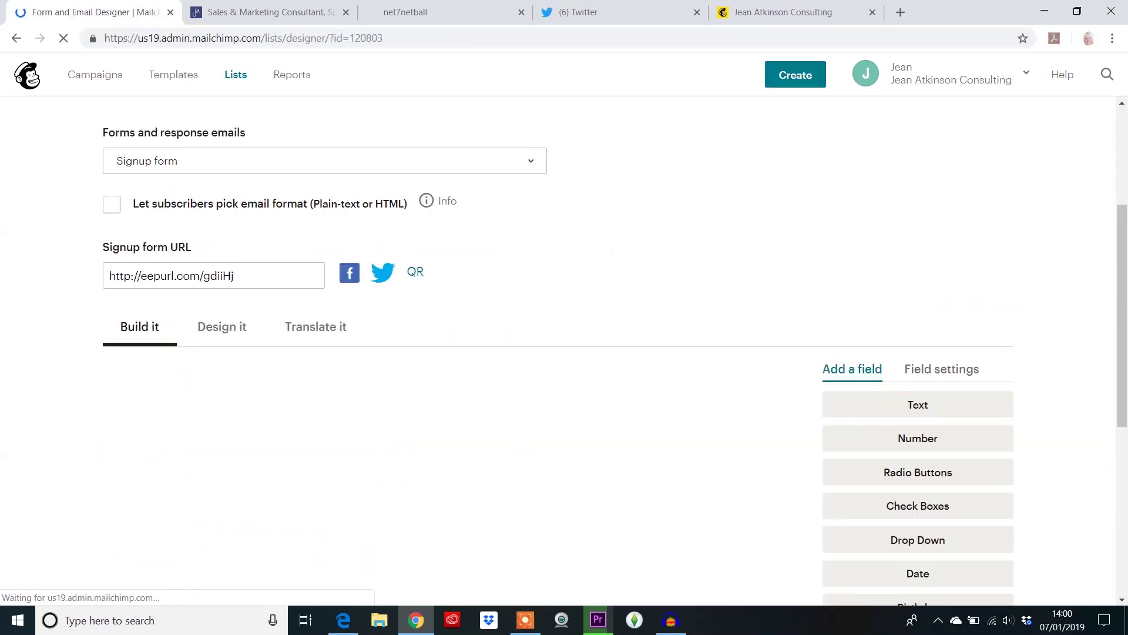
{"action": "scroll", "coordinate": [564, 353], "scroll_direction": "down", "scroll_amount": 3}
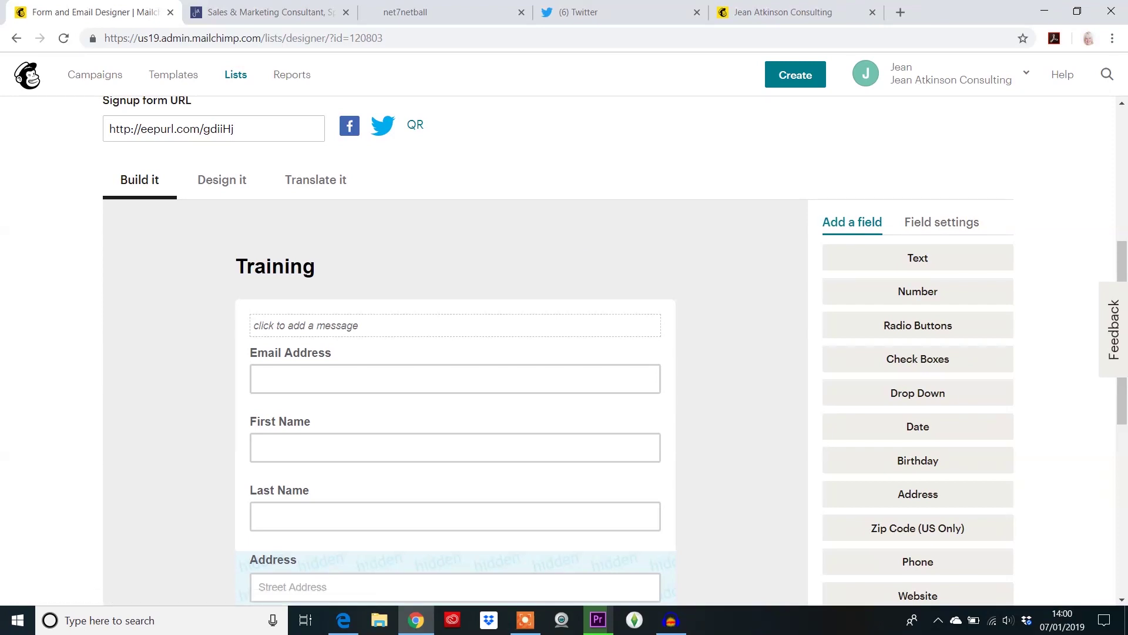
{"action": "scroll", "coordinate": [316, 182], "scroll_direction": "up", "scroll_amount": 3}
View the Training list's Subscriber pop-up editor and return to its signup form types
{"action": "left_click", "coordinate": [17, 38]}
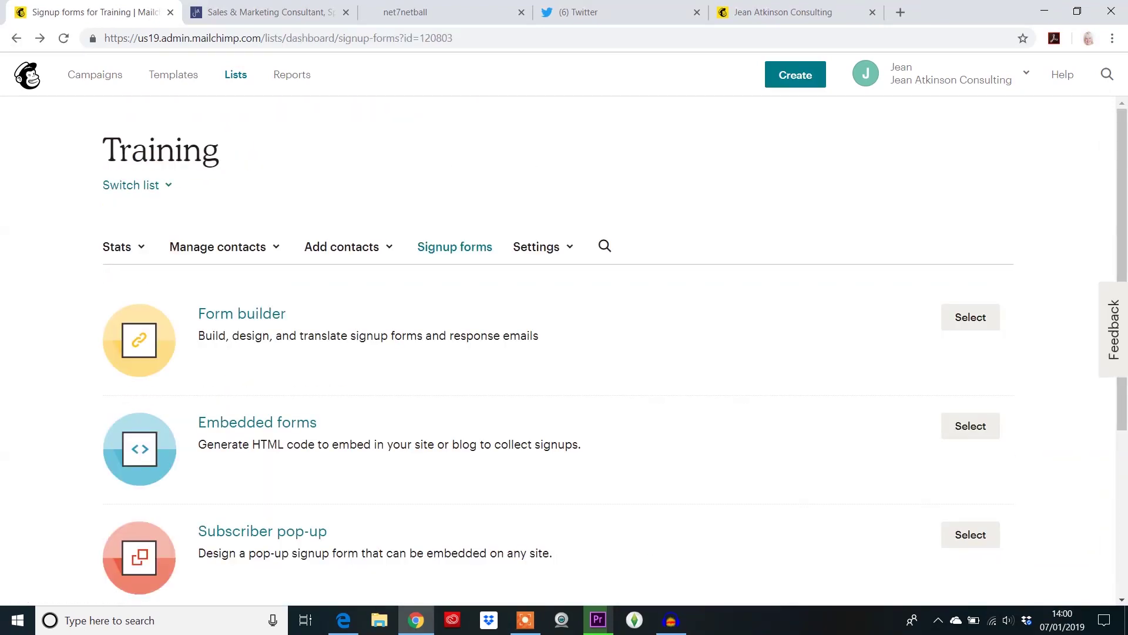
{"action": "left_click", "coordinate": [971, 534]}
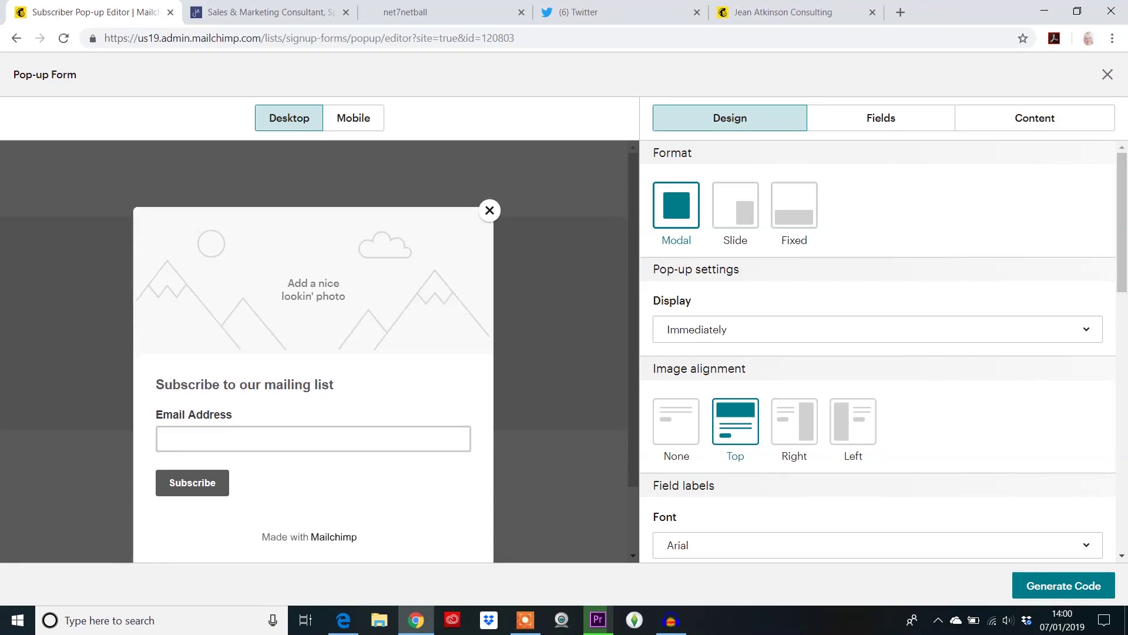
{"action": "left_click", "coordinate": [16, 37]}
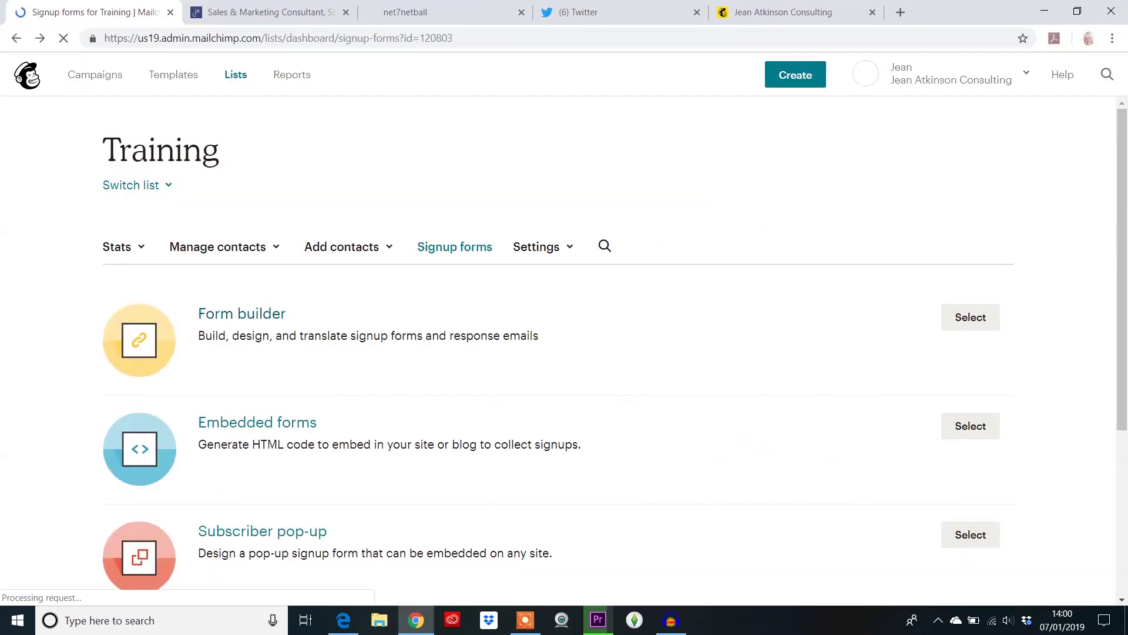
Go back to the lists overview, switch to the business website and open its newsletter sign-up form
{"action": "left_click", "coordinate": [235, 74]}
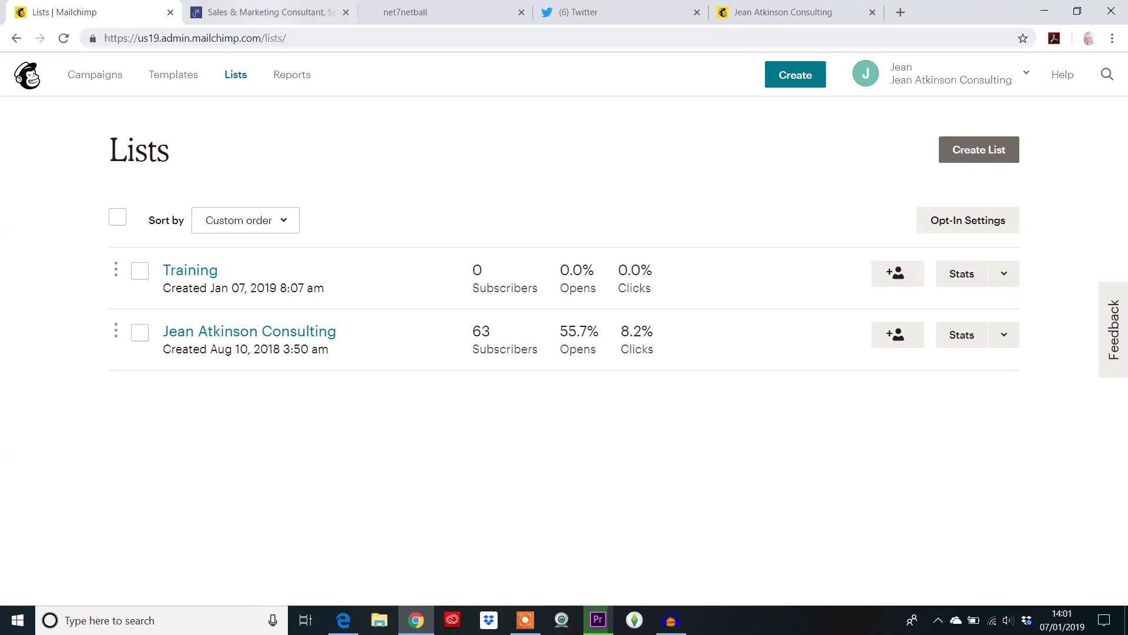
{"action": "left_click", "coordinate": [268, 12]}
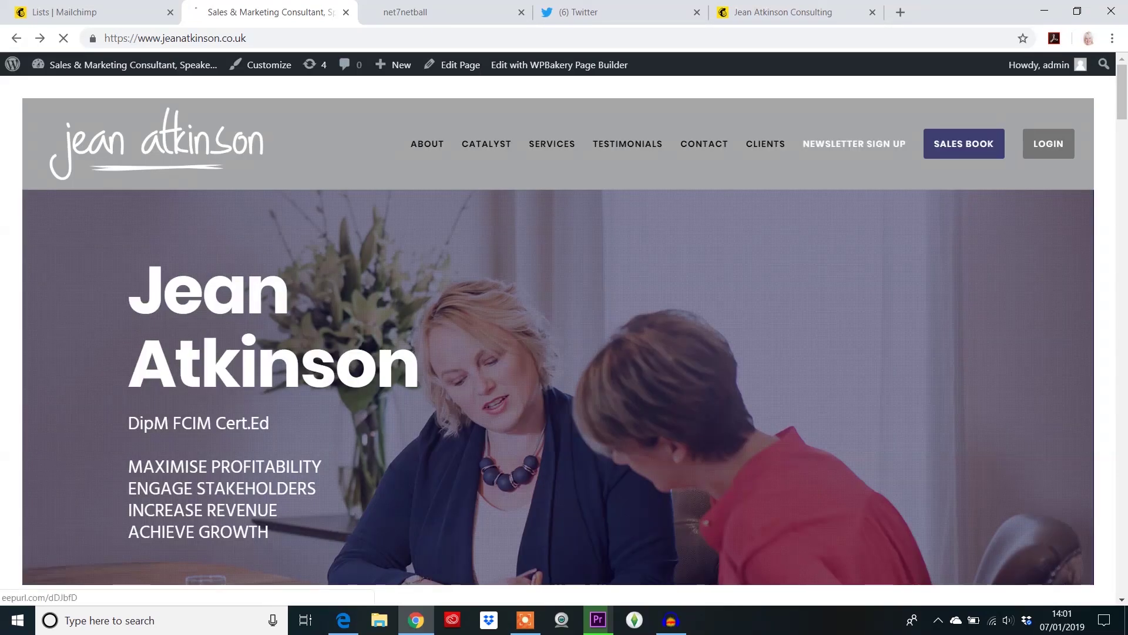
{"action": "left_click", "coordinate": [854, 144]}
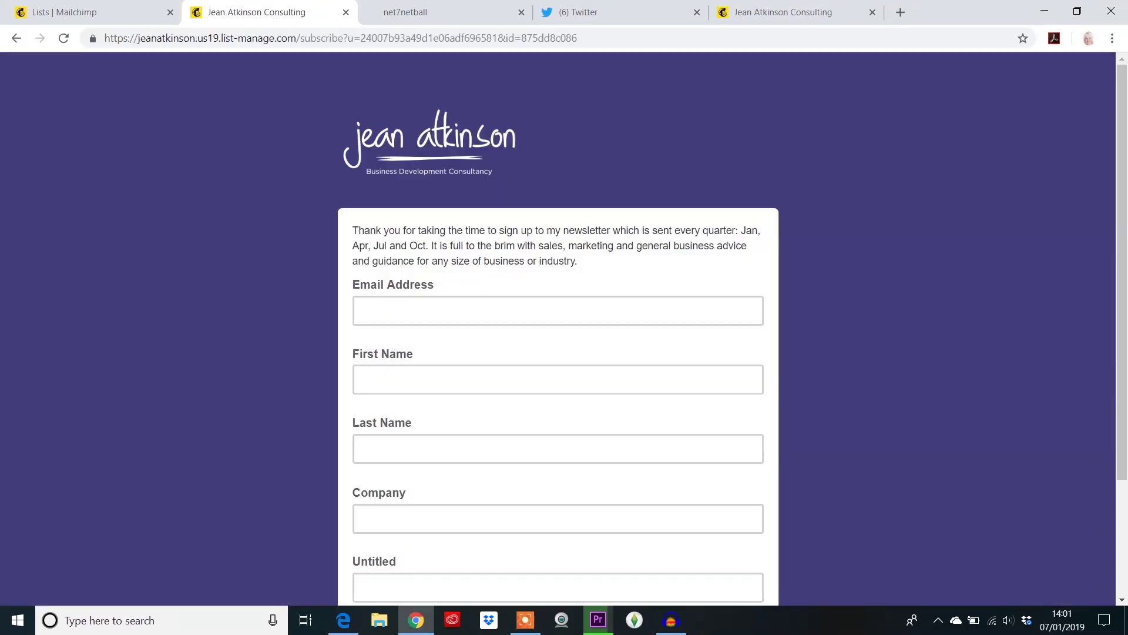